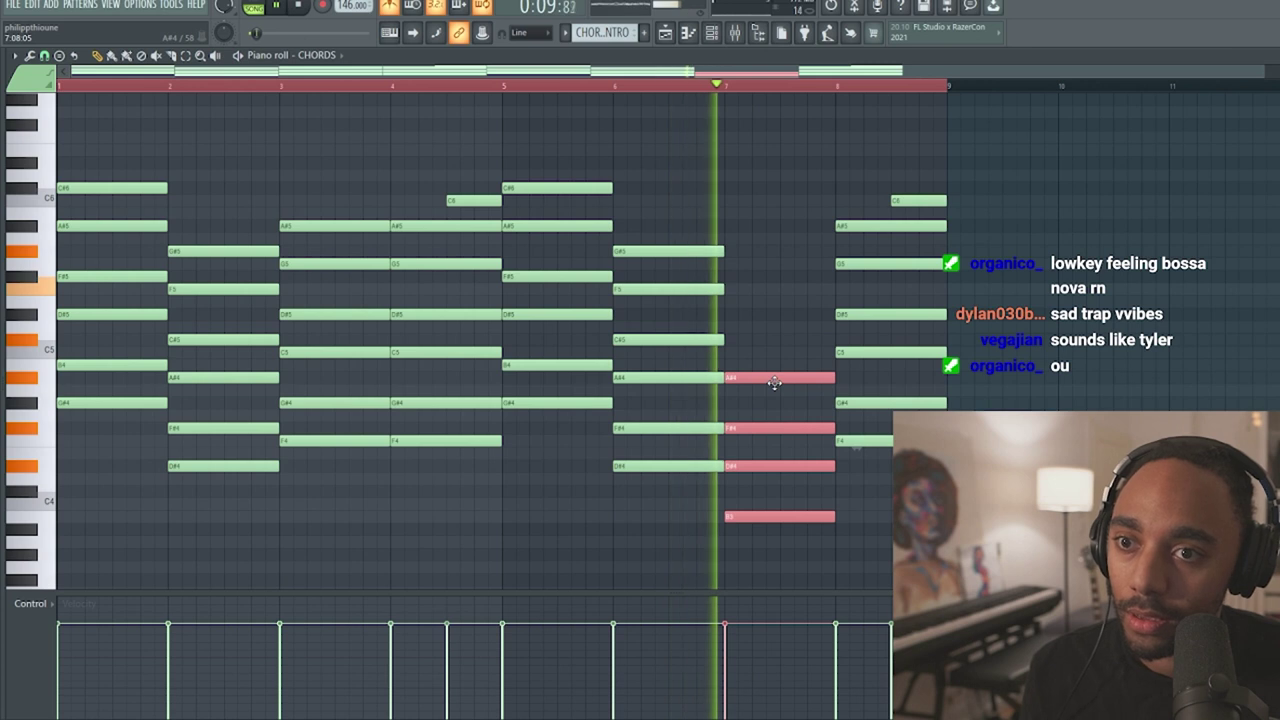
- Move the four-note chord in bar 7 up three semitones and half a bar later in the CHORDS piano roll
{"action": "left_click_drag", "start_coordinate": [774, 382], "coordinate": [827, 337]}
{"action": "key", "text": "space"}
{"action": "key", "text": "space"}
{"action": "key", "text": "alt+m"}
{"action": "left_click", "coordinate": [761, 434]}
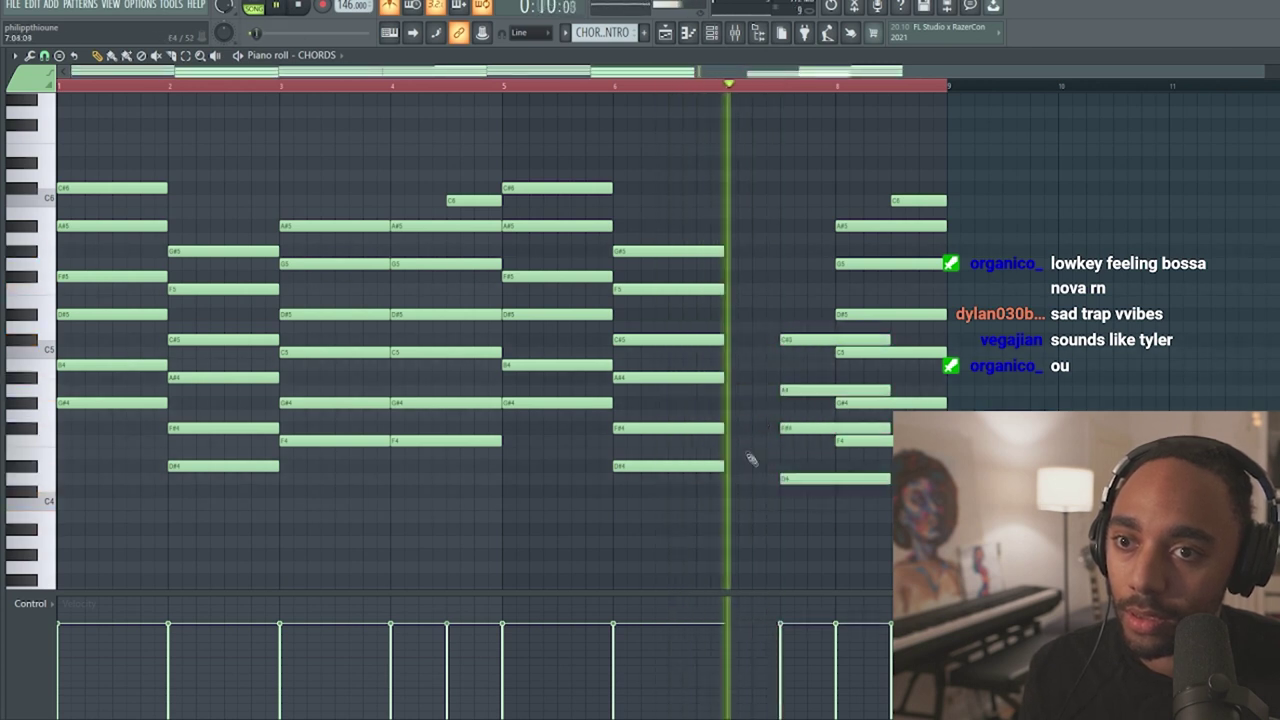
- Shorten the shifted bar 7 chord to half a bar and delete the F4 note from the bar 8 chord
{"action": "left_click_drag", "start_coordinate": [885, 427], "coordinate": [830, 431]}
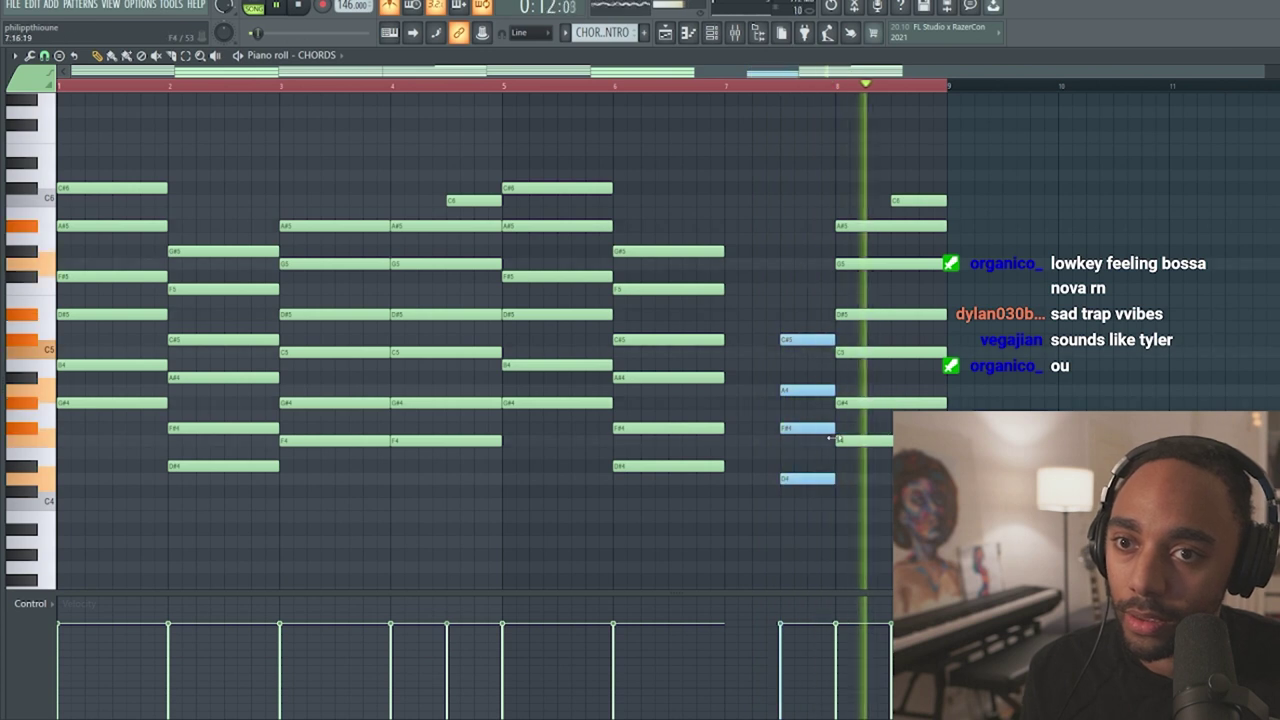
{"action": "key", "text": "space"}
{"action": "key", "text": "space"}
{"action": "right_click", "coordinate": [864, 441]}
{"action": "key", "text": "space"}
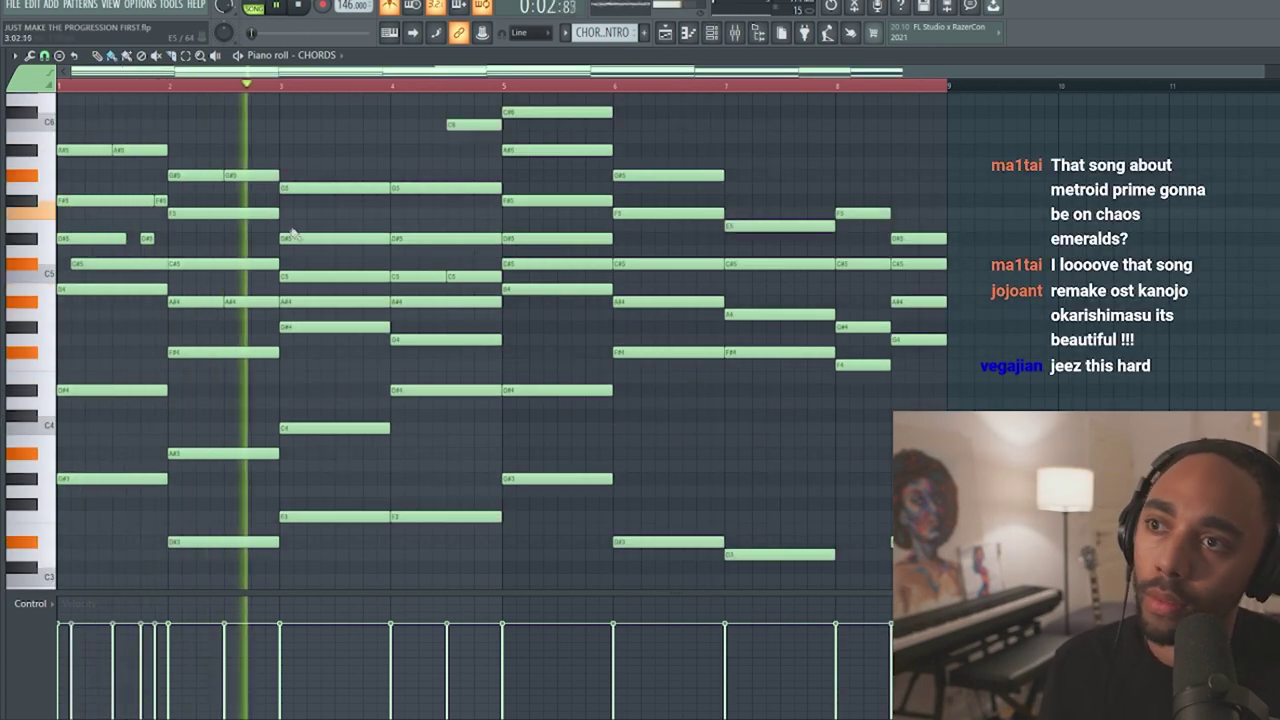
- Retrigger the held D#5 halfway through bars 3 and 6, and select every note of the chord progression
{"action": "left_click", "coordinate": [337, 238]}
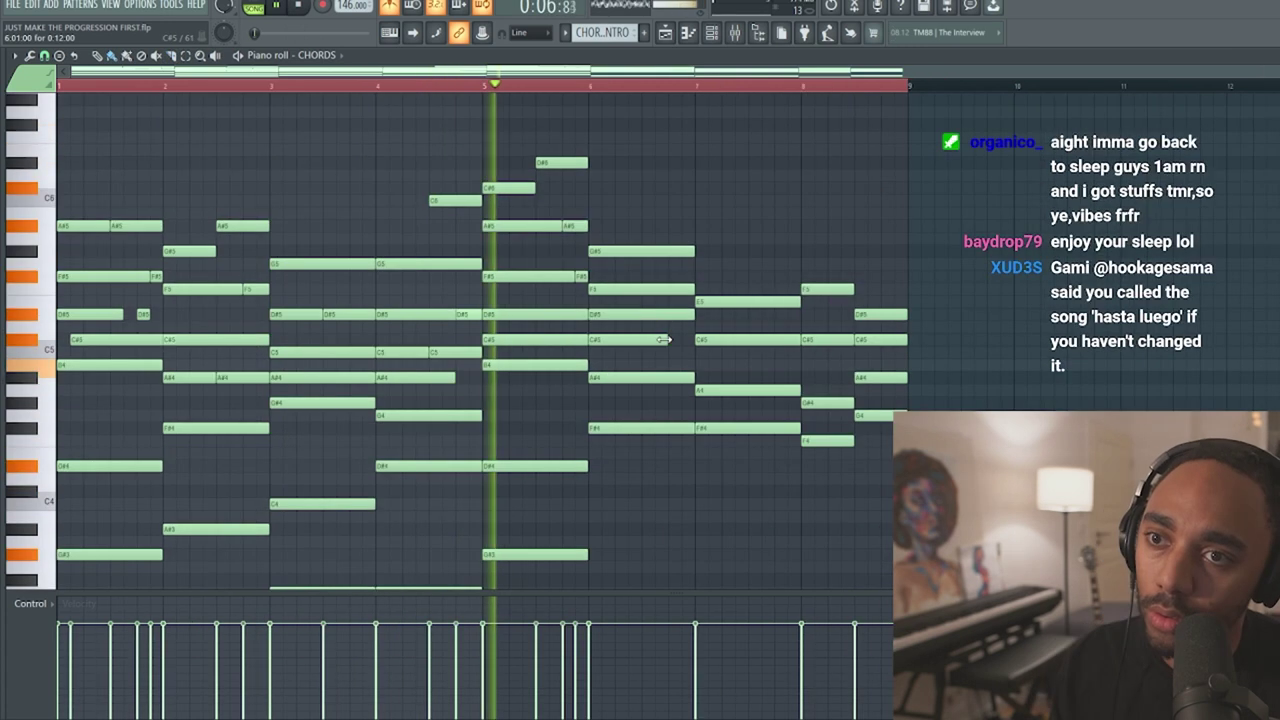
{"action": "left_click", "coordinate": [648, 315]}
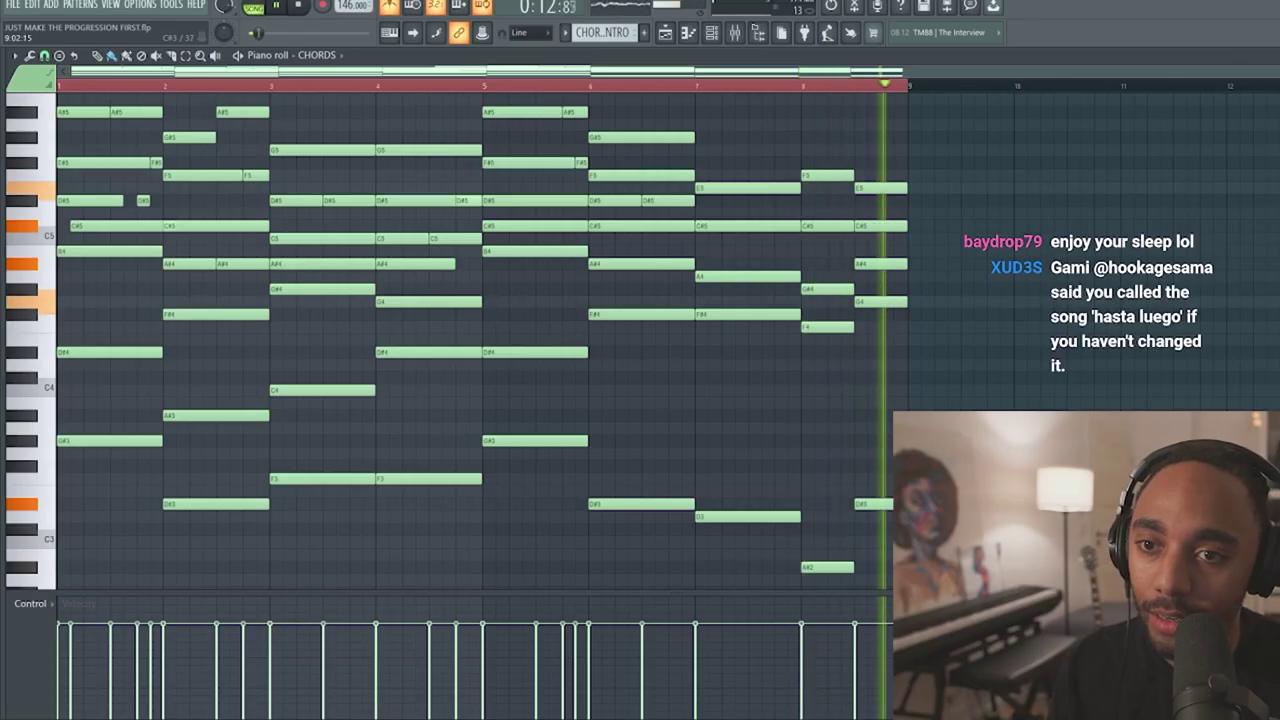
{"action": "key", "text": "space"}
{"action": "key", "text": "ctrl+a"}
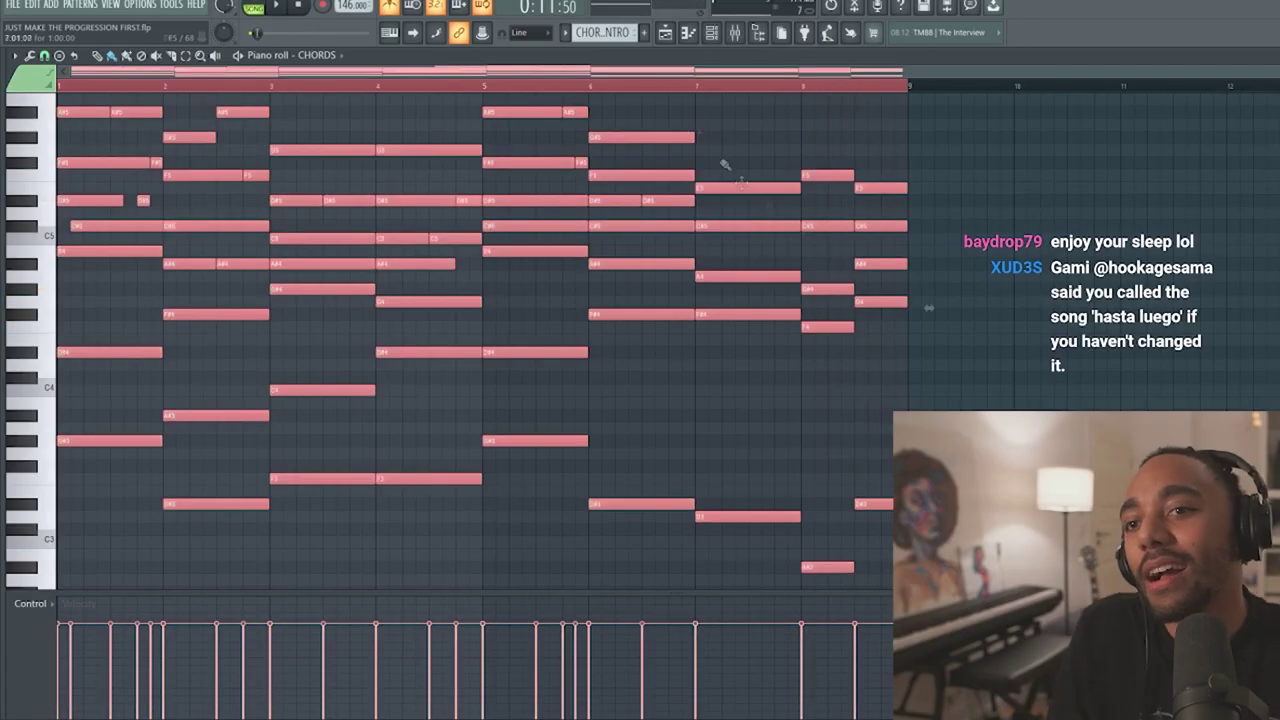
{"action": "left_click", "coordinate": [665, 34]}
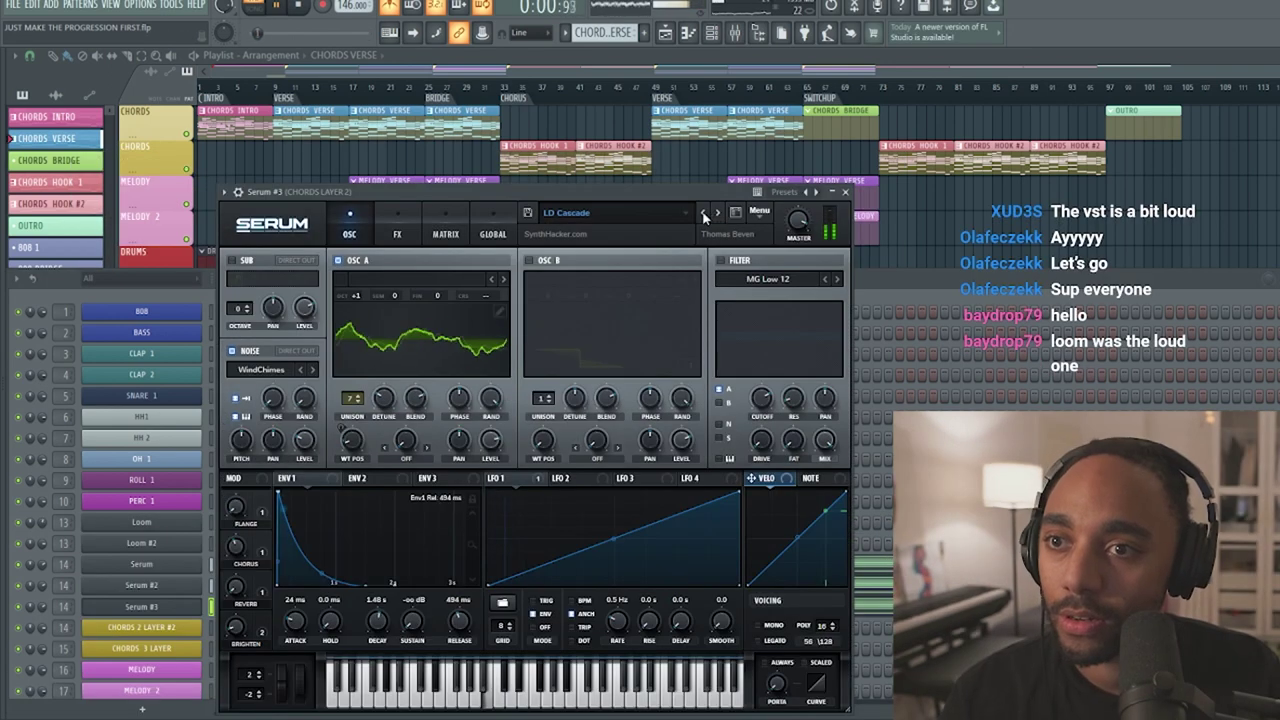
- Open the Serum #3 part of CHORDS VERSE in the piano roll and adjust the arpeggio applied to its notes
{"action": "key", "text": "Escape"}
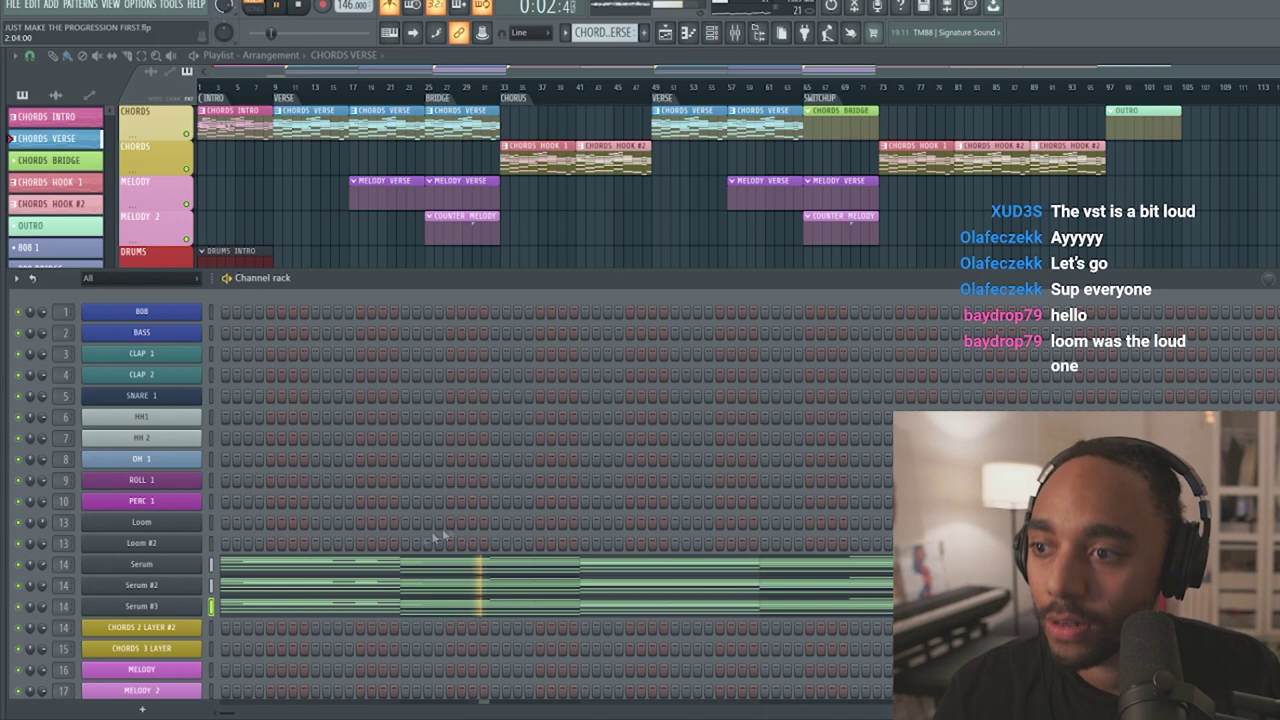
{"action": "left_click", "coordinate": [259, 615]}
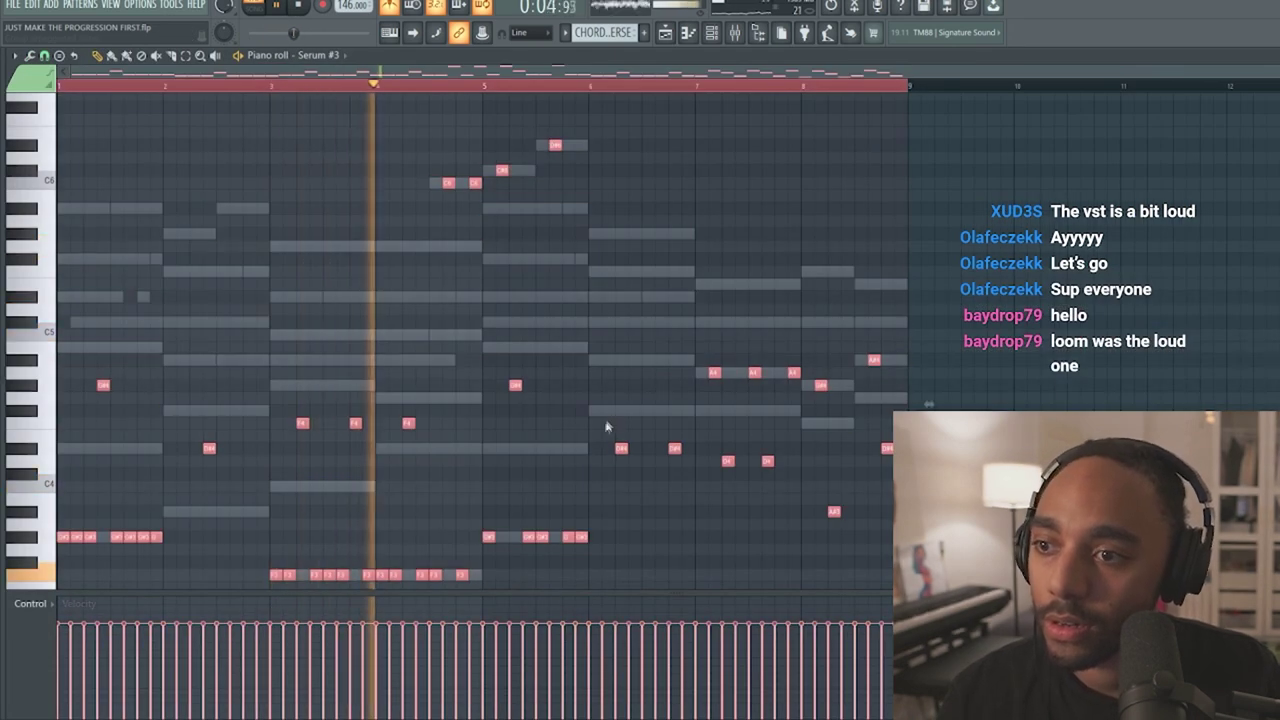
{"action": "left_click", "coordinate": [661, 337]}
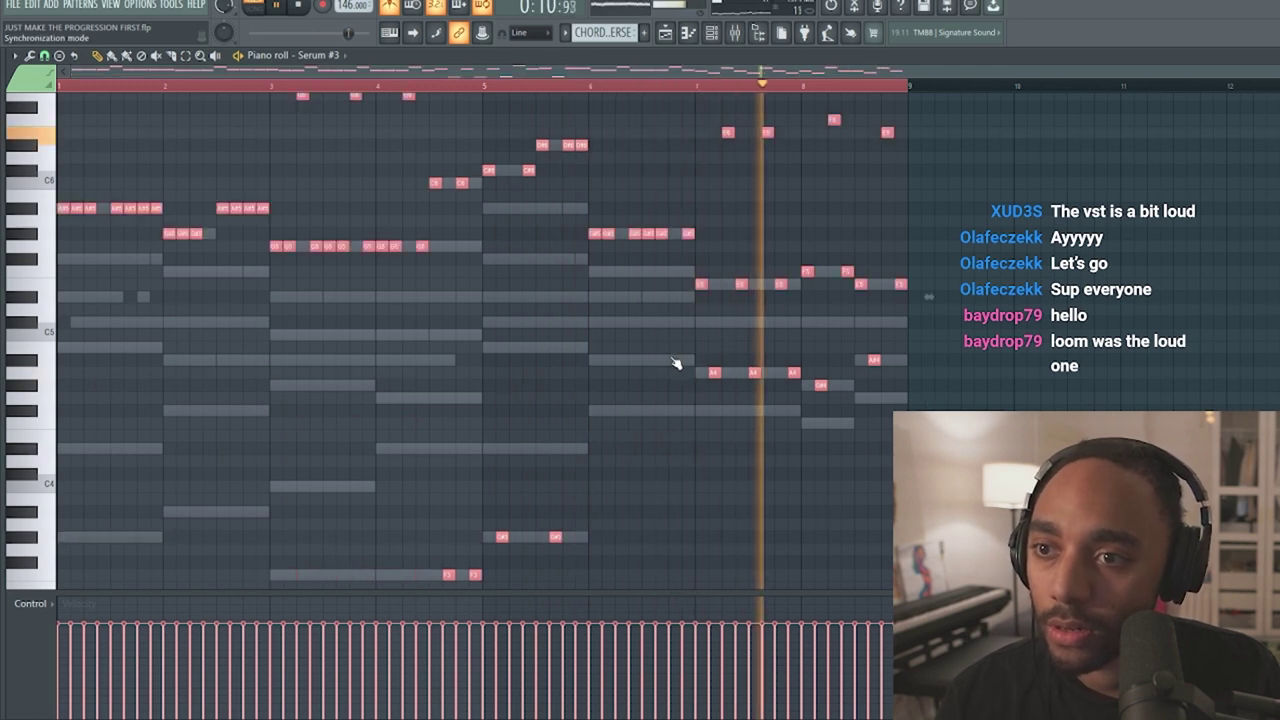
{"action": "left_click", "coordinate": [672, 381]}
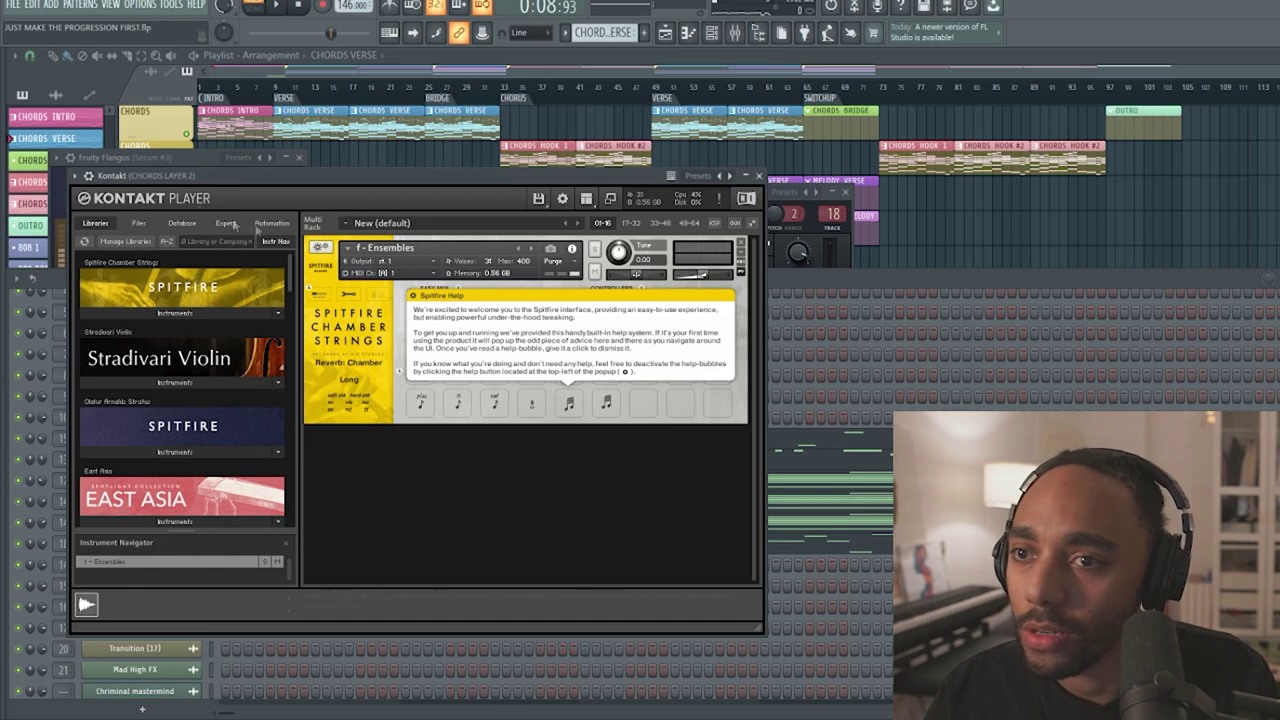
- Move the STINSSG clip onto the FX track at bar 9, directly after the CSTISR clip
{"action": "left_click", "coordinate": [88, 176]}
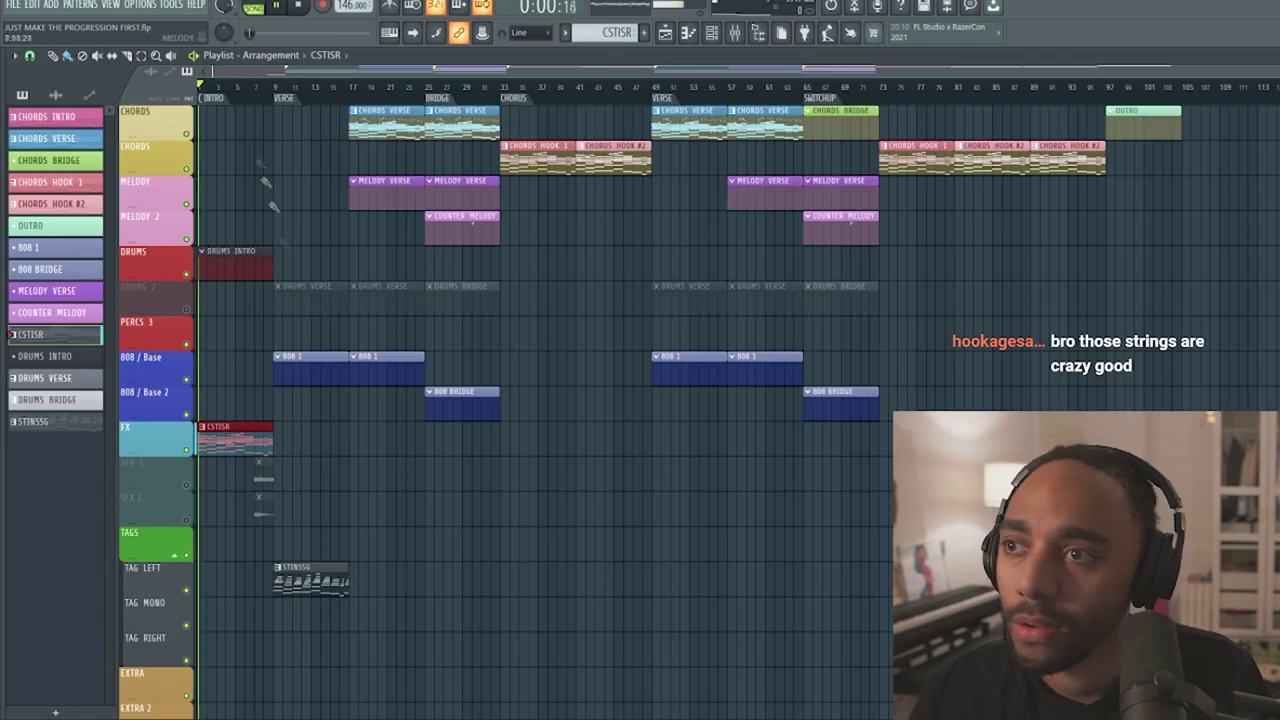
{"action": "left_click_drag", "start_coordinate": [323, 597], "coordinate": [320, 427]}
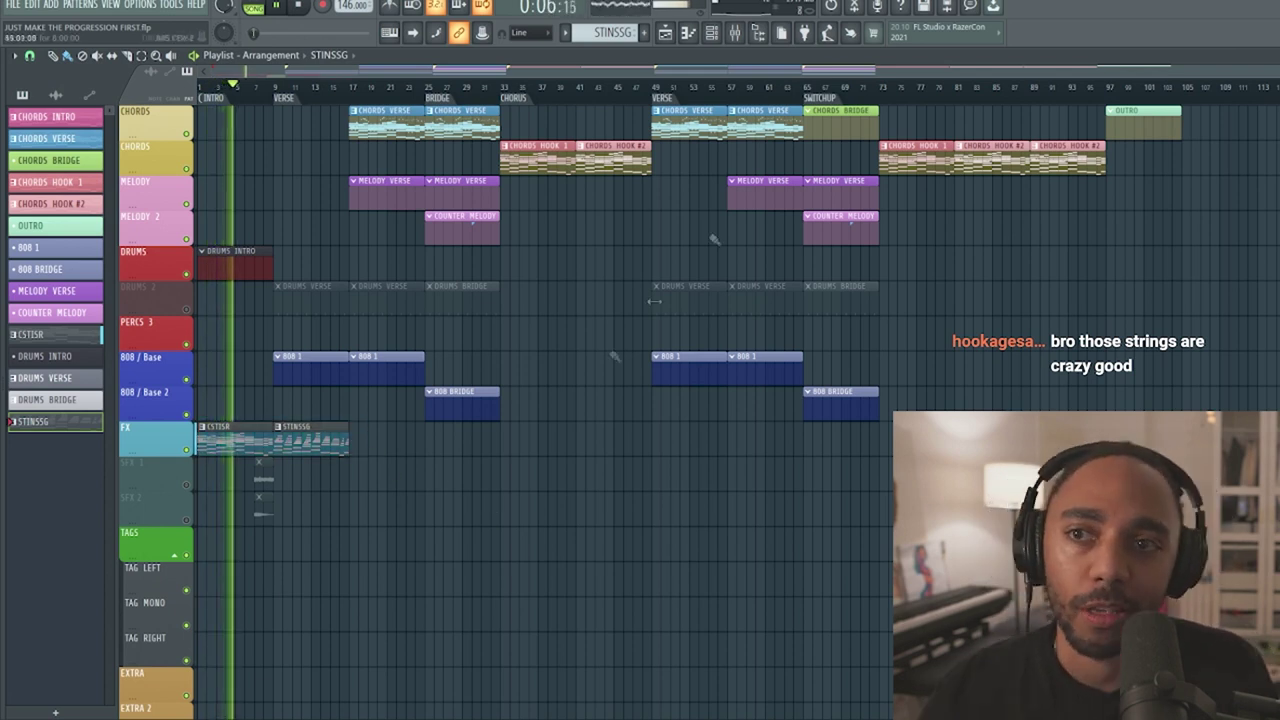
- Delete the three chord hook clips after the switchup and place a STINSSG clip on the FX track near the switchup's end
{"action": "right_click", "coordinate": [893, 163]}
{"action": "right_click", "coordinate": [990, 161]}
{"action": "right_click", "coordinate": [1060, 161]}
{"action": "left_click", "coordinate": [860, 440]}
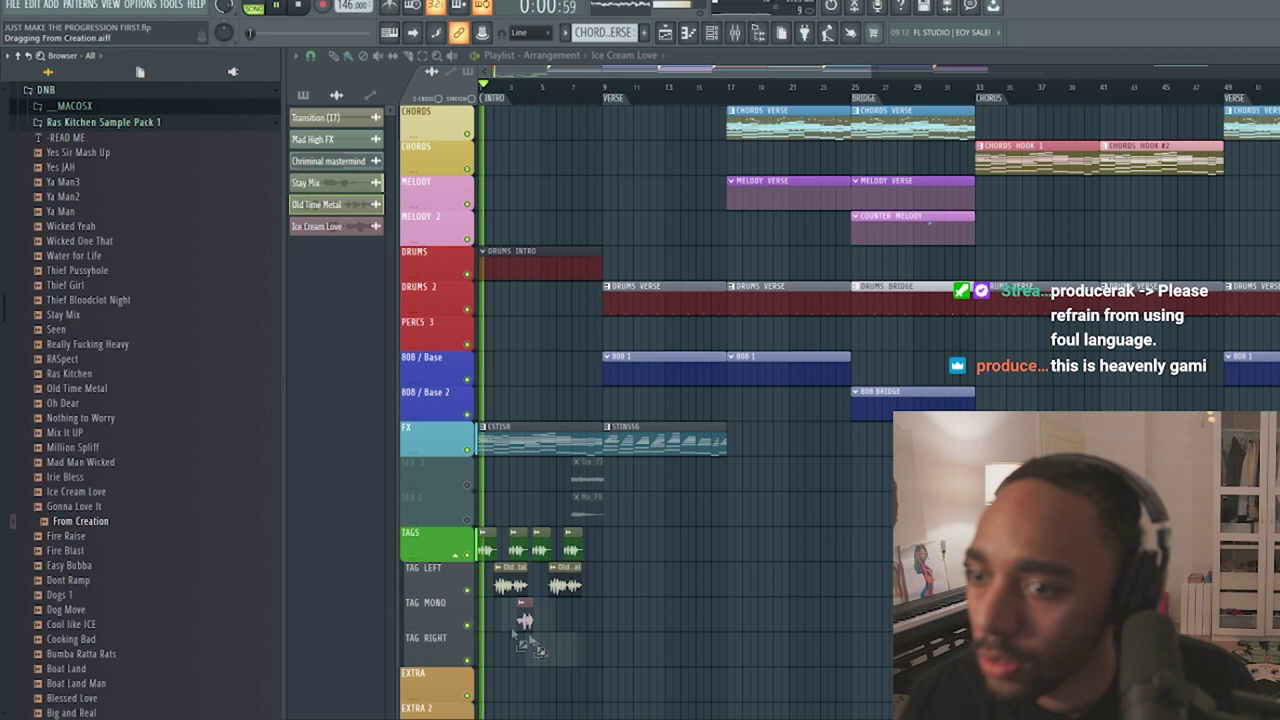
- Place the From Creation sample on the TAG MONO track at 3:09 and put a second copy at bar 7
{"action": "left_click_drag", "start_coordinate": [521, 641], "coordinate": [527, 620]}
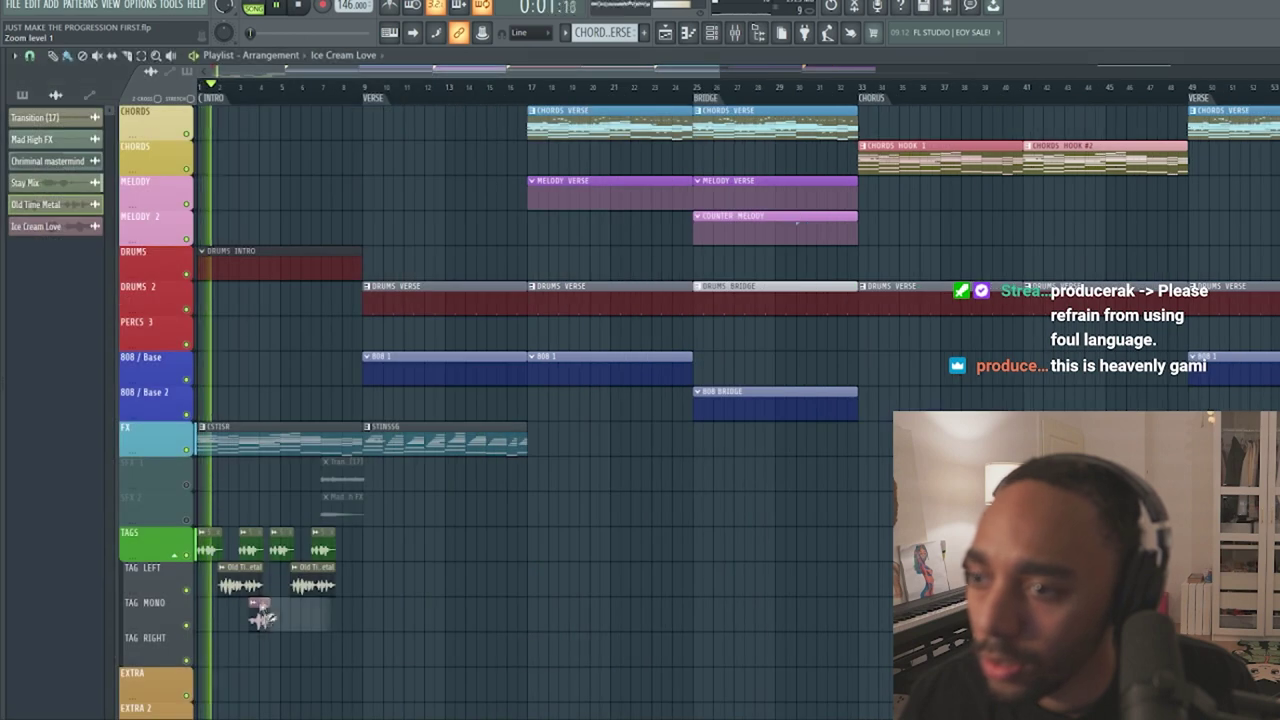
{"action": "scroll", "coordinate": [300, 617], "scroll_direction": "up", "scroll_amount": 2}
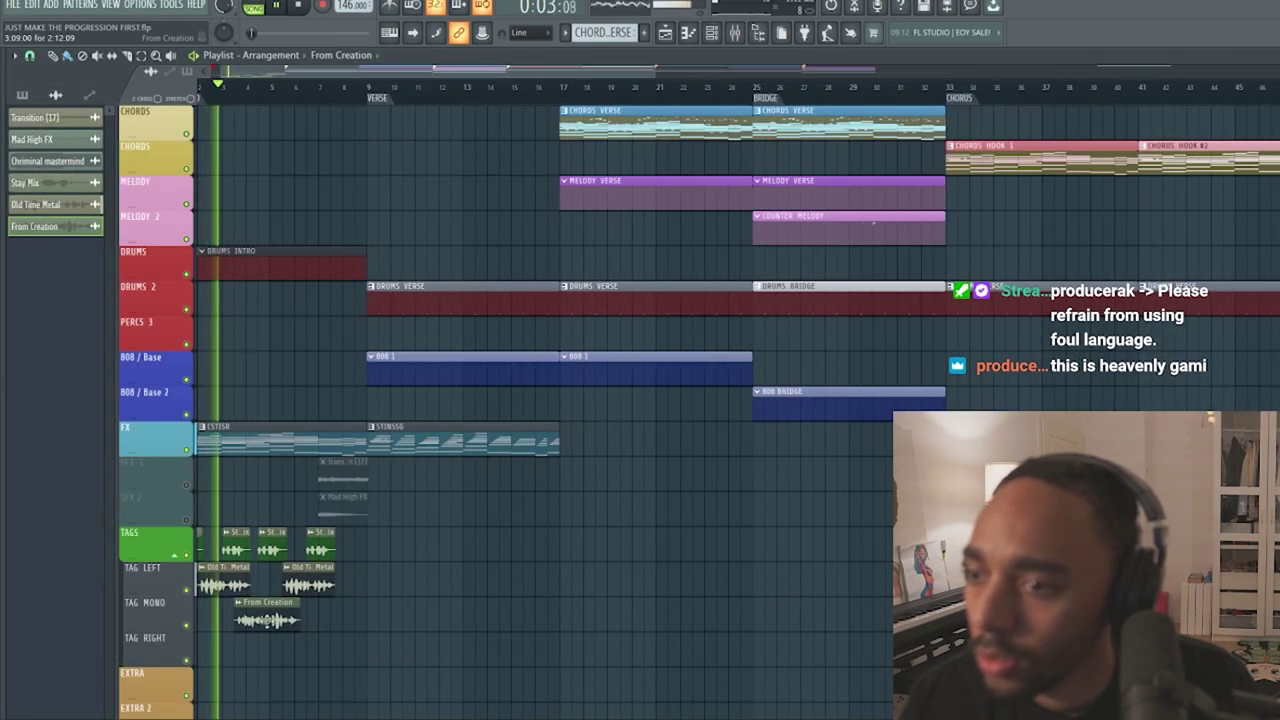
{"action": "left_click_drag", "start_coordinate": [272, 621], "coordinate": [355, 625]}
- Set the From Creation sample's channel volume to 78% and select the vocal tag clips in the intro
{"action": "double_click", "coordinate": [249, 620]}
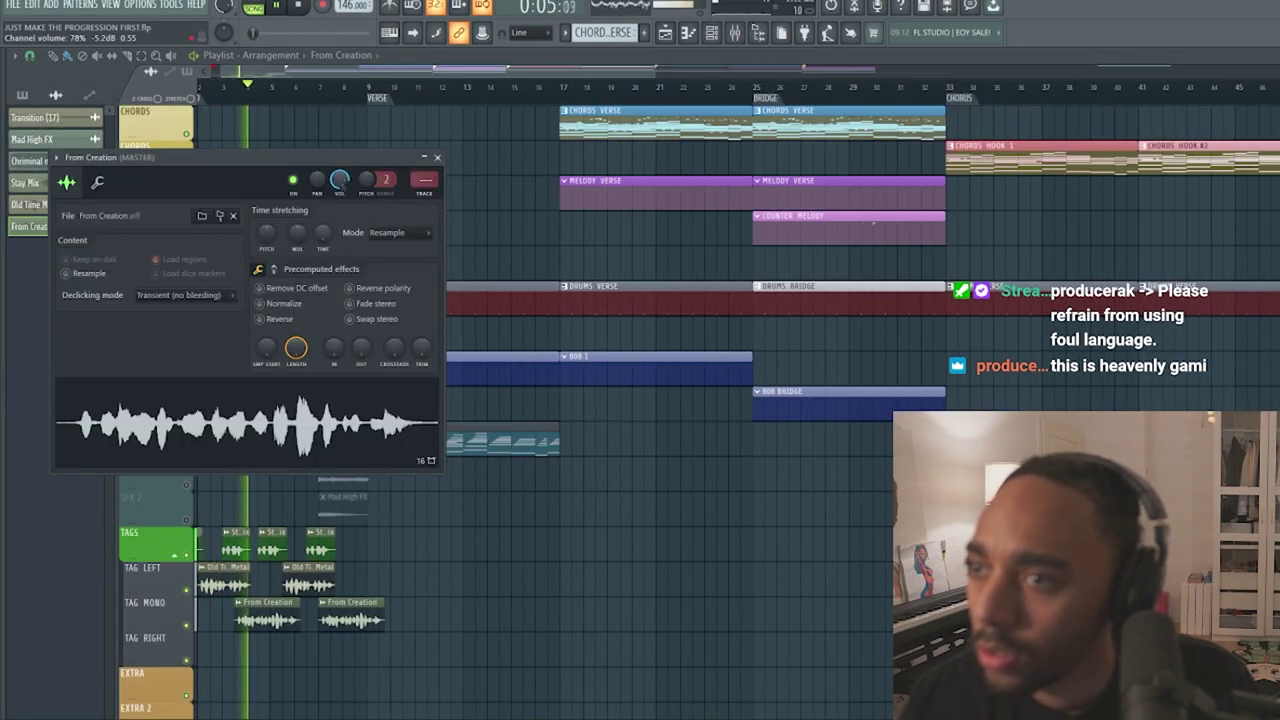
{"action": "key", "text": "Escape"}
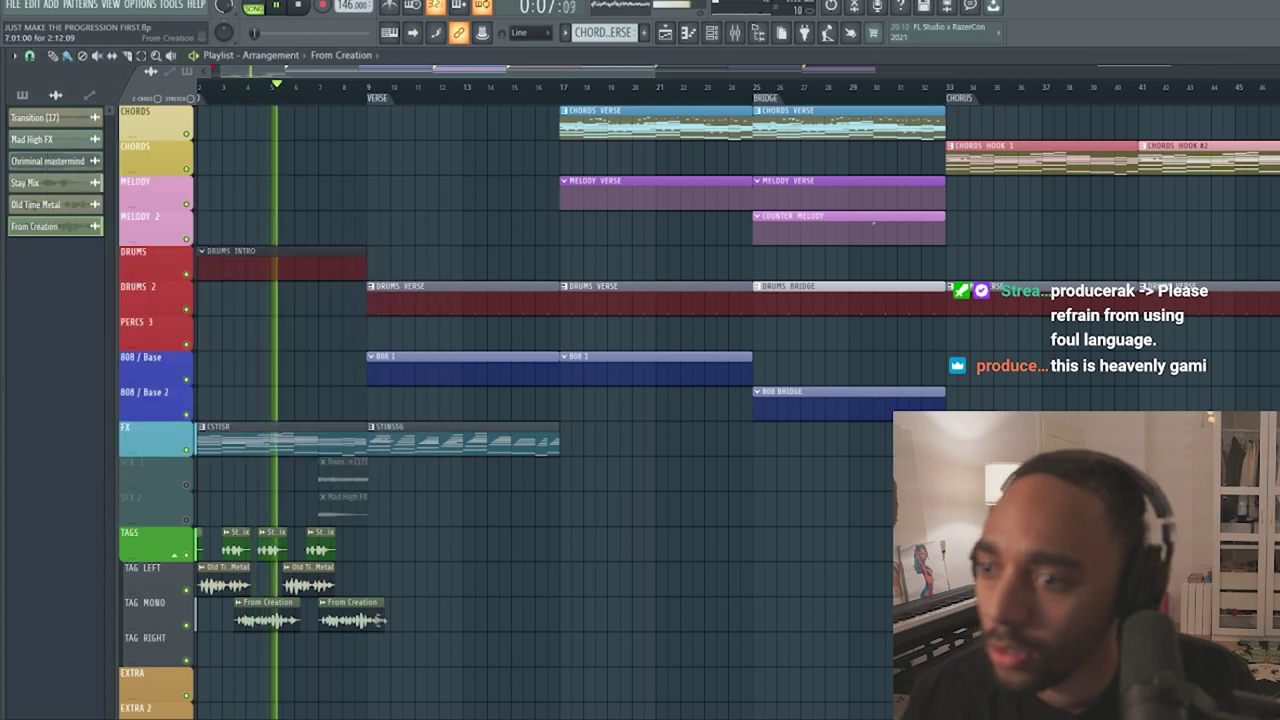
{"action": "left_click_drag", "start_coordinate": [379, 650], "coordinate": [192, 526]}
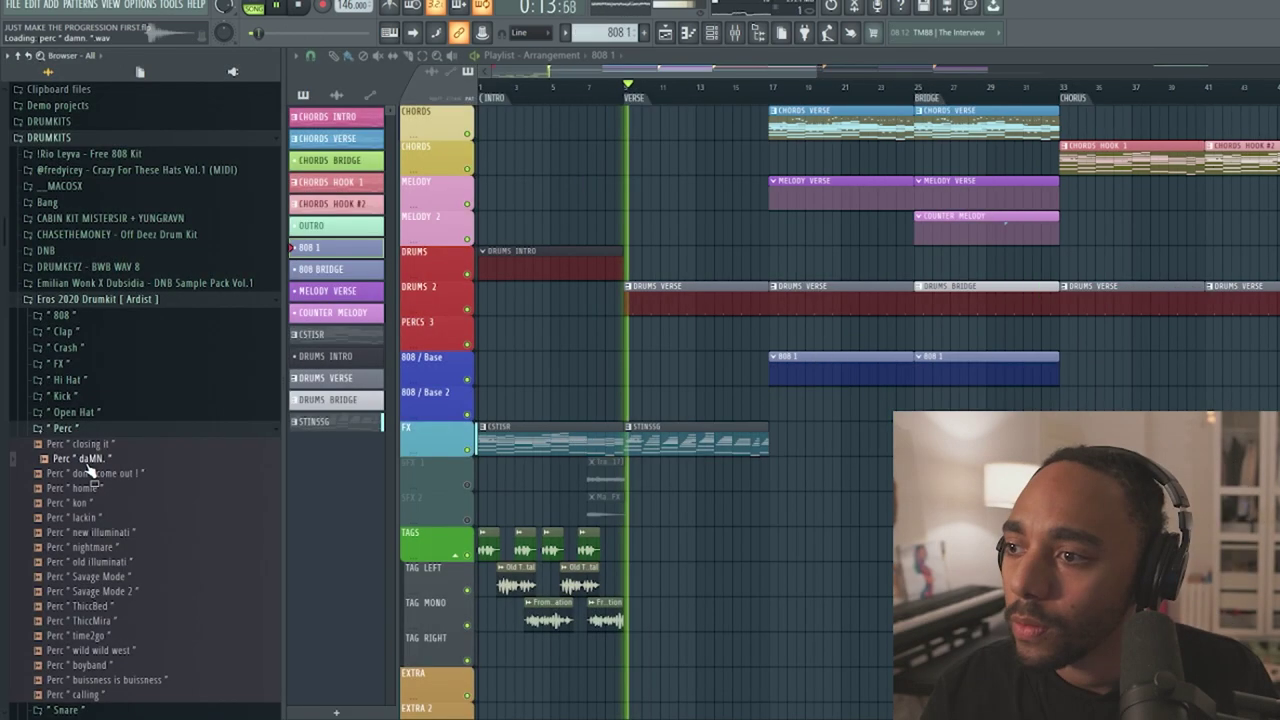
- Load Perc "homie" into the PERC 1 channel and Perc "kon" into the HH 2 channel from the Eros 2020 drumkit
{"action": "left_click_drag", "start_coordinate": [92, 473], "coordinate": [97, 487]}
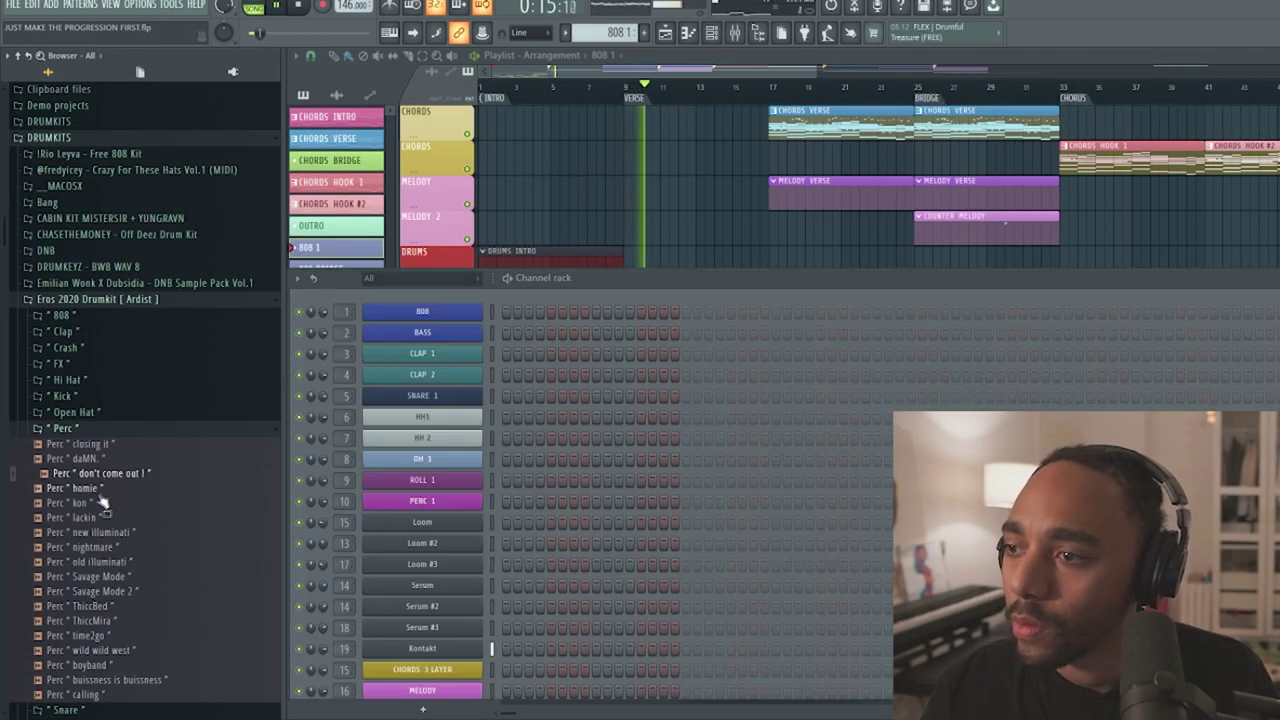
{"action": "left_click_drag", "start_coordinate": [262, 478], "coordinate": [172, 337]}
{"action": "left_click_drag", "start_coordinate": [172, 498], "coordinate": [172, 500]}
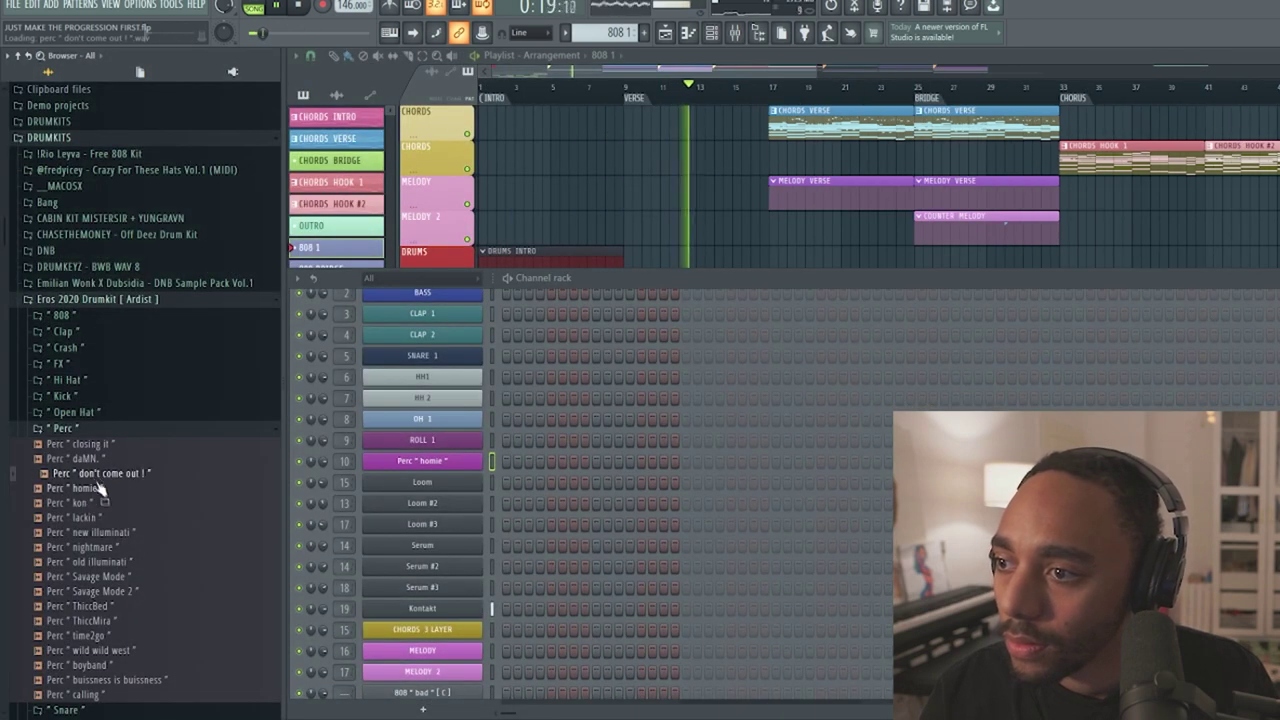
{"action": "left_click_drag", "start_coordinate": [105, 510], "coordinate": [167, 394]}
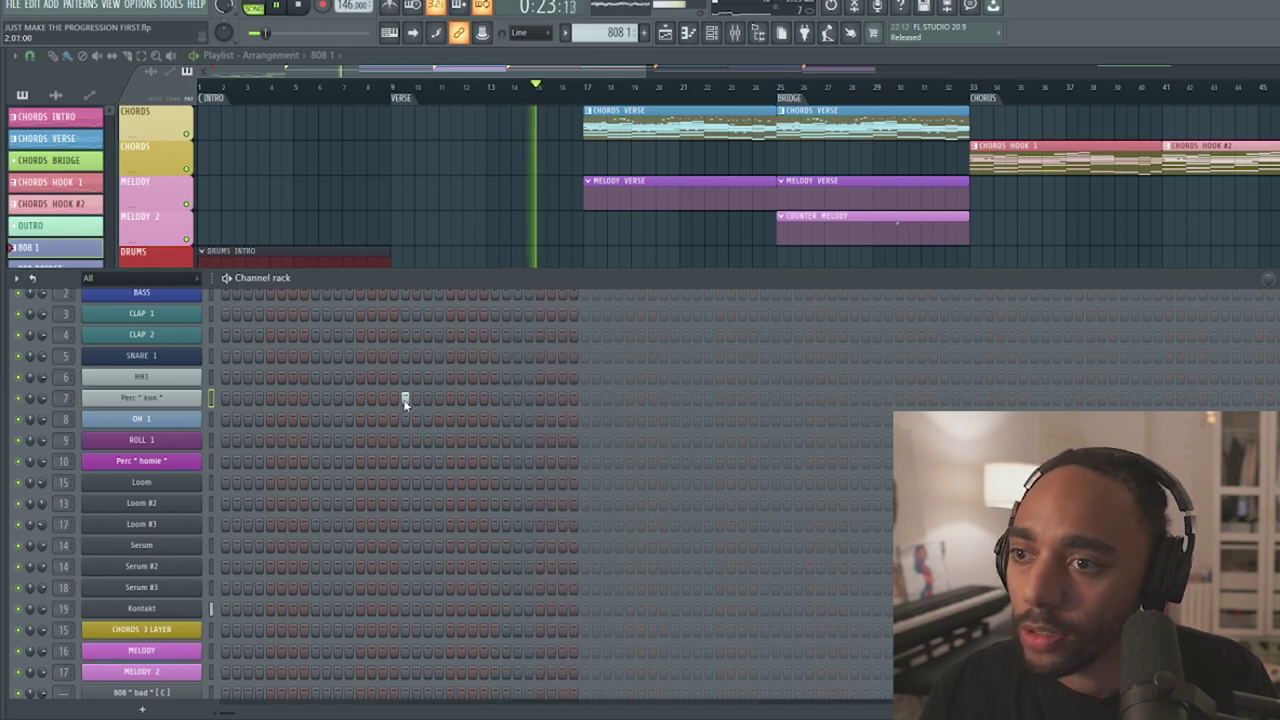
{"action": "left_click", "coordinate": [798, 398]}
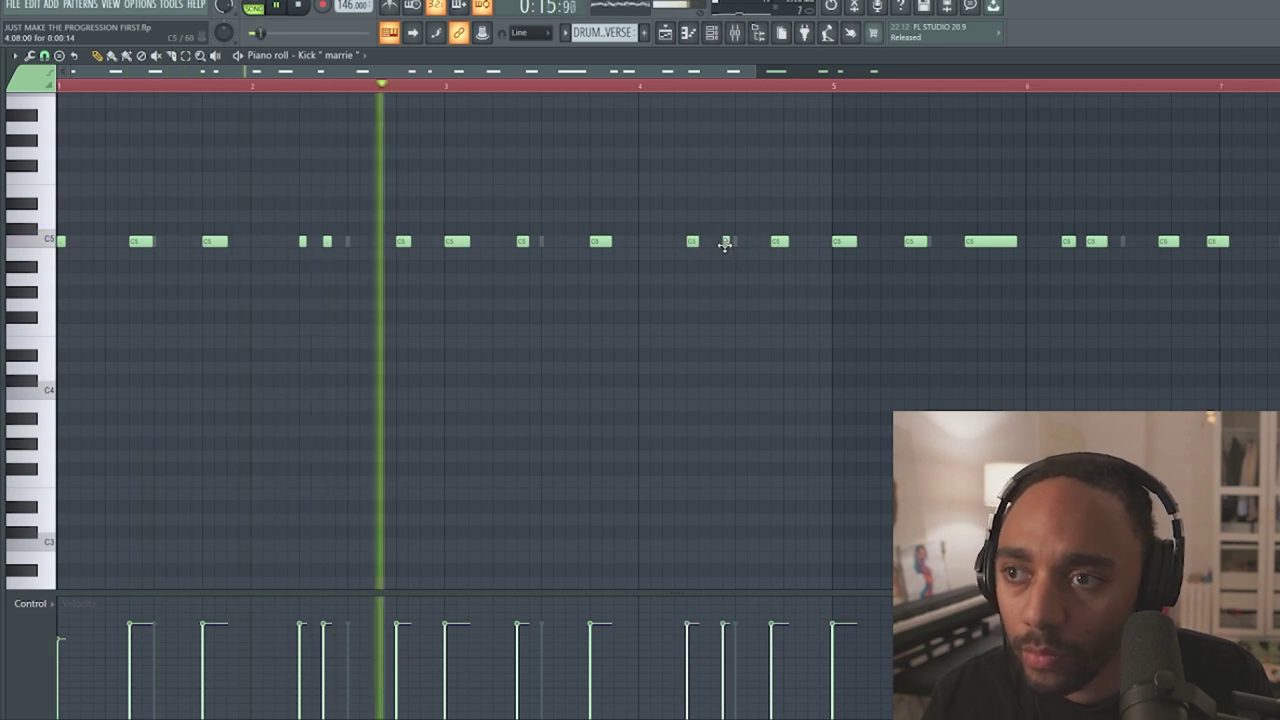
- Move the short kick note at 4:08 one step earlier in the Kick "marrie" part of the verse drums
{"action": "left_click_drag", "start_coordinate": [725, 246], "coordinate": [714, 247]}
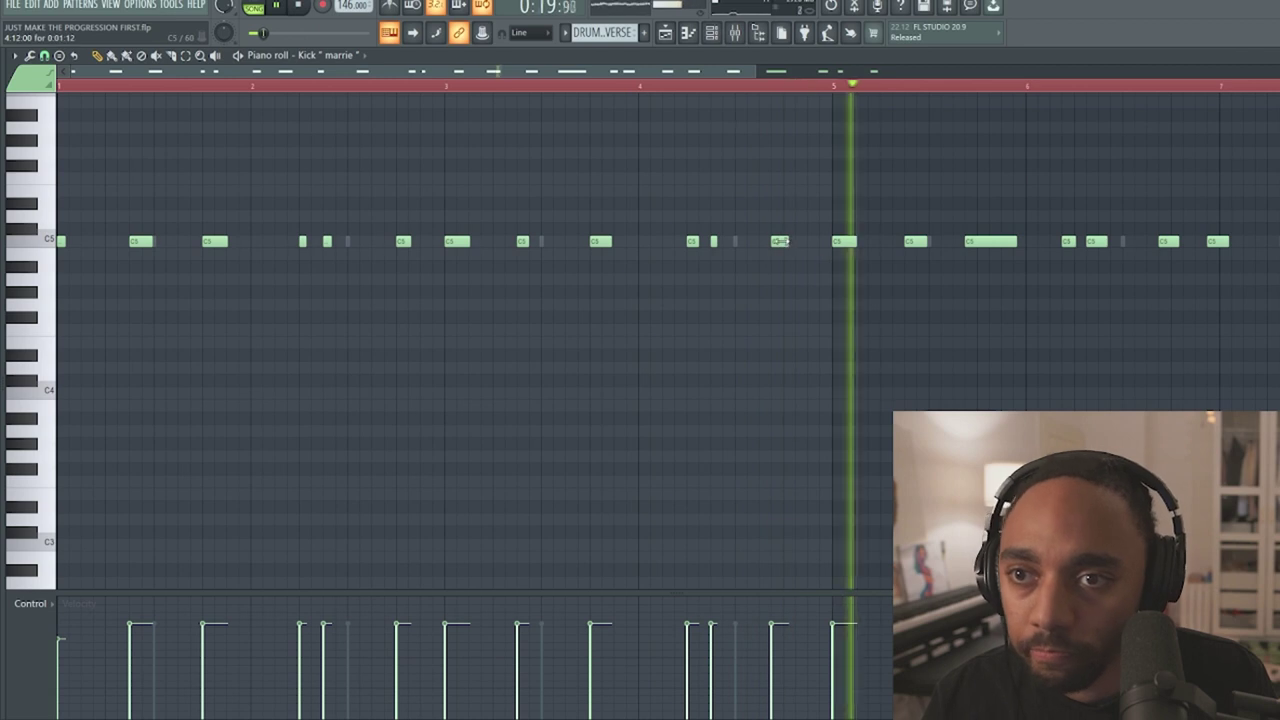
{"action": "left_click_drag", "start_coordinate": [818, 256], "coordinate": [656, 263]}
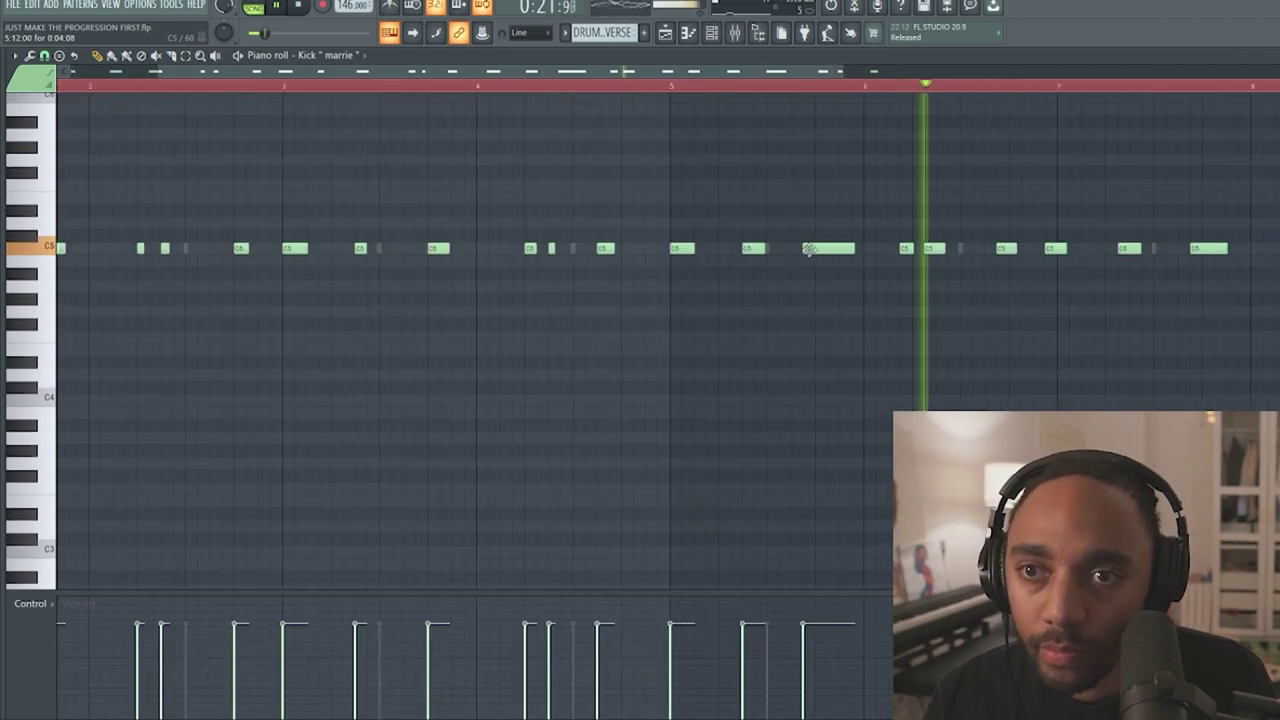
{"action": "left_click_drag", "start_coordinate": [823, 247], "coordinate": [624, 259]}
{"action": "left_click_drag", "start_coordinate": [777, 263], "coordinate": [722, 260]}
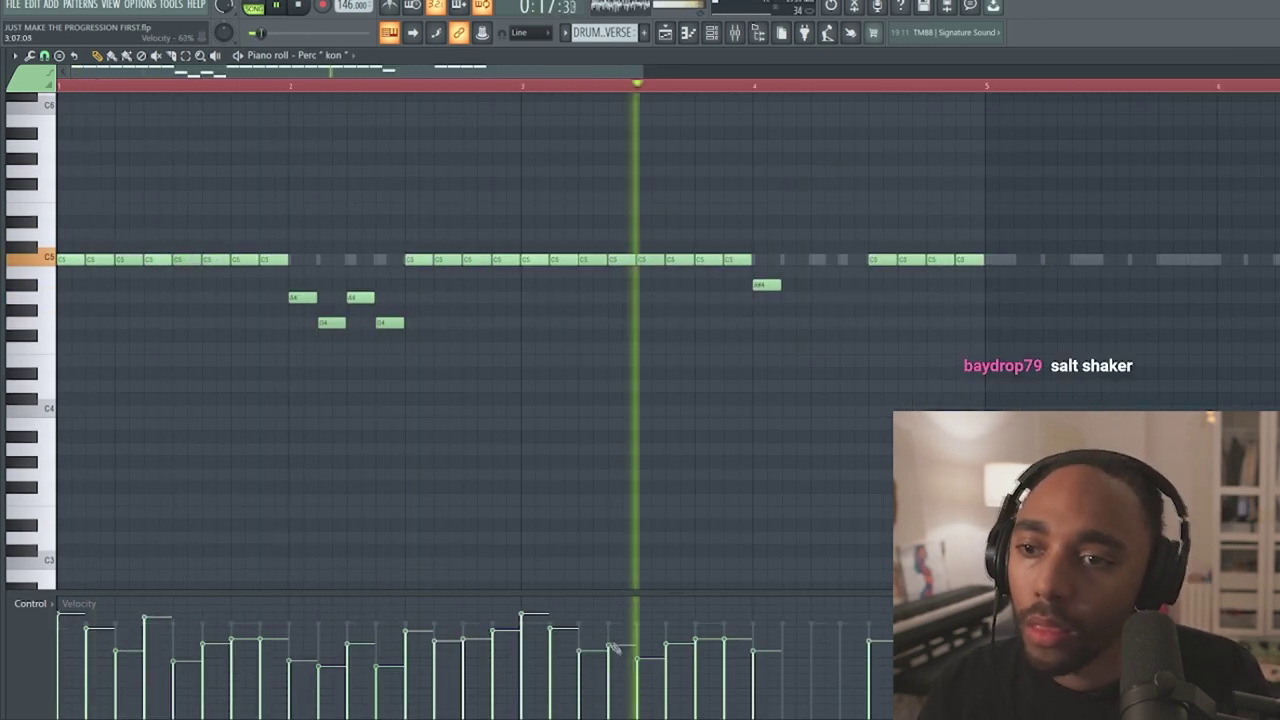
- Raise the velocity of the fourth Perc "kon" note in bar 3 and add three short D5 notes around mid-bar 4
{"action": "left_click_drag", "start_coordinate": [615, 648], "coordinate": [608, 614]}
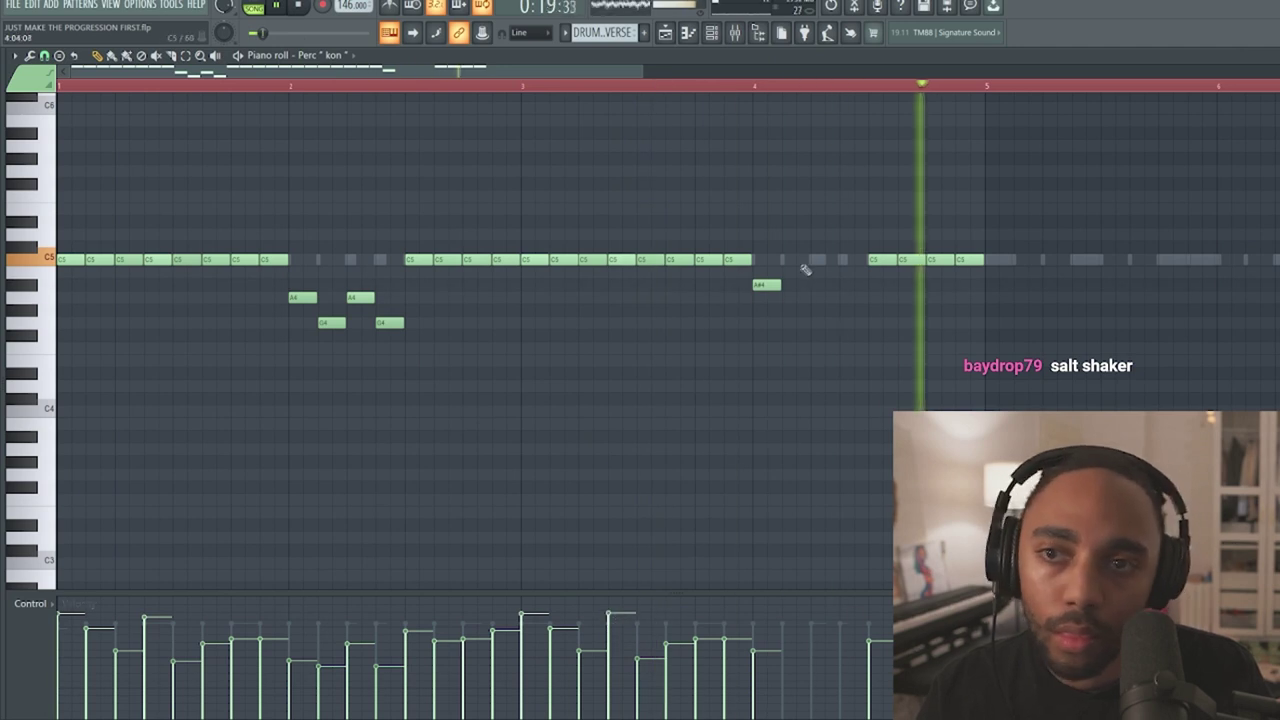
{"action": "left_click_drag", "start_coordinate": [811, 268], "coordinate": [813, 234]}
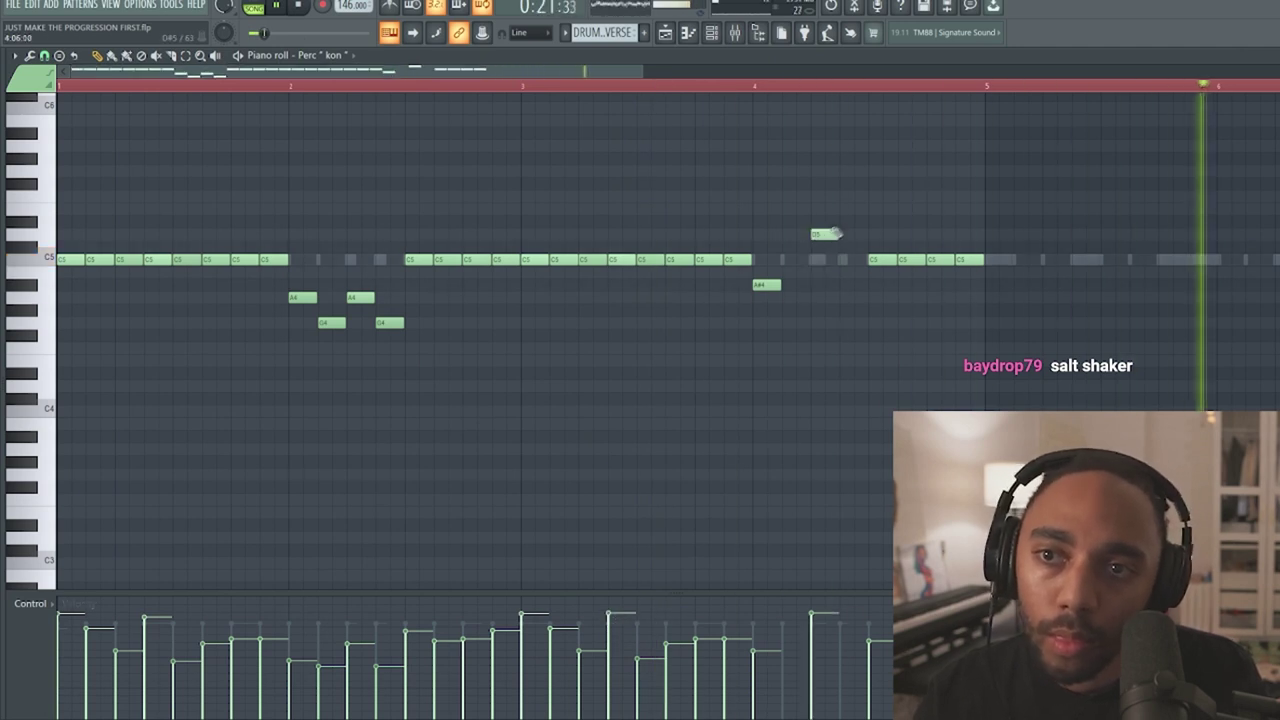
{"action": "scroll", "coordinate": [836, 234], "scroll_direction": "up", "scroll_amount": 2, "text": "ctrl"}
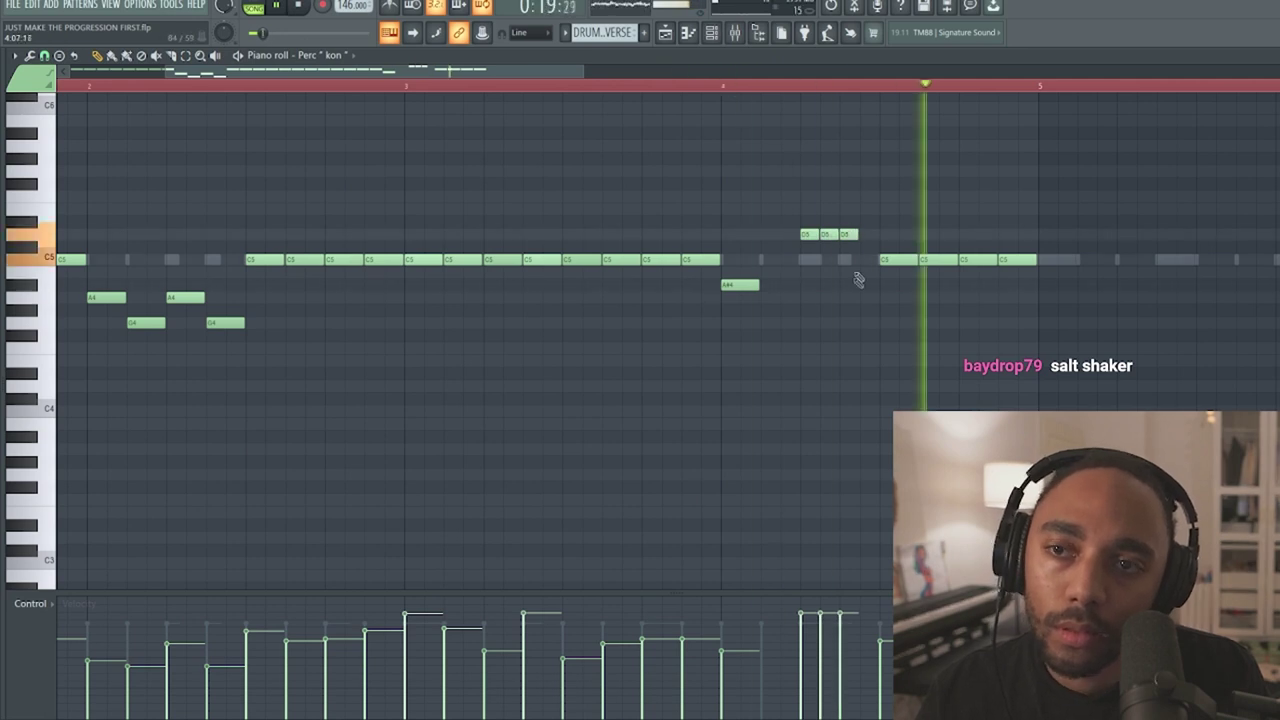
{"action": "left_click_drag", "start_coordinate": [884, 214], "coordinate": [800, 262]}
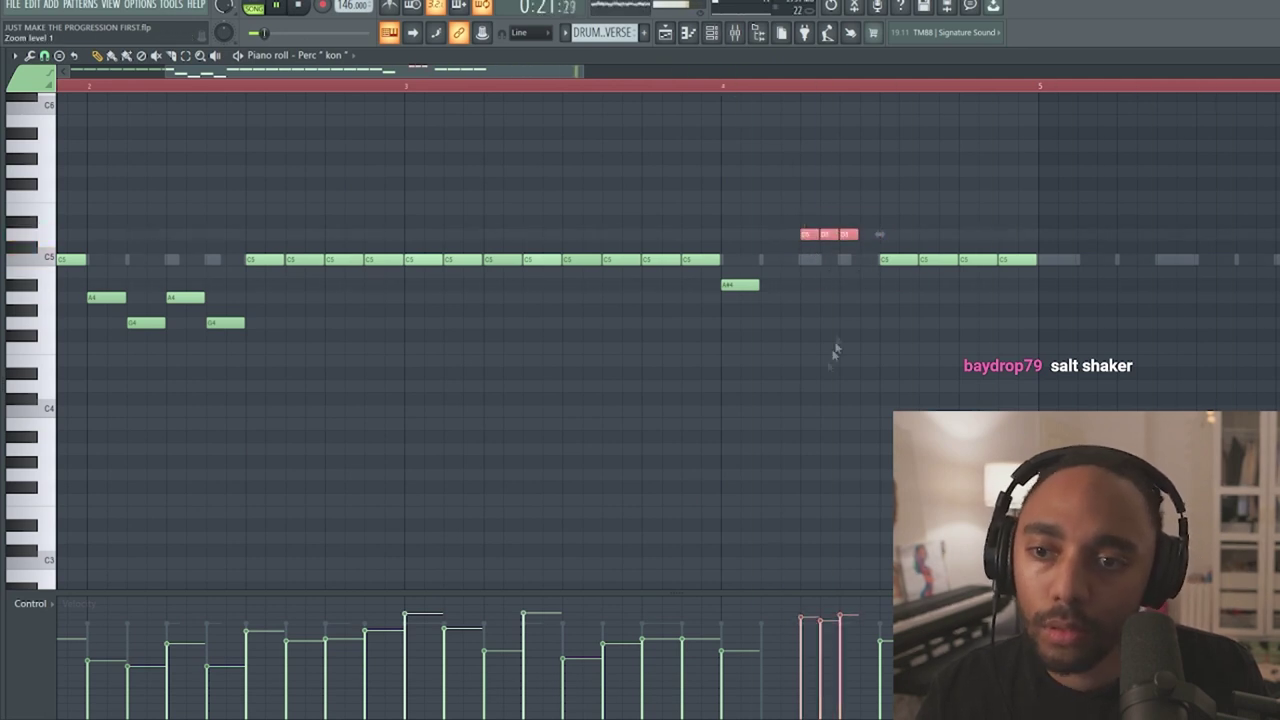
- Duplicate the whole four-bar Perc "kon" part into bars 5 to 8
{"action": "scroll", "coordinate": [508, 400], "scroll_direction": "down", "scroll_amount": 3, "text": "ctrl"}
{"action": "key", "text": "ctrl+a"}
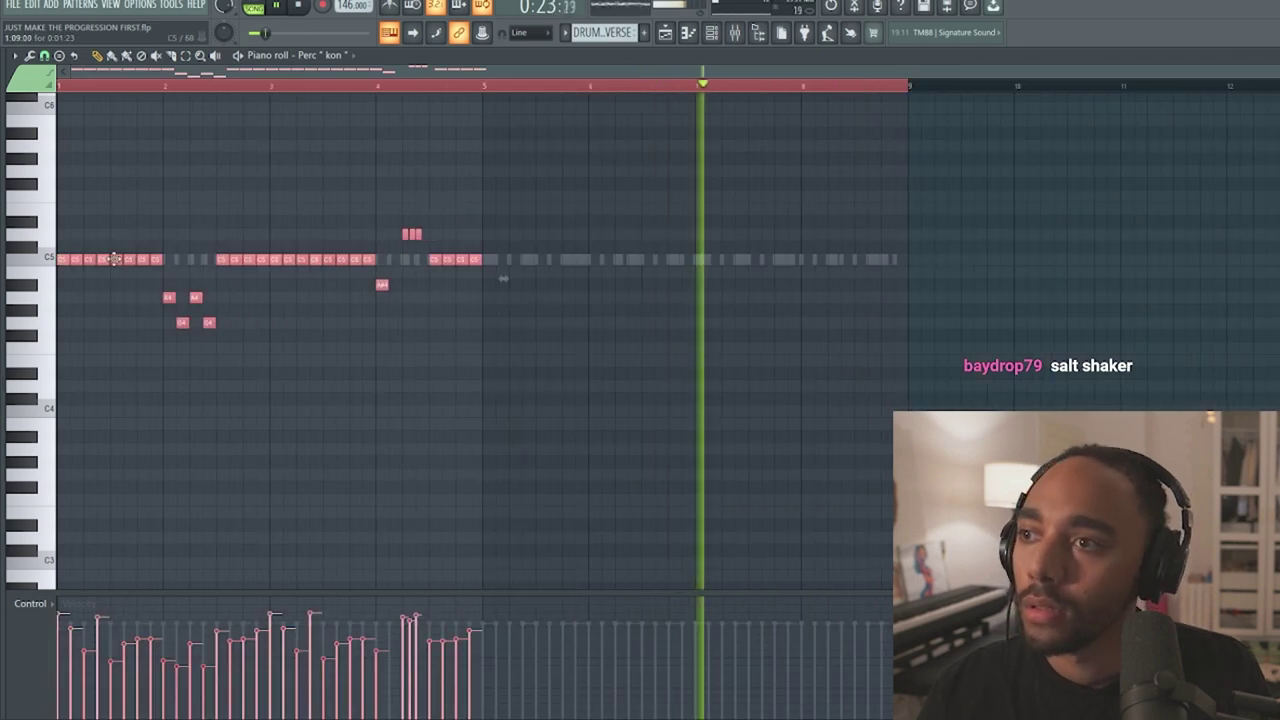
{"action": "key", "text": "ctrl+b"}
{"action": "left_click_drag", "start_coordinate": [584, 266], "coordinate": [541, 262]}
{"action": "left_click", "coordinate": [843, 394], "text": "ctrl"}
{"action": "scroll", "coordinate": [816, 298], "scroll_direction": "up", "scroll_amount": 3, "text": "ctrl"}
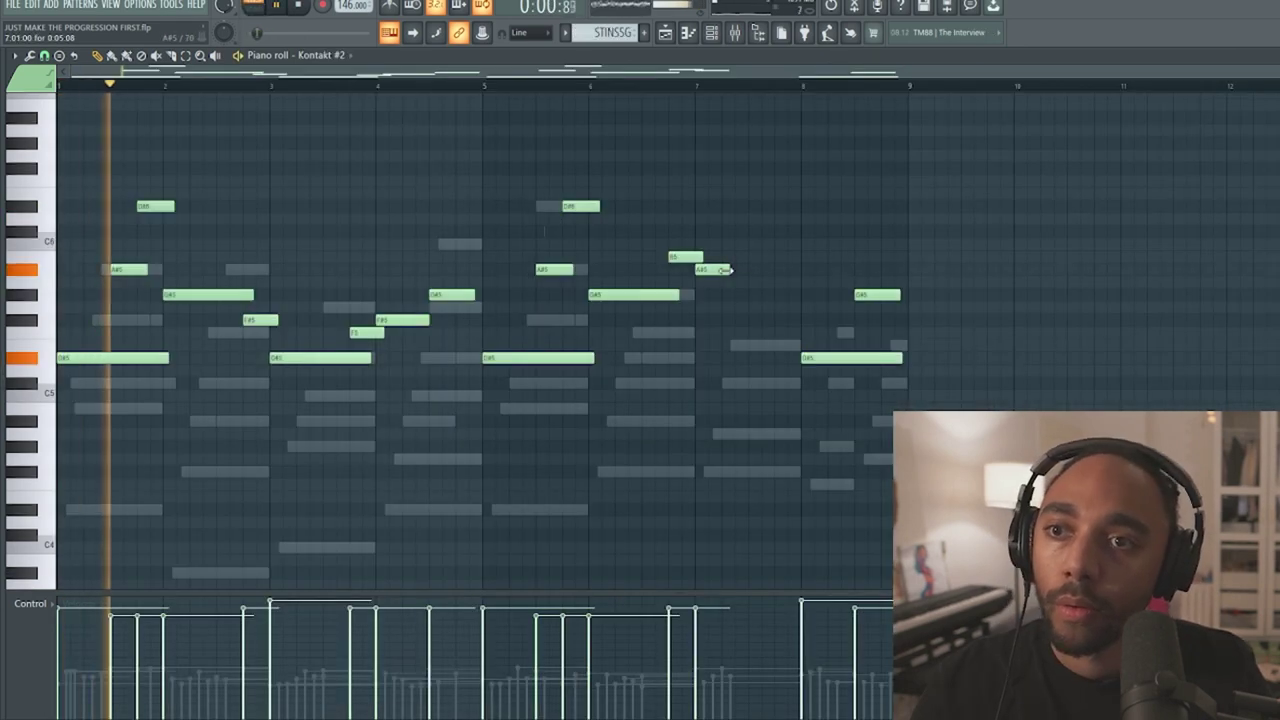
- Lengthen the A#5 note in bar 7 of the Kontakt #2 melody to almost the full bar
{"action": "left_click_drag", "start_coordinate": [802, 286], "coordinate": [788, 286]}
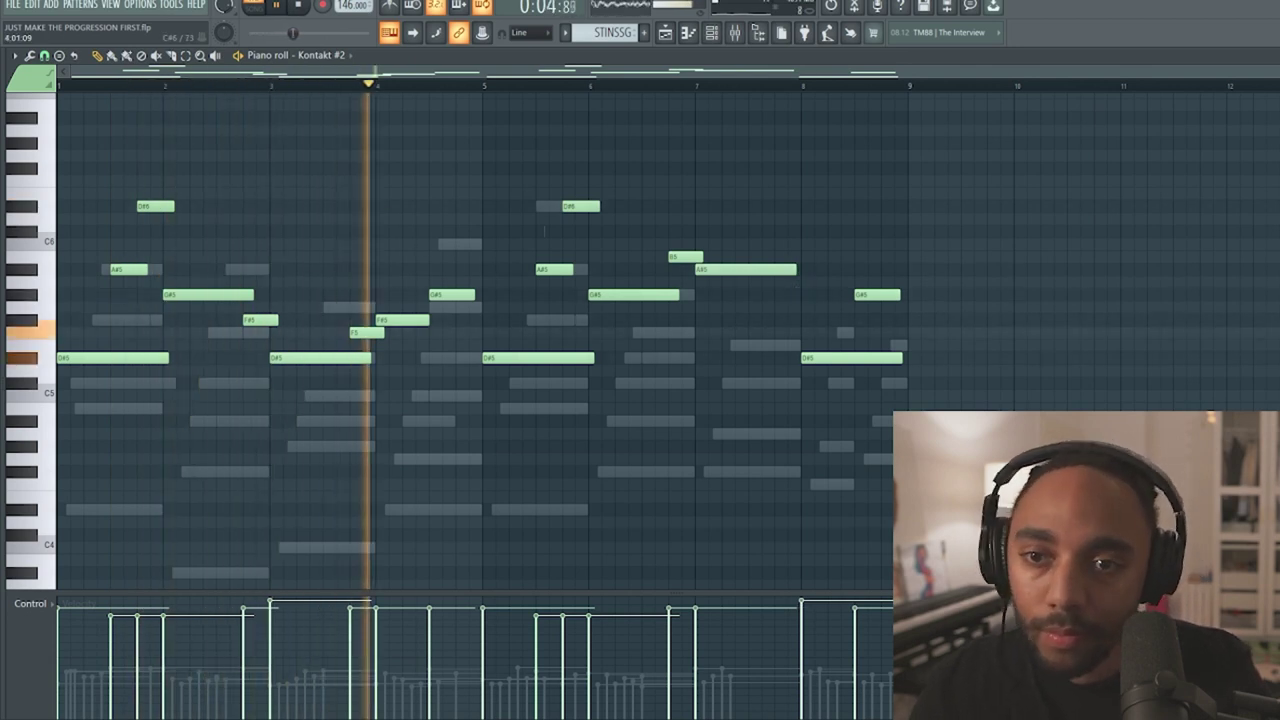
{"action": "left_click", "coordinate": [541, 86]}
- Shorten the G#5 note in bar 6 to about half a bar and add a short F#5 note after it
{"action": "left_click_drag", "start_coordinate": [679, 294], "coordinate": [640, 294]}
{"action": "left_click", "coordinate": [652, 320]}
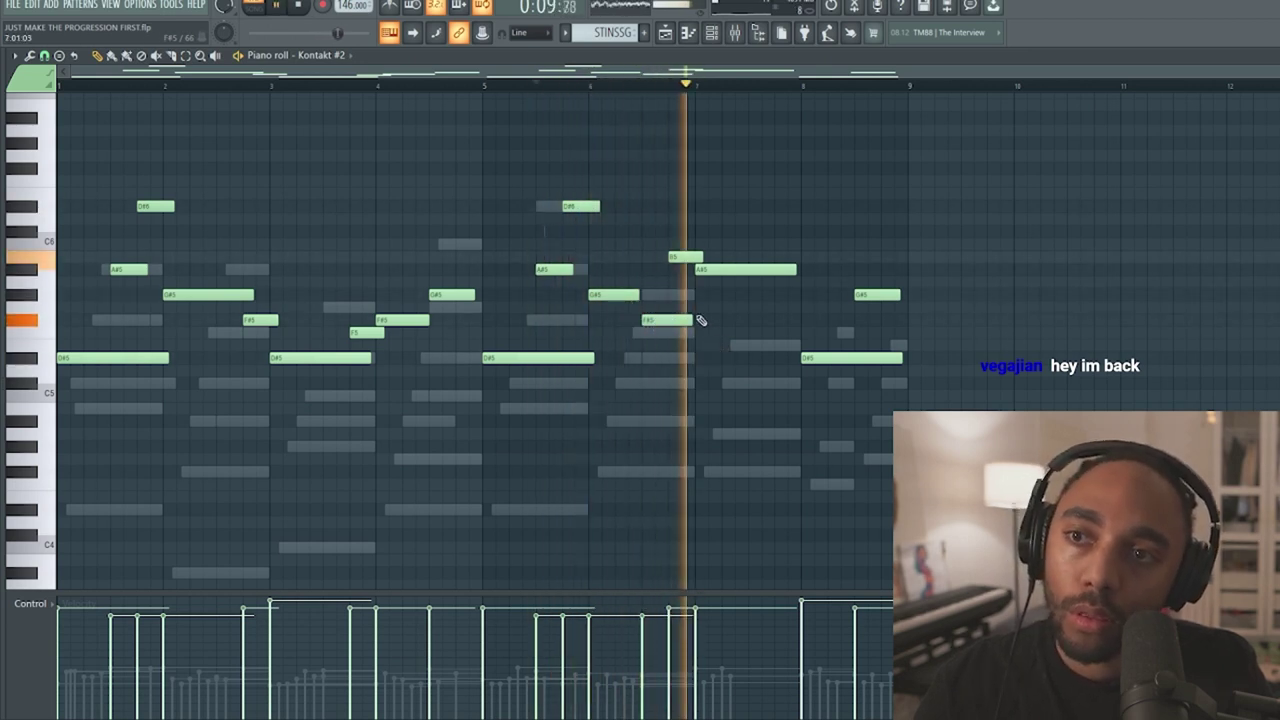
{"action": "left_click_drag", "start_coordinate": [691, 320], "coordinate": [665, 320]}
{"action": "key", "text": "space"}
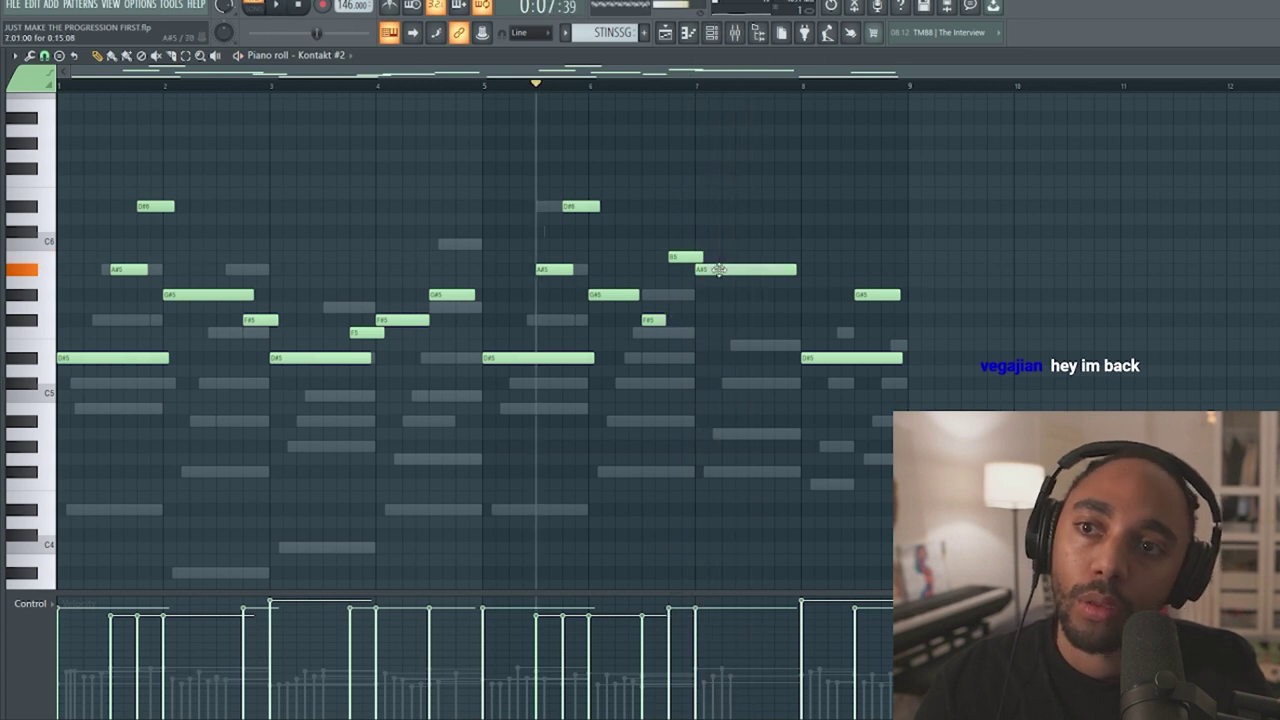
- Try the long bar 7 note of the Kontakt #2 melody on G#5 instead of A#5
{"action": "key", "text": "space"}
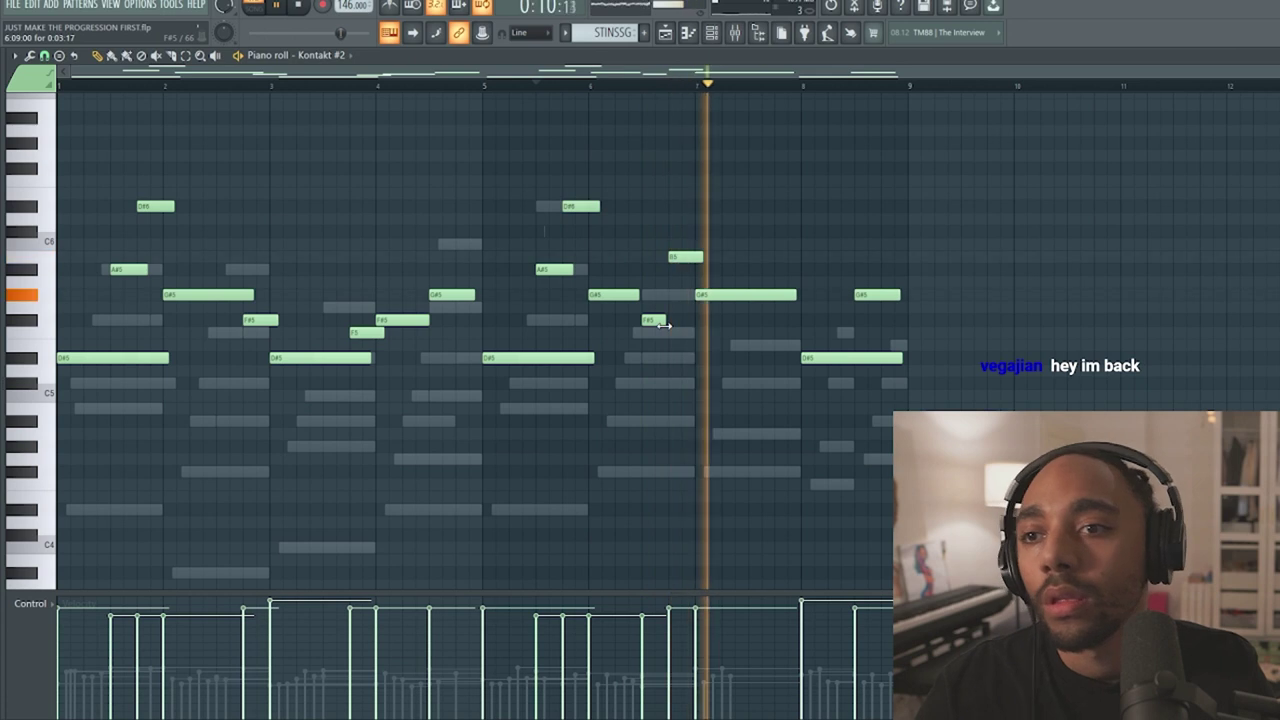
{"action": "key", "text": "space"}
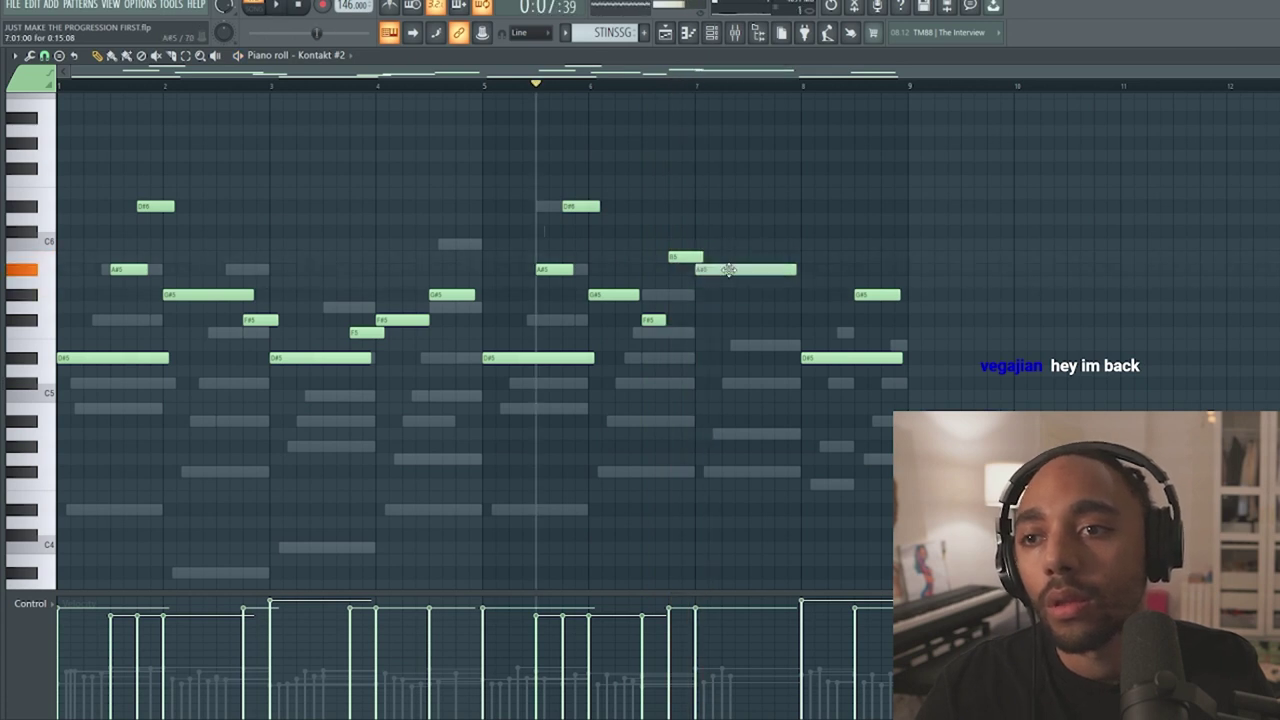
{"action": "key", "text": "space"}
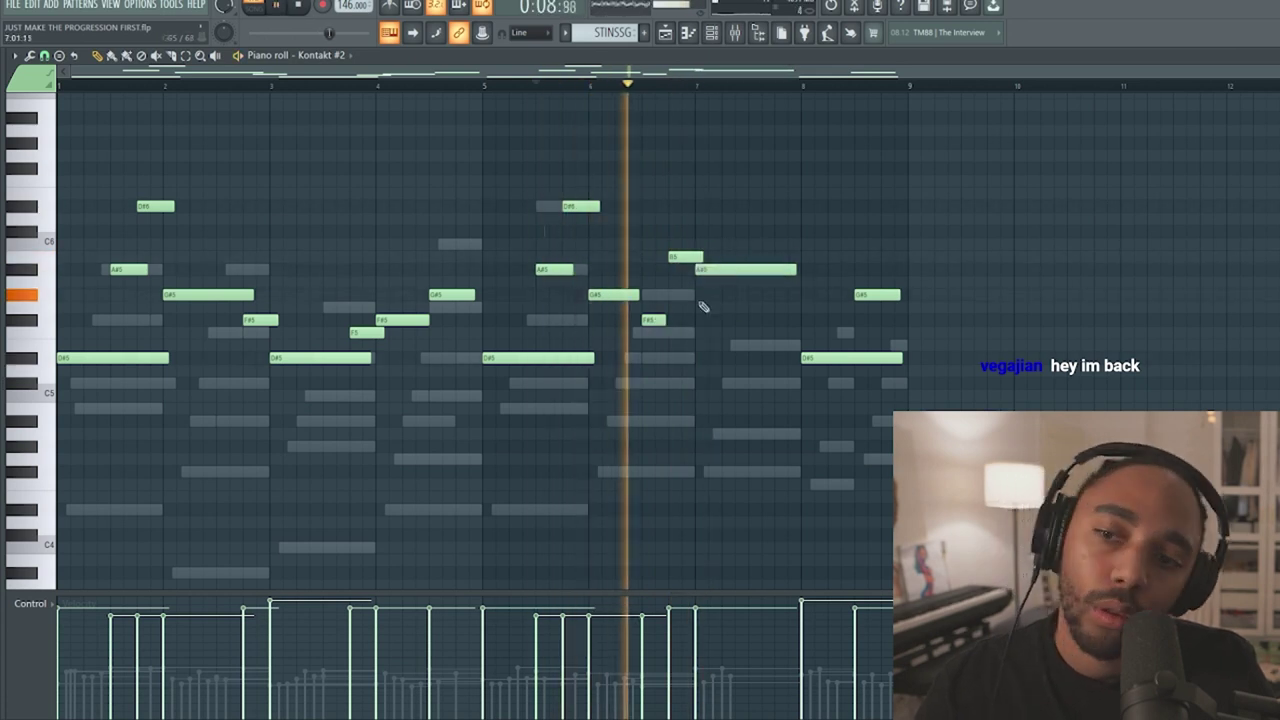
- Move the G#5 note in bar 8 of the Kontakt #2 melody to F5 and slightly lower all note velocities
{"action": "left_click", "coordinate": [684, 256]}
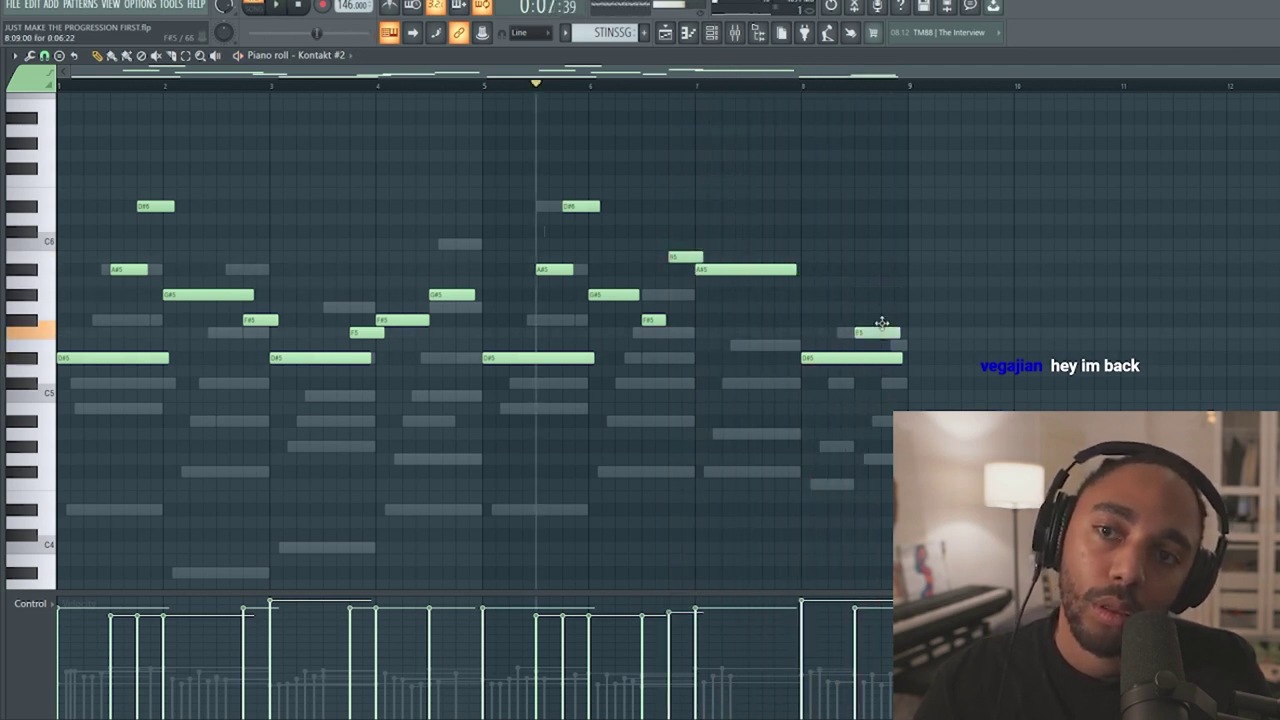
{"action": "key", "text": "ctrl+a"}
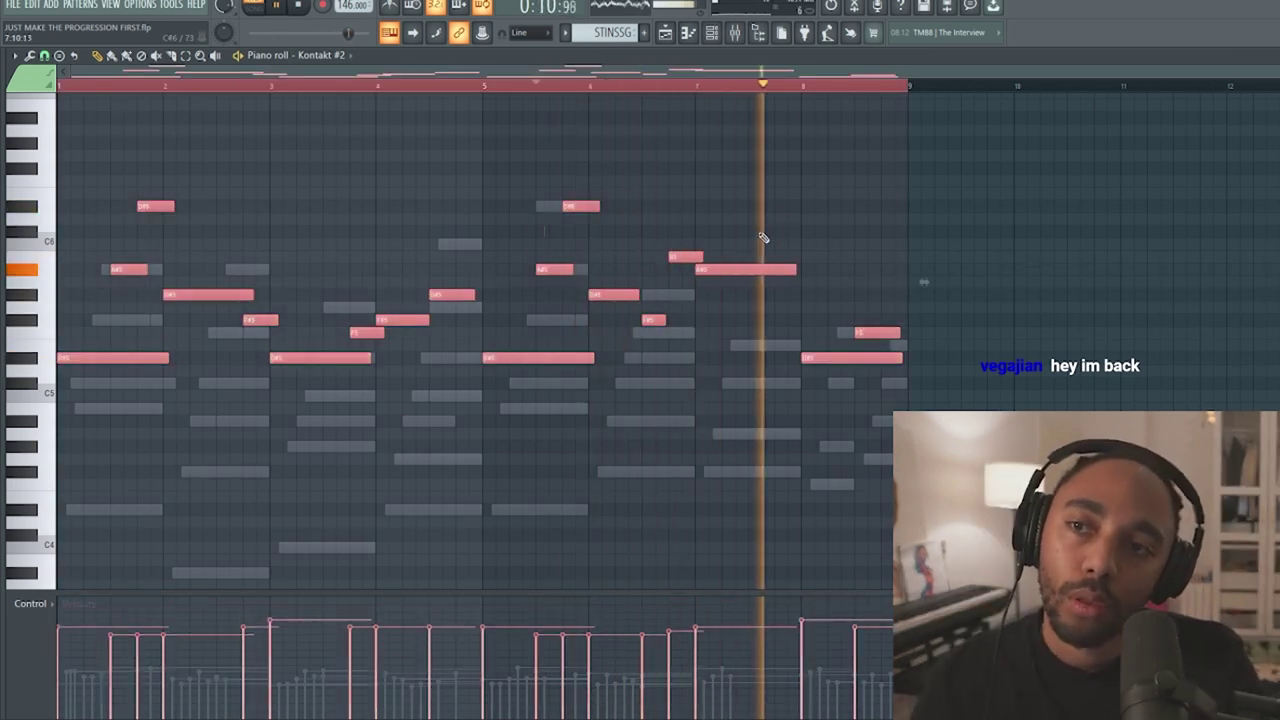
{"action": "left_click", "coordinate": [708, 258]}
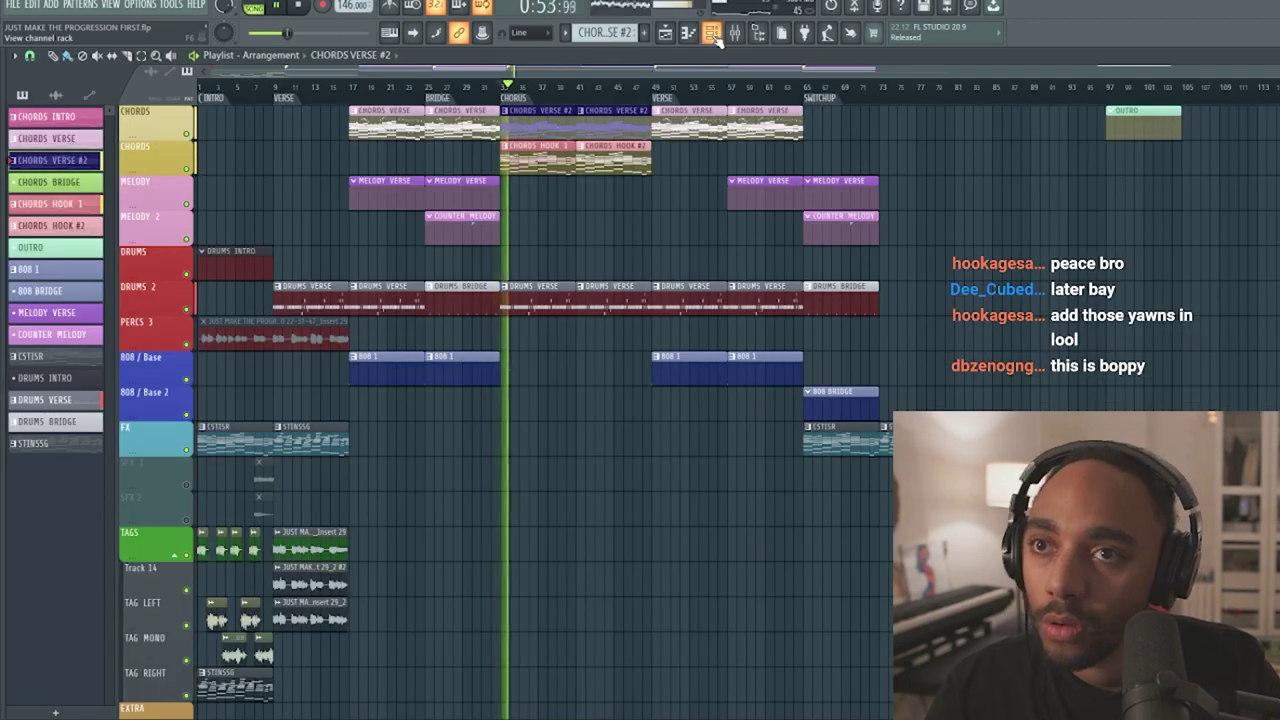
- Place 808 hits on steps 1, 21, 33, 39, 45 and 53 of the DRUMS VERSE pattern
{"action": "left_click", "coordinate": [712, 34]}
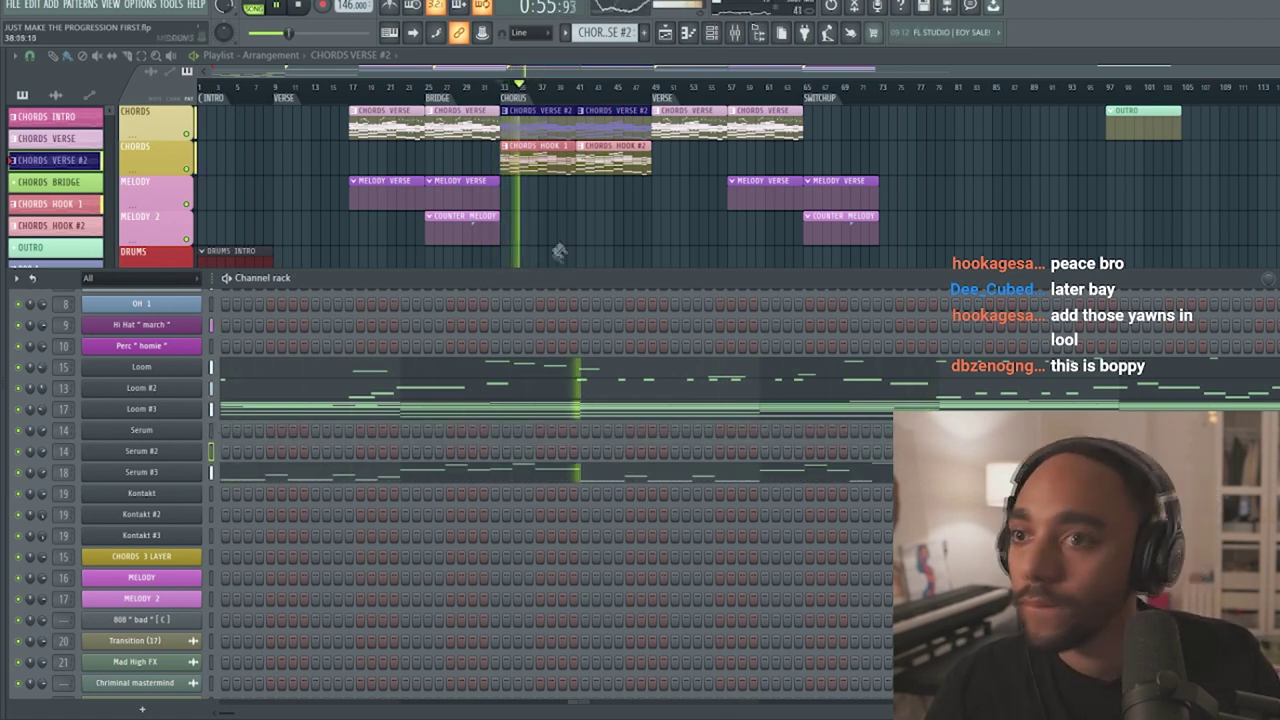
{"action": "key", "text": "F6"}
{"action": "key", "text": "ctrl+s"}
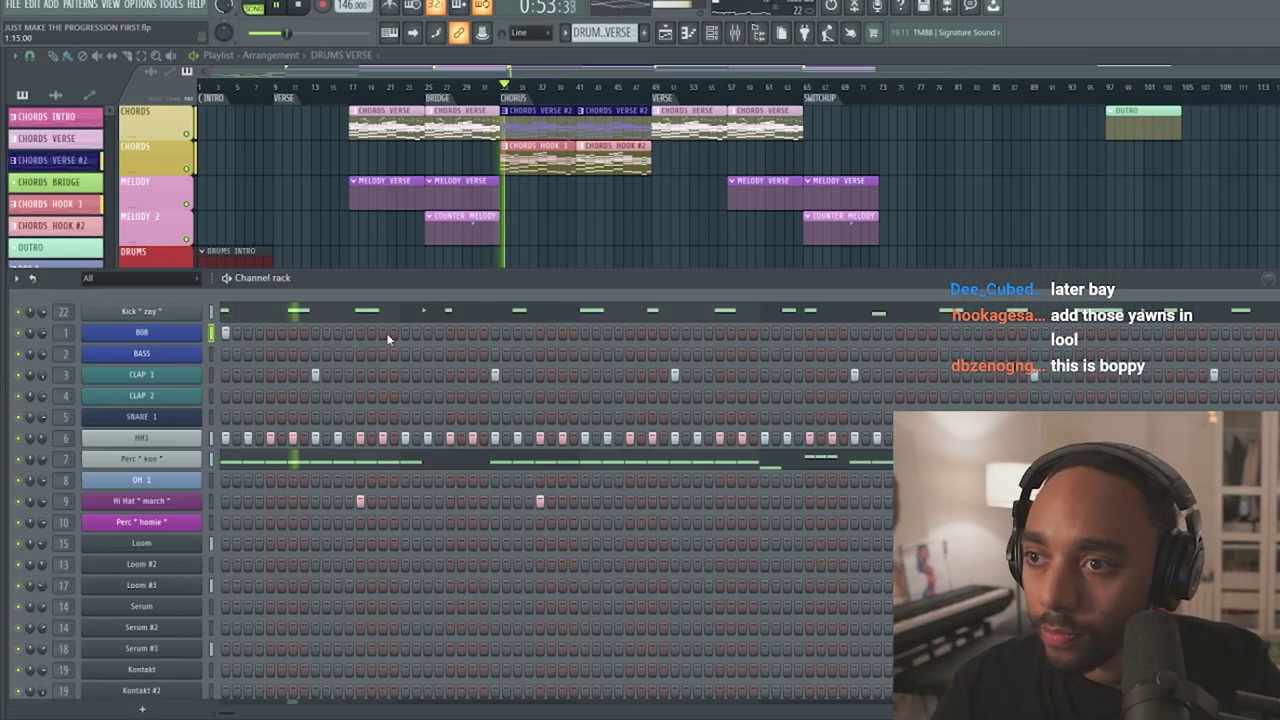
{"action": "left_click", "coordinate": [586, 333]}
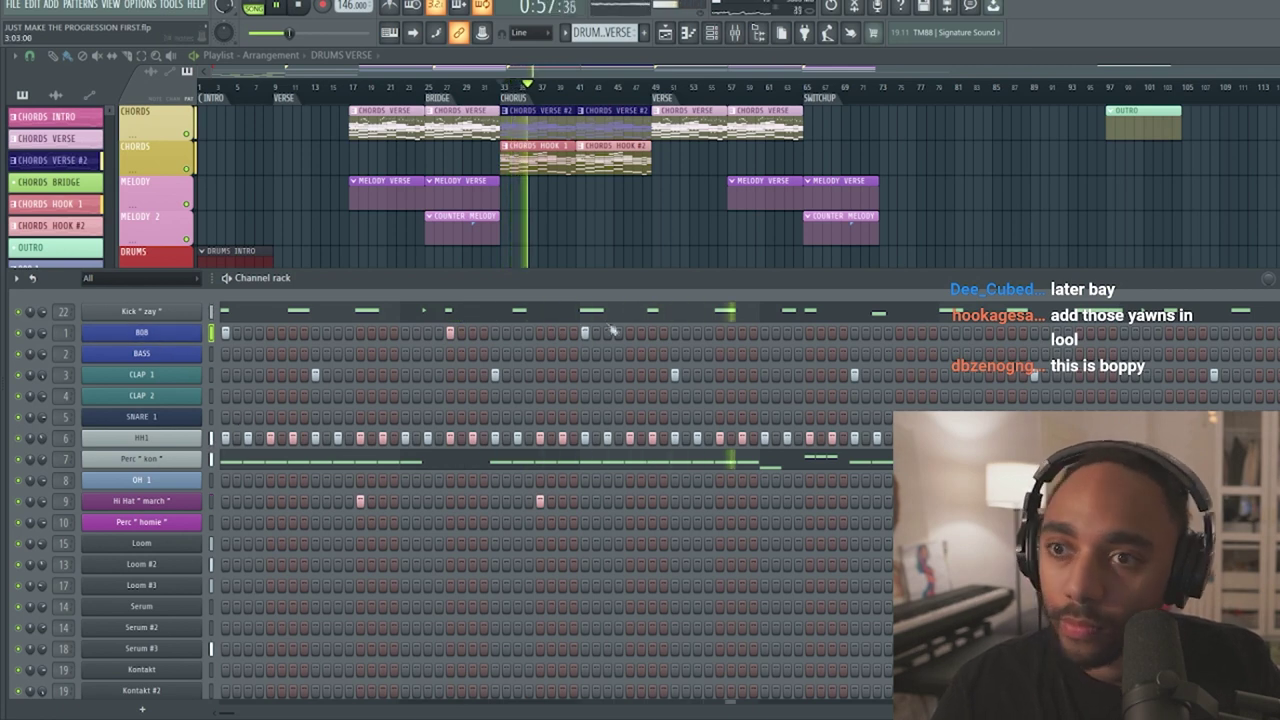
{"action": "left_click", "coordinate": [642, 332]}
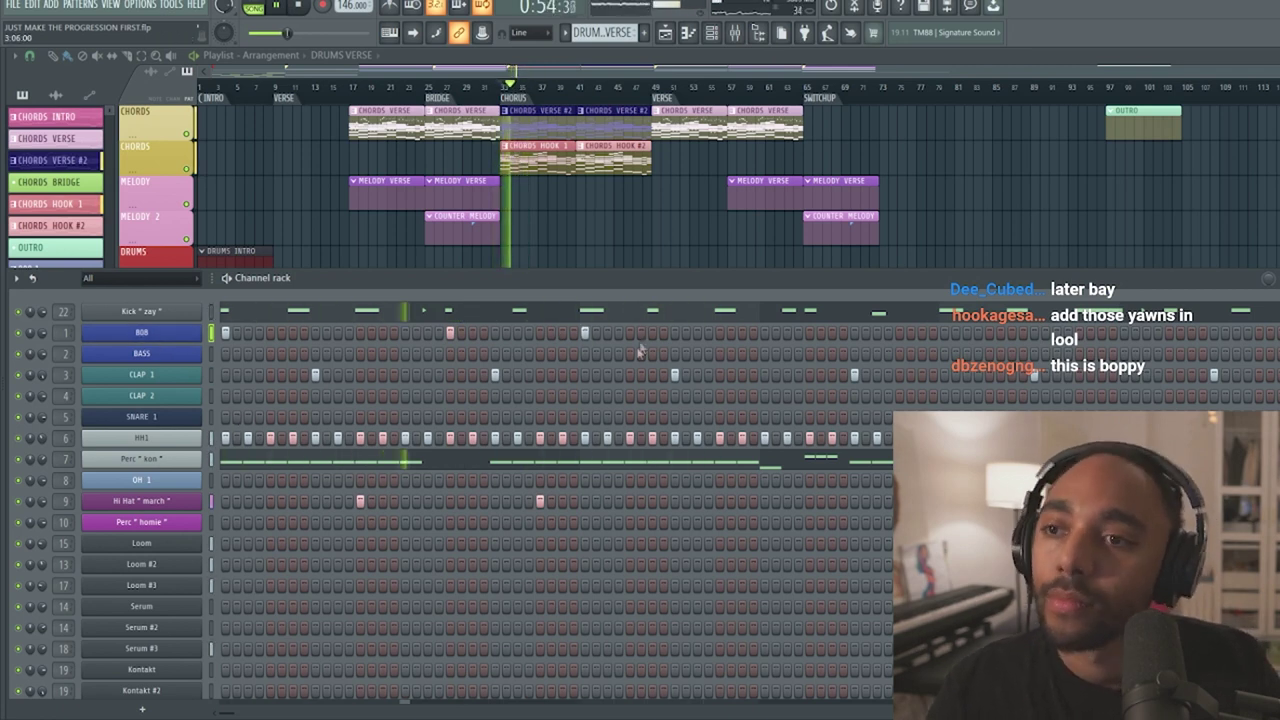
{"action": "left_click", "coordinate": [652, 333]}
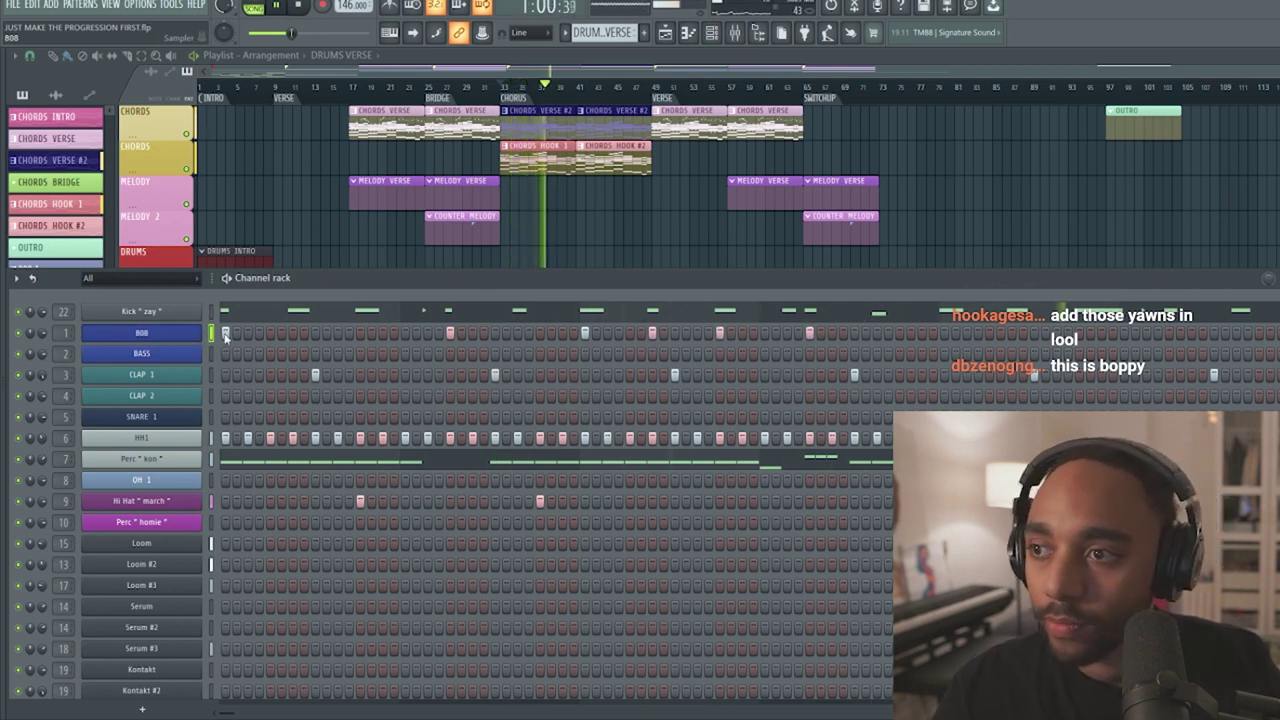
- Pitch the 808 notes between F5 and D#6 to follow the chords and extend the line through bar 8
{"action": "key", "text": "F7"}
{"action": "key", "text": "ctrl+a"}
{"action": "left_click_drag", "start_coordinate": [350, 398], "coordinate": [774, 377]}
{"action": "scroll", "coordinate": [557, 362], "scroll_direction": "down", "scroll_amount": 4}
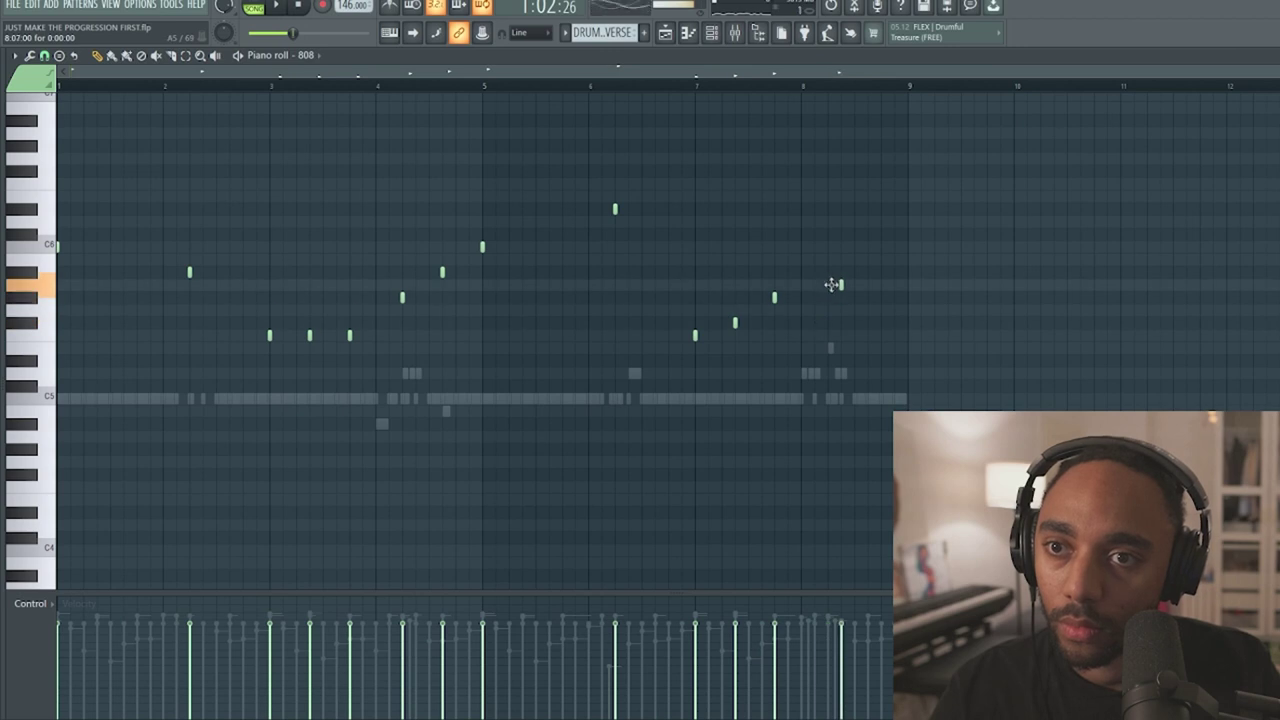
- Place the bar 8 808 note on A#5 at step 5 and lower the second note of bar 7 to F5
{"action": "left_click", "coordinate": [825, 272]}
{"action": "key", "text": "space"}
{"action": "left_click_drag", "start_coordinate": [300, 330], "coordinate": [385, 365]}
{"action": "left_click", "coordinate": [785, 352], "text": "ctrl"}
{"action": "key", "text": "space"}
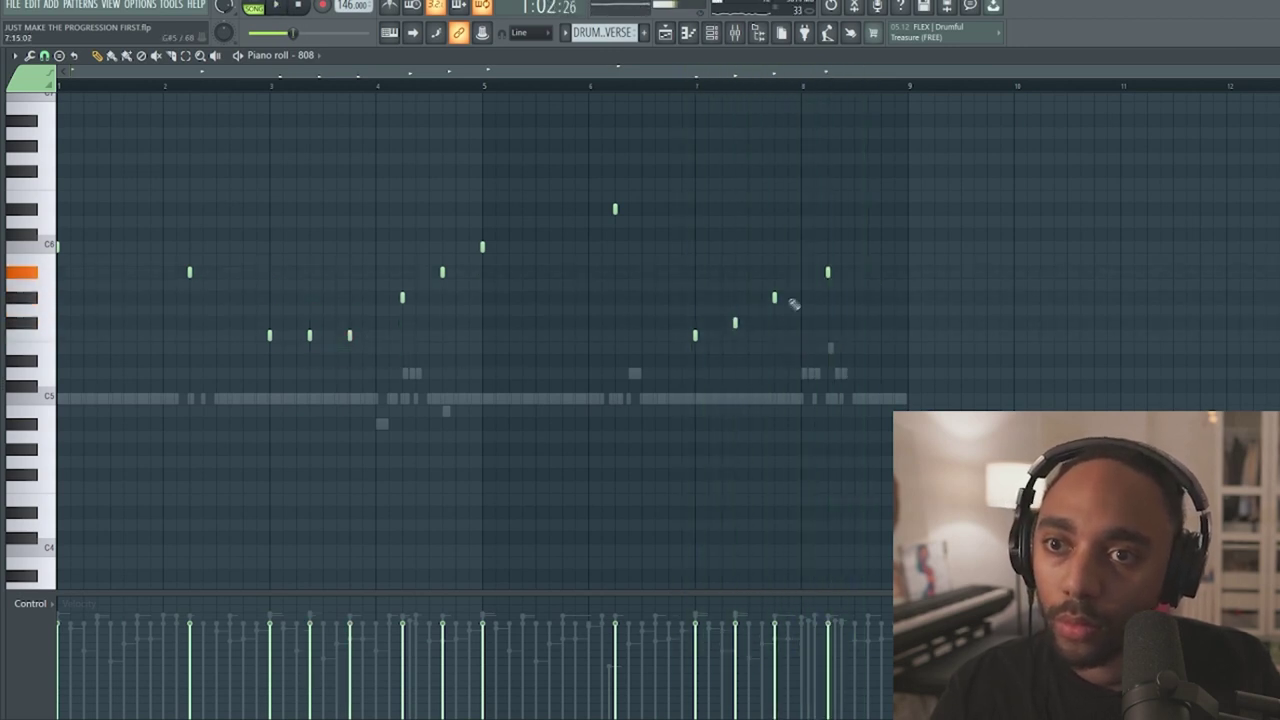
{"action": "key", "text": "space"}
{"action": "left_click_drag", "start_coordinate": [741, 335], "coordinate": [738, 340]}
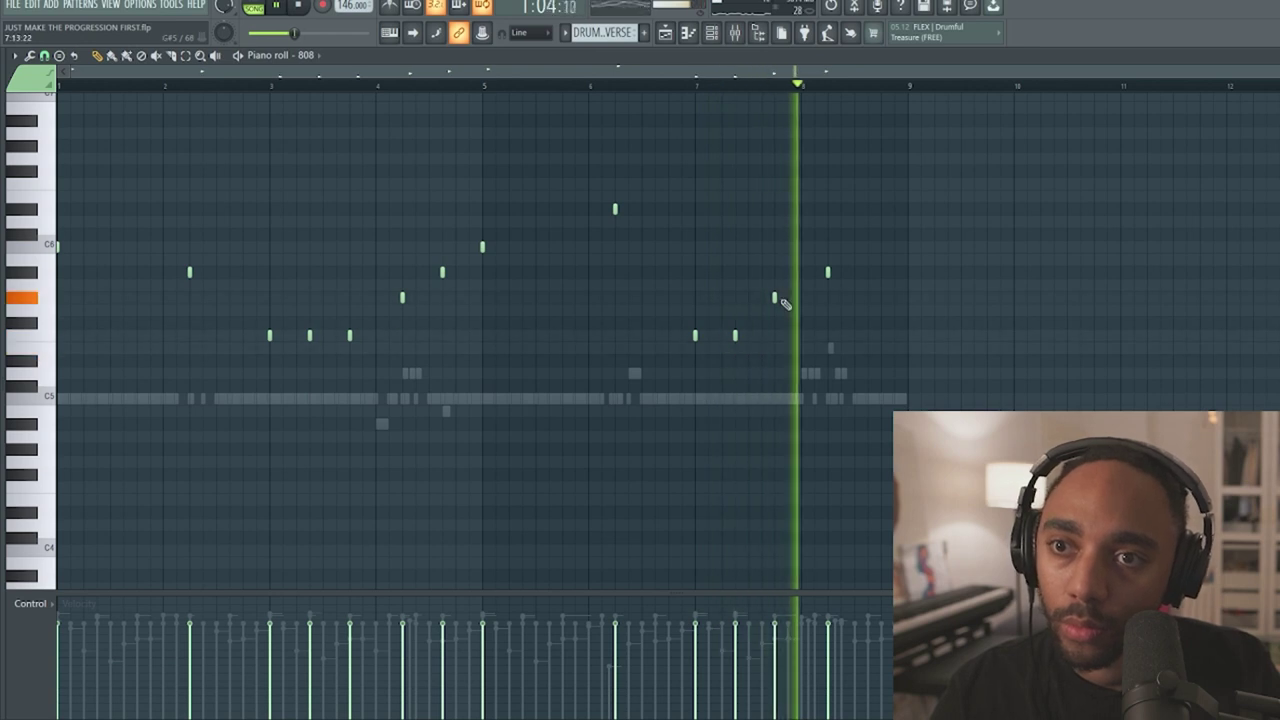
- Finish the 808 line with a C#6 note on step 11 of bar 8 instead of step 9, and play it back
{"action": "key", "text": "space"}
{"action": "left_click", "coordinate": [855, 245]}
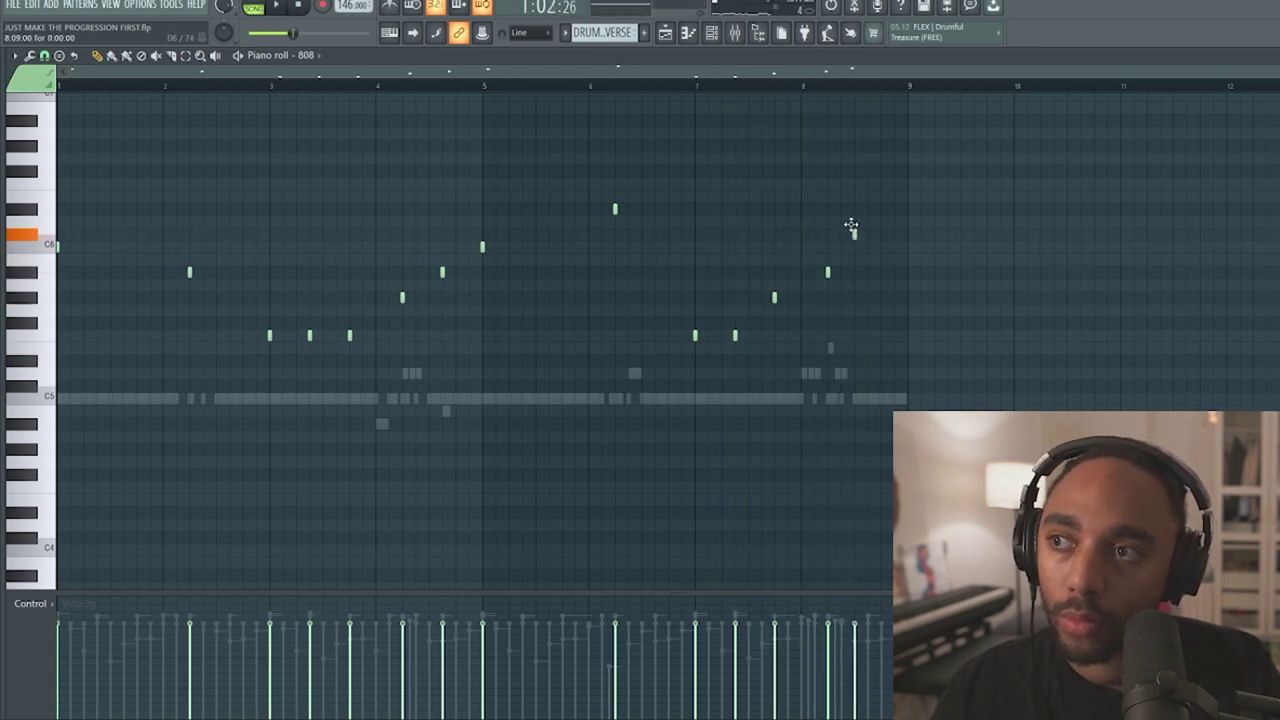
{"action": "key", "text": "space"}
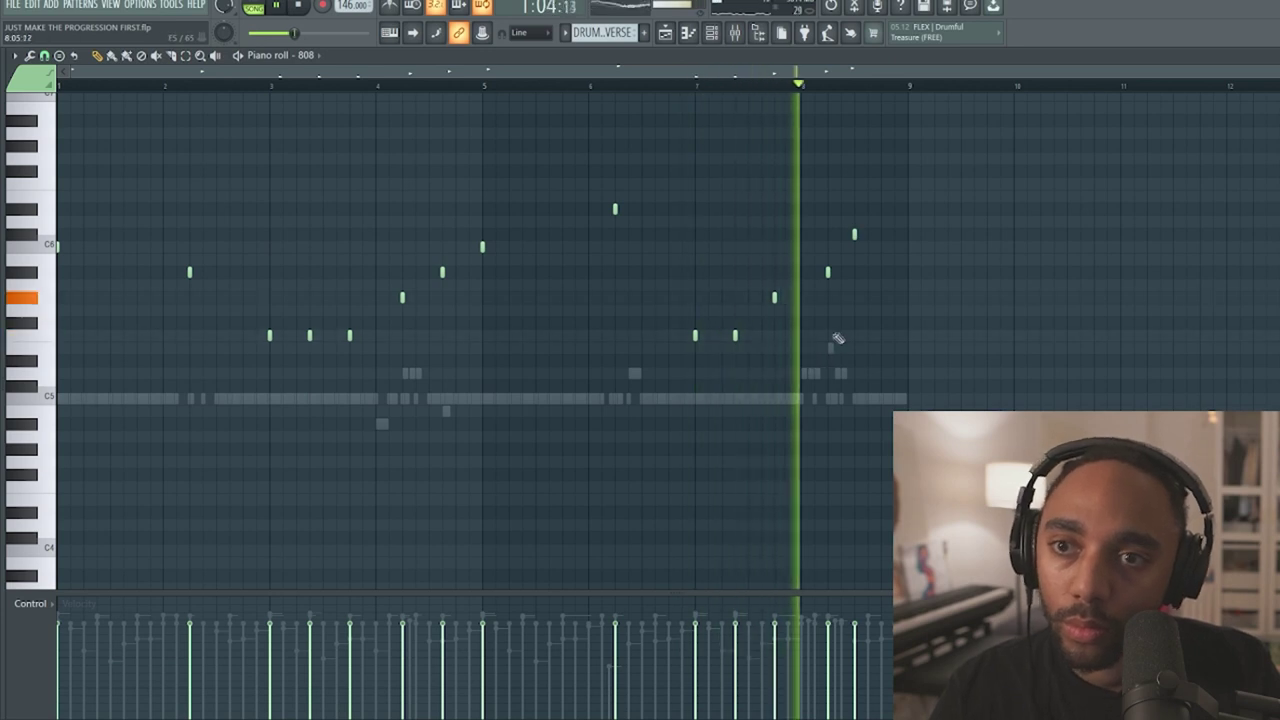
{"action": "key", "text": "space"}
{"action": "right_click", "coordinate": [858, 234]}
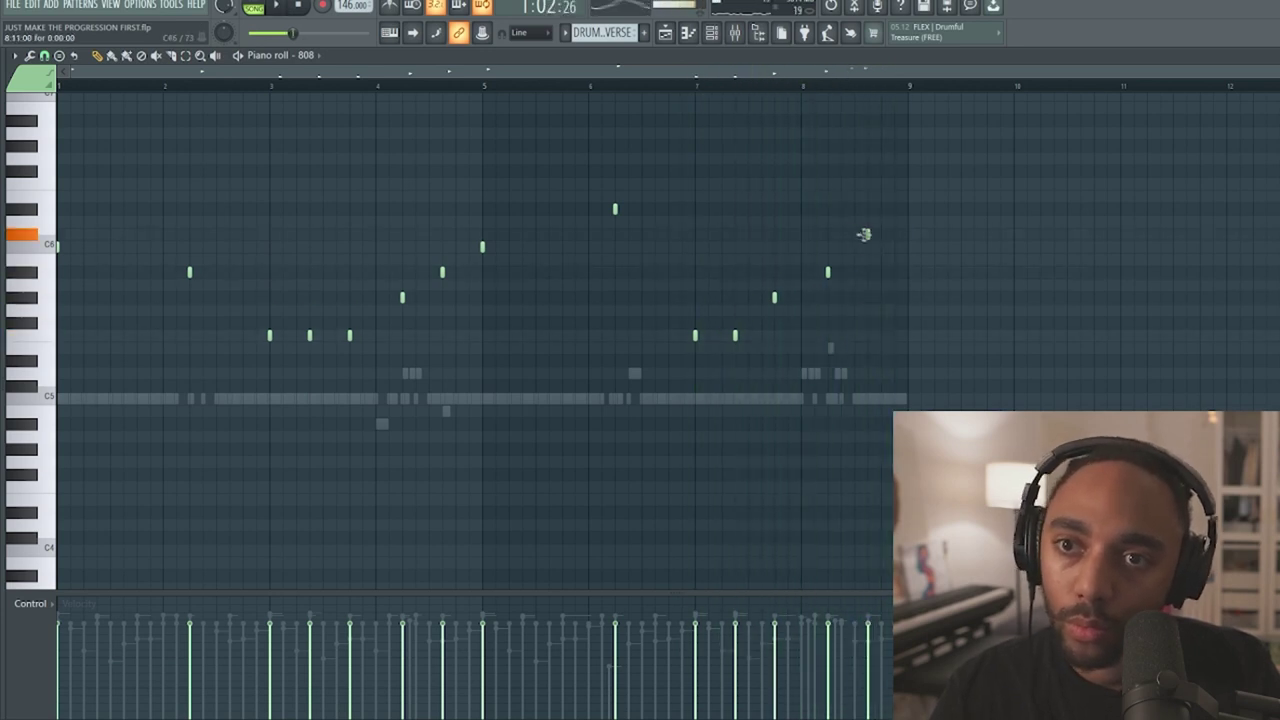
{"action": "left_click", "coordinate": [865, 234]}
{"action": "key", "text": "space"}
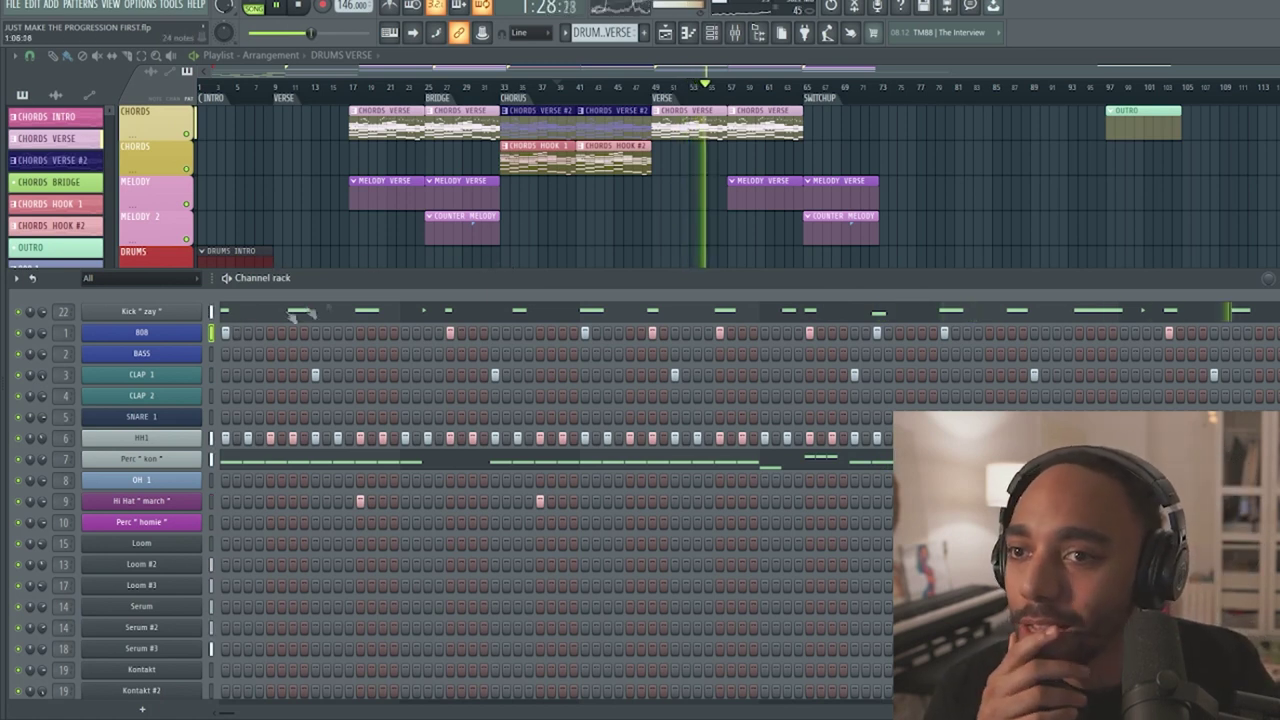
- Move the 808 notes from the DRUMS VERSE pattern into the 808 1 pattern and create a copy named 808 1 #2
{"action": "key", "text": "F6"}
{"action": "scroll", "coordinate": [604, 222], "scroll_direction": "down", "scroll_amount": 1}
{"action": "scroll", "coordinate": [620, 224], "scroll_direction": "up", "scroll_amount": 1}
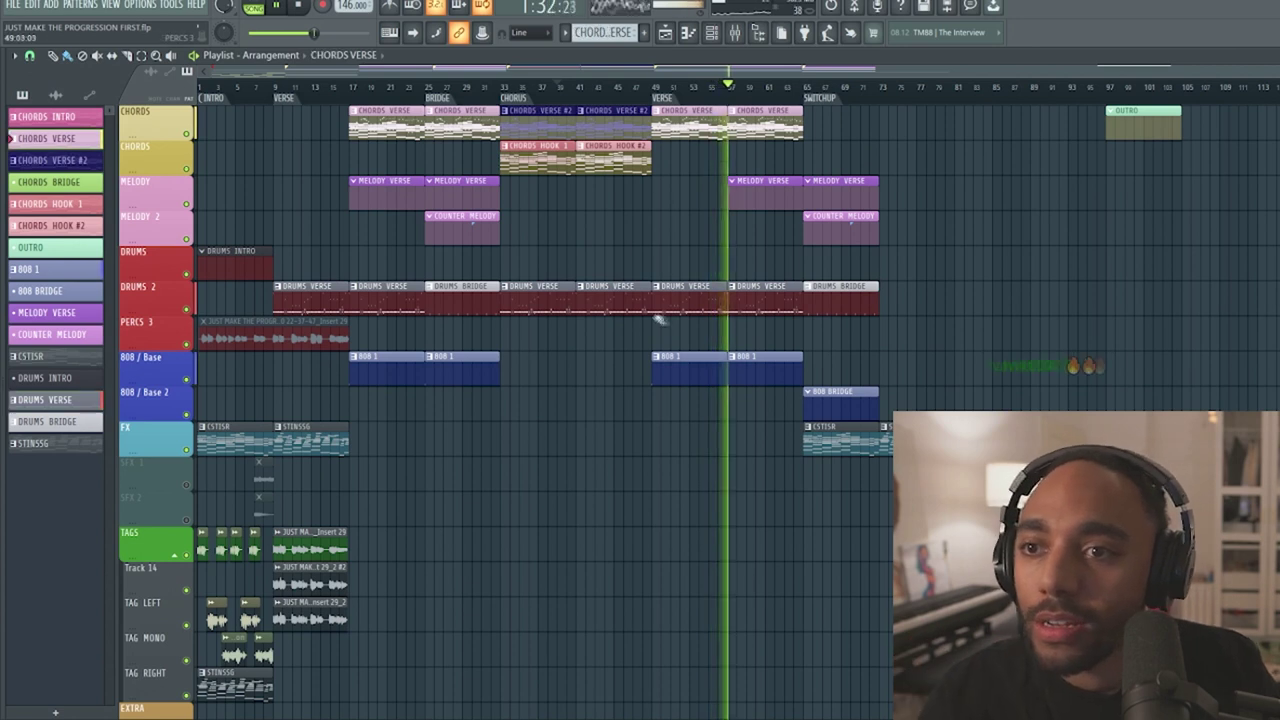
{"action": "key", "text": "F6"}
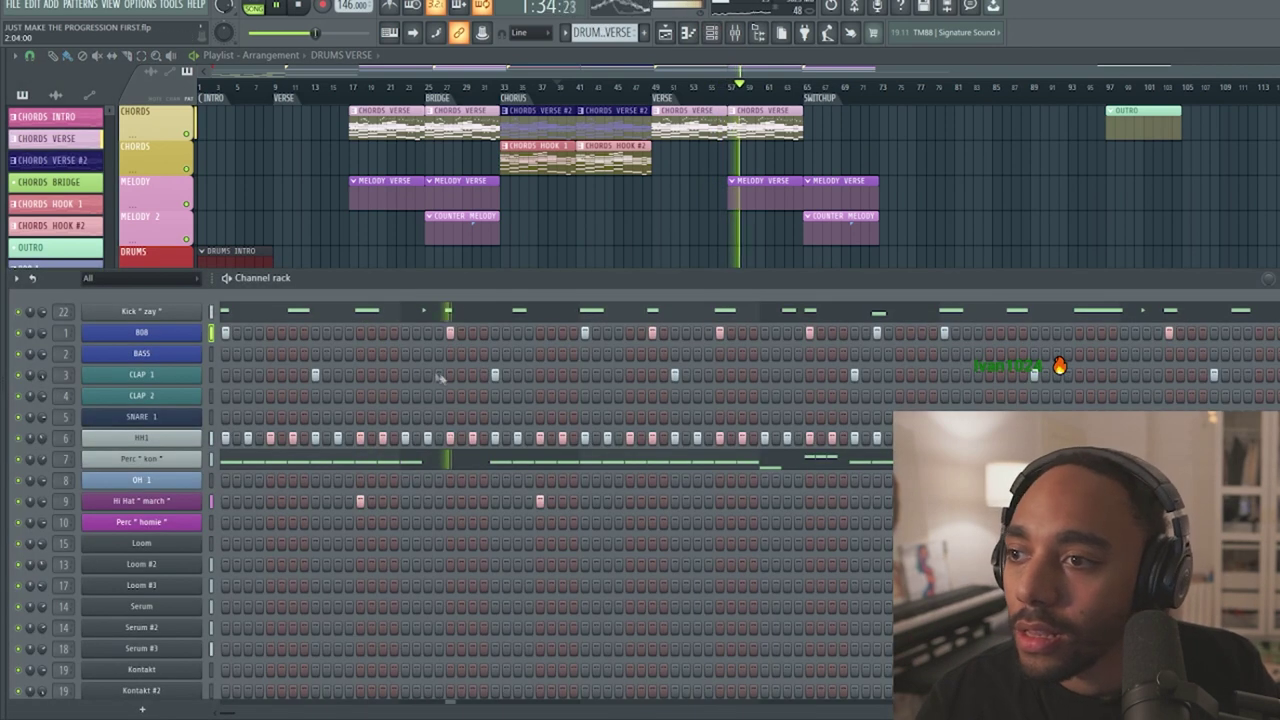
{"action": "key", "text": "ctrl+x"}
{"action": "left_click", "coordinate": [692, 118]}
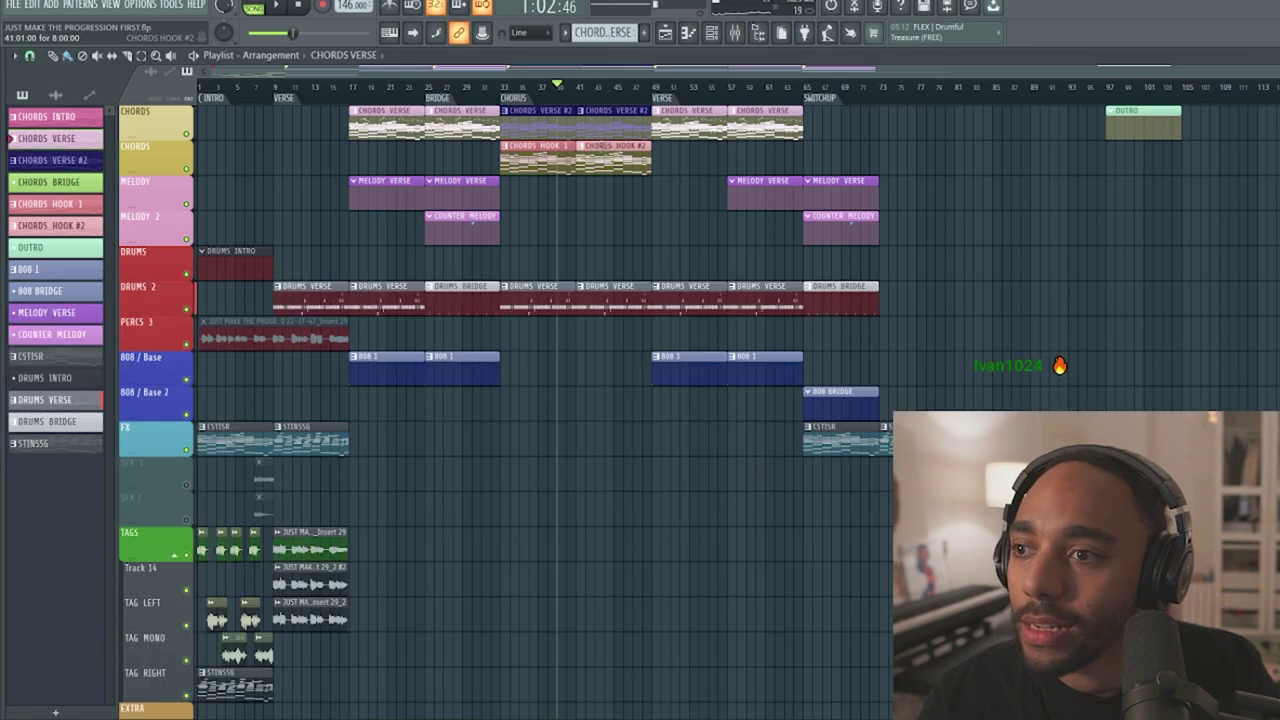
{"action": "left_click", "coordinate": [688, 33]}
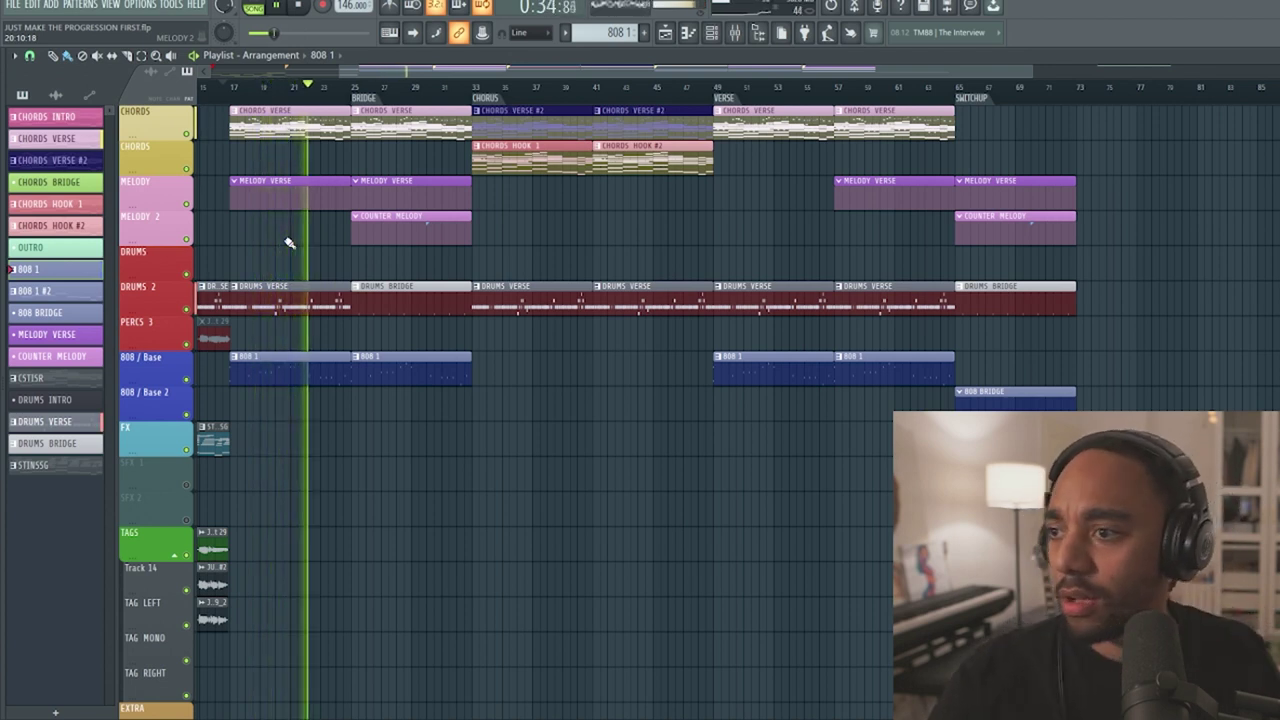
- Lay two 808 1 #2 clips on the PERCS 3 track over the chorus and set its bars 7–8 to four A#5 notes and a D#6
{"action": "left_click", "coordinate": [92, 299]}
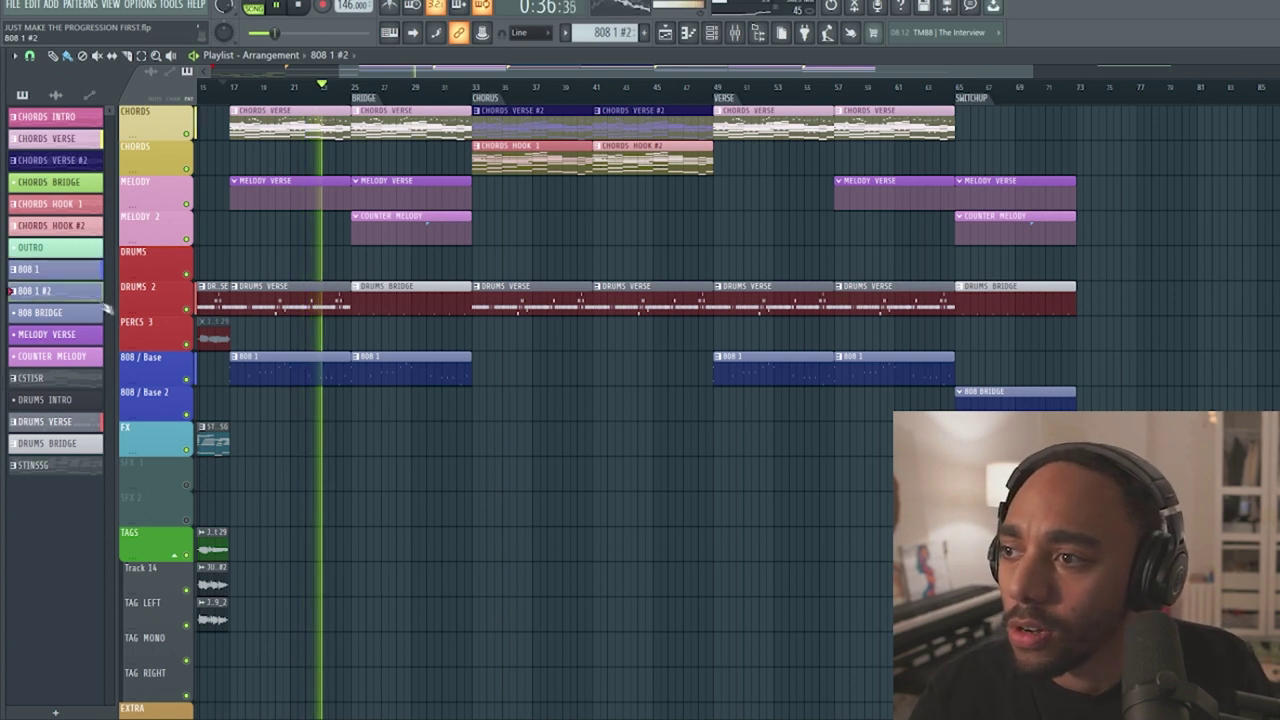
{"action": "left_click", "coordinate": [486, 338]}
{"action": "left_click_drag", "start_coordinate": [505, 335], "coordinate": [625, 338]}
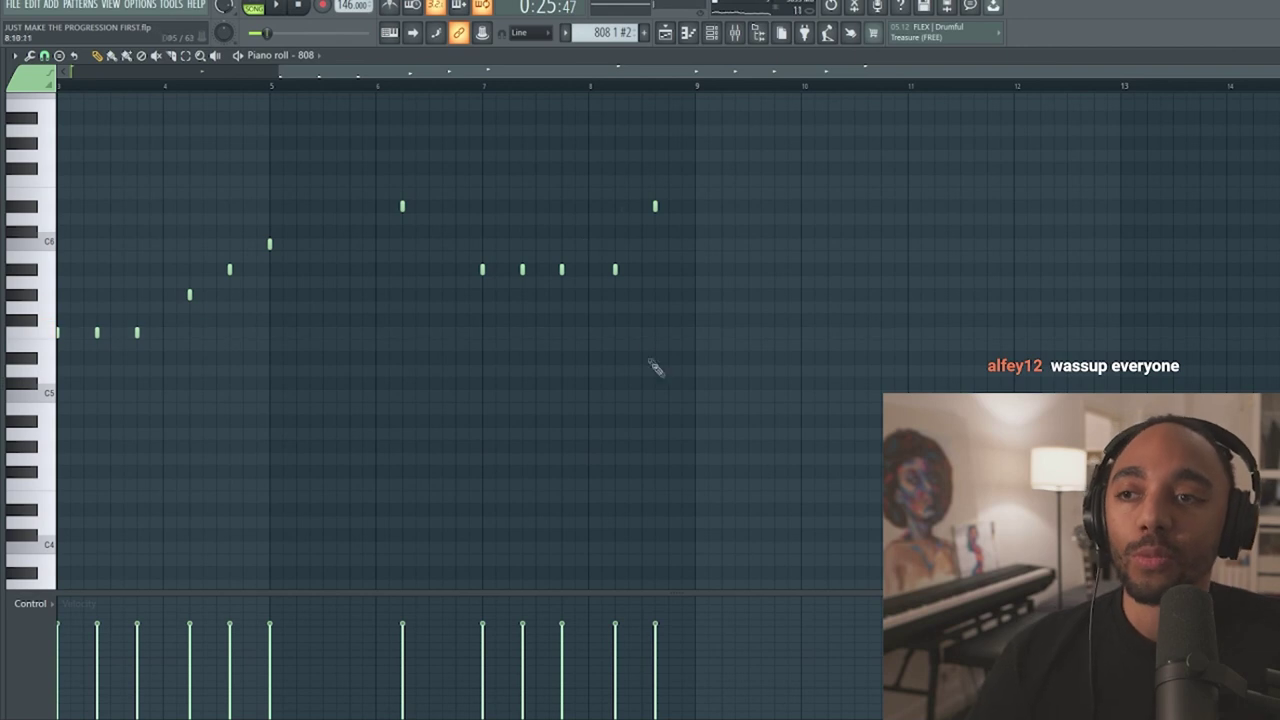
{"action": "left_click", "coordinate": [666, 33]}
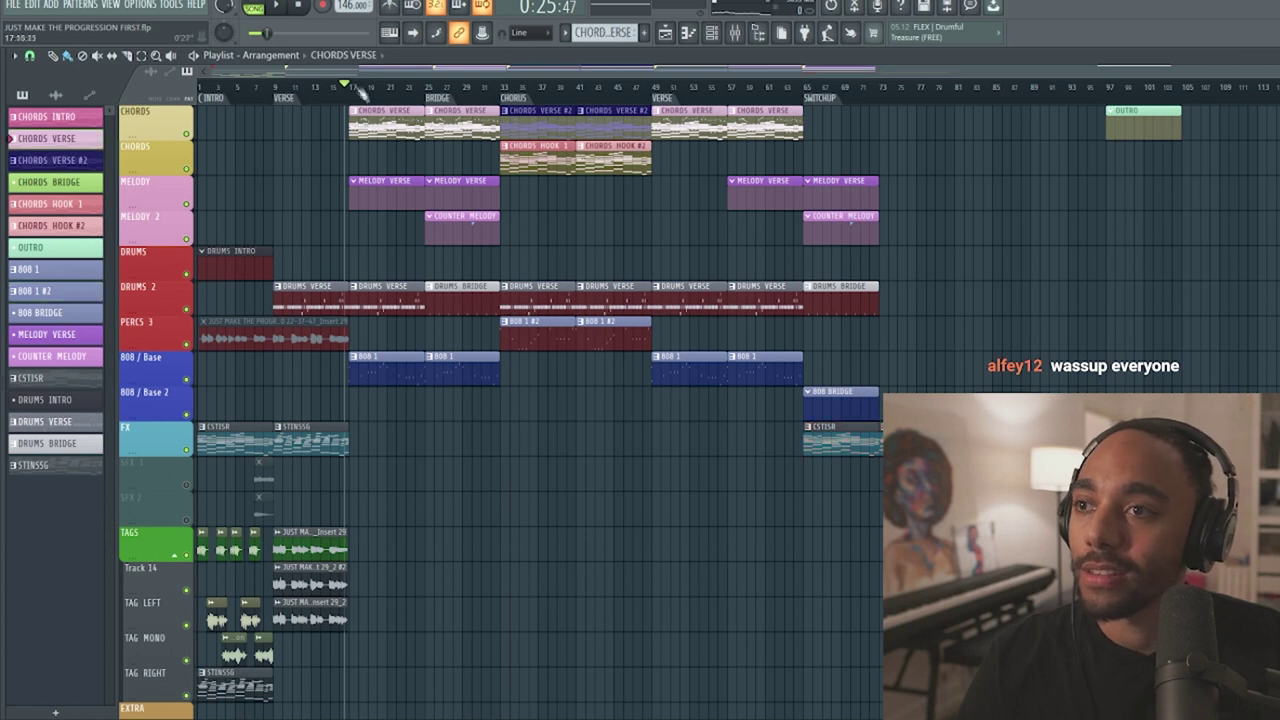
{"action": "scroll", "coordinate": [470, 433], "scroll_direction": "down", "scroll_amount": 5}
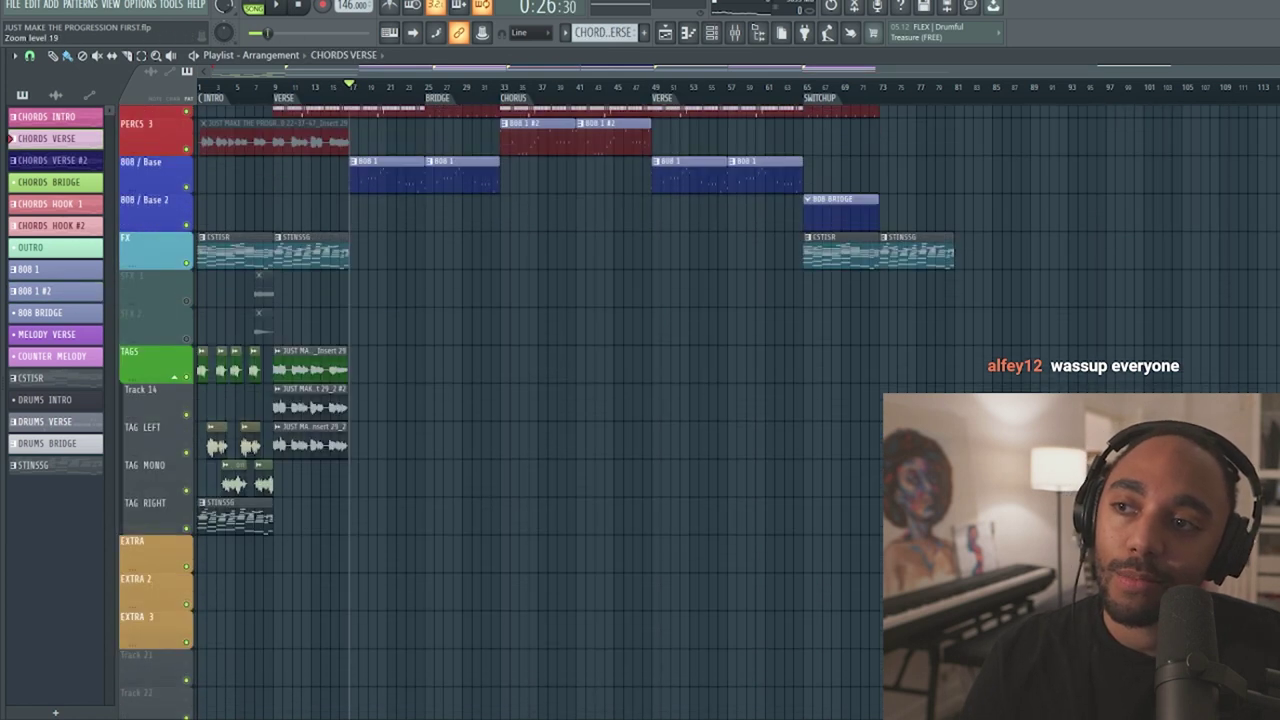
{"action": "scroll", "coordinate": [468, 434], "scroll_direction": "up", "scroll_amount": 5}
{"action": "left_click", "coordinate": [3, 465]}
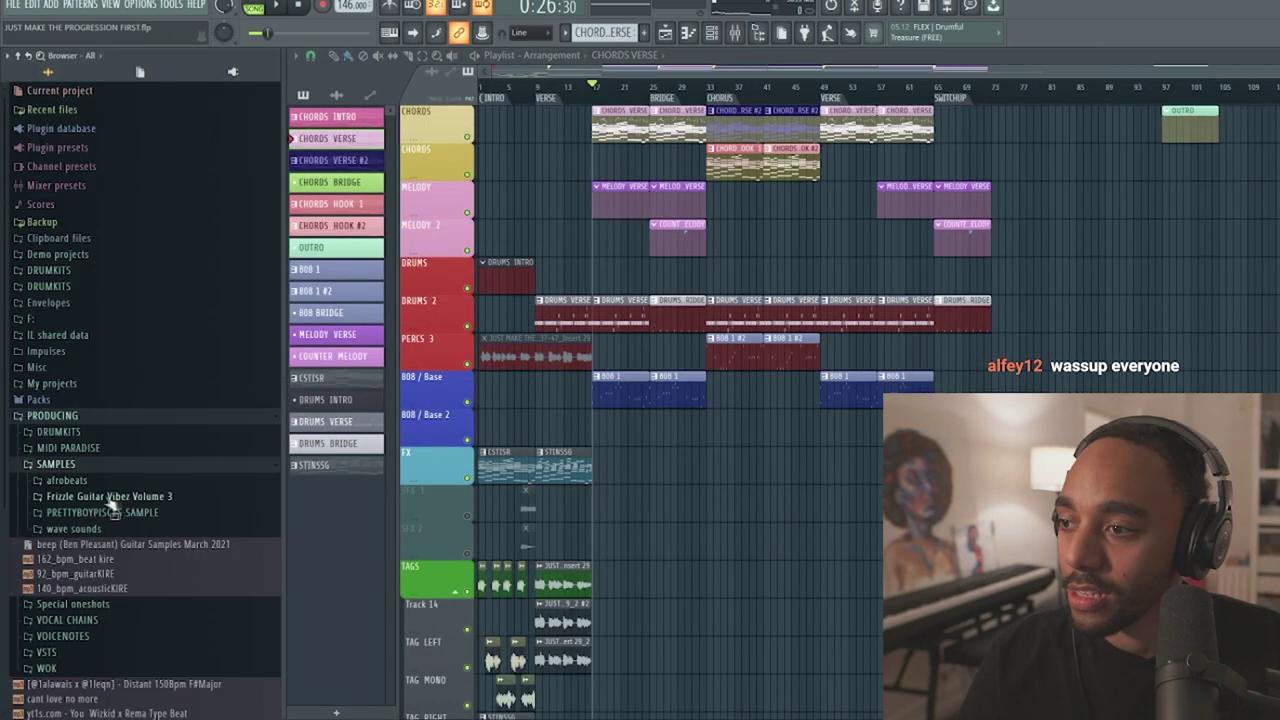
{"action": "left_click", "coordinate": [112, 488]}
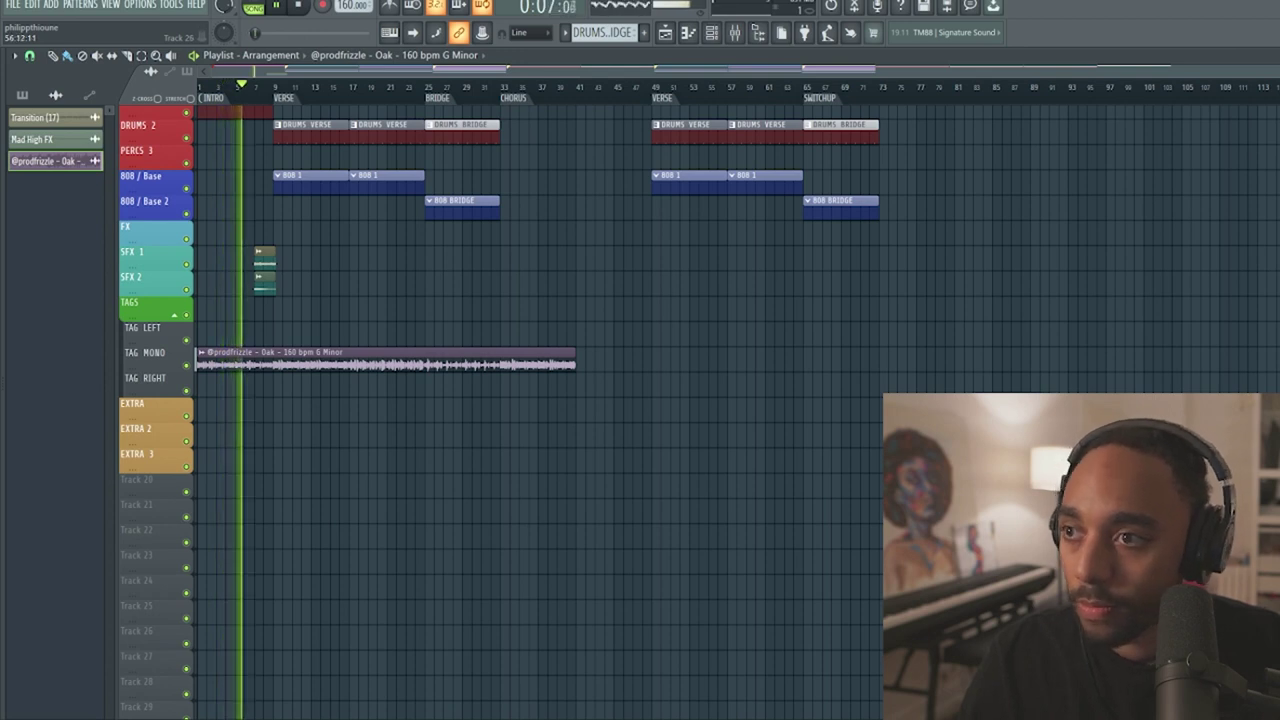
{"action": "double_click", "coordinate": [249, 352]}
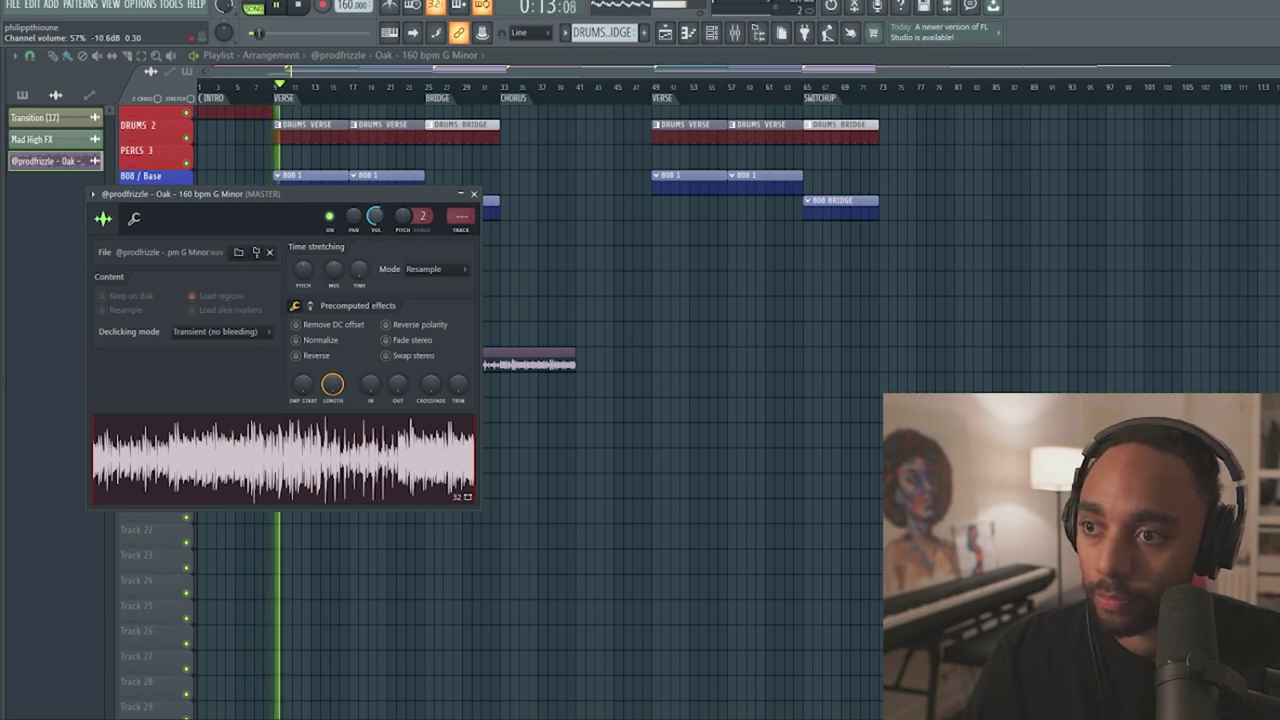
{"action": "key", "text": "Escape"}
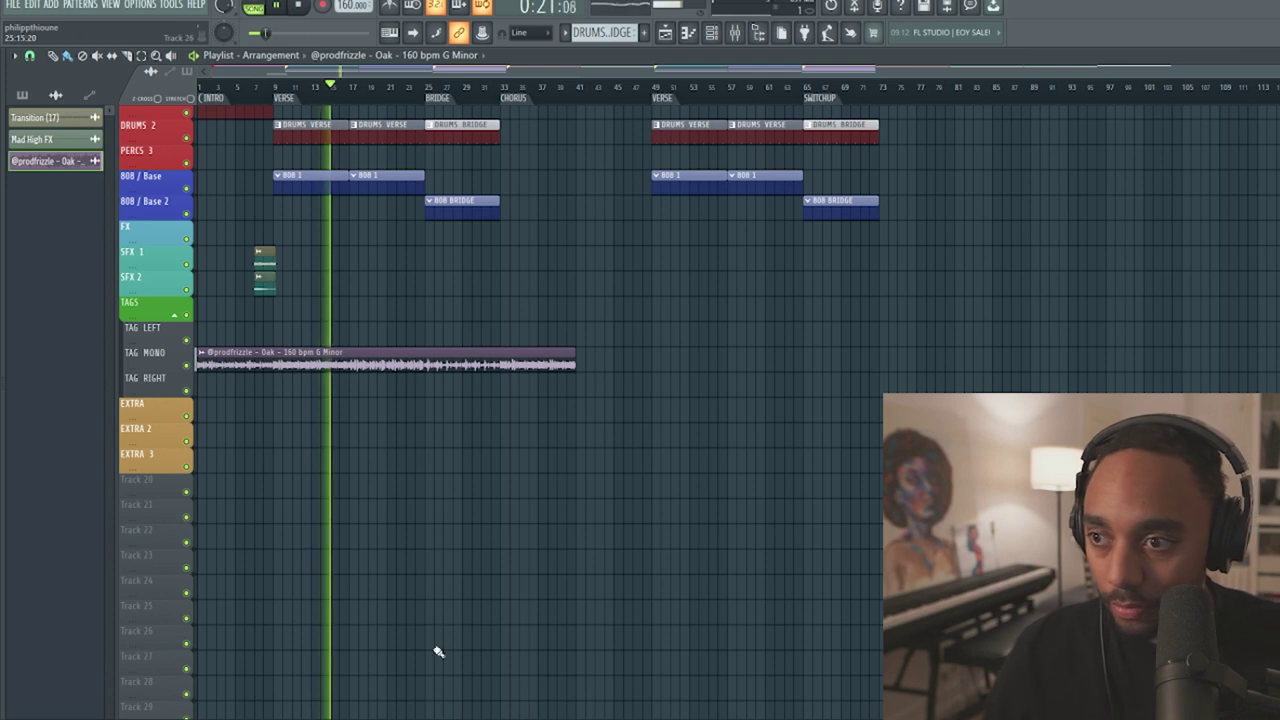
{"action": "double_click", "coordinate": [319, 366]}
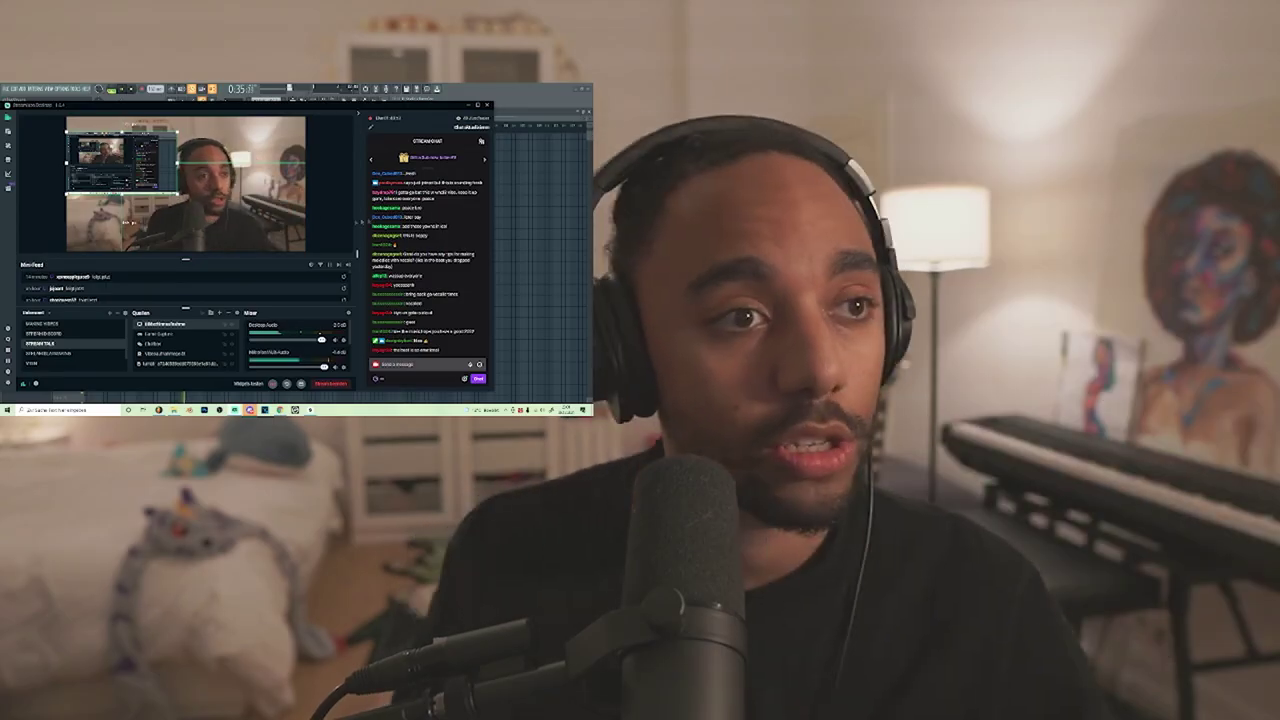
- Switch to Splice and filter the library sounds by key to G minor
{"action": "key", "text": "alt+Tab"}
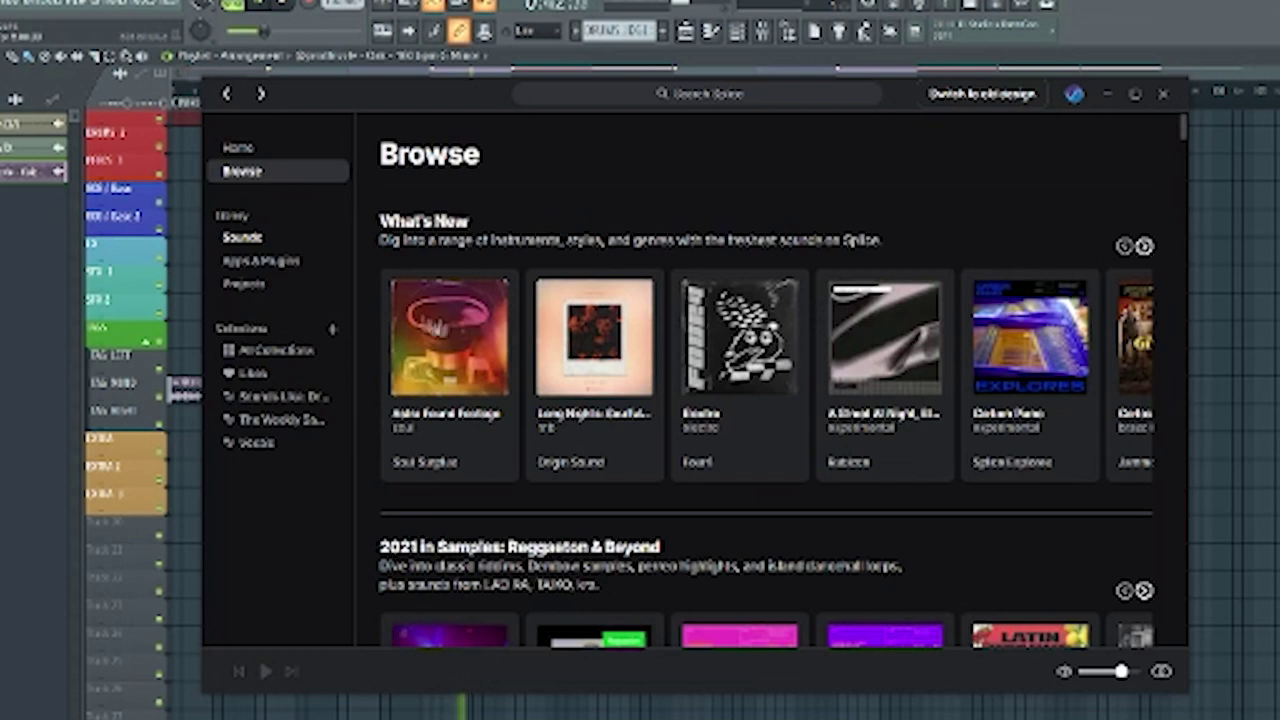
{"action": "left_click", "coordinate": [245, 238]}
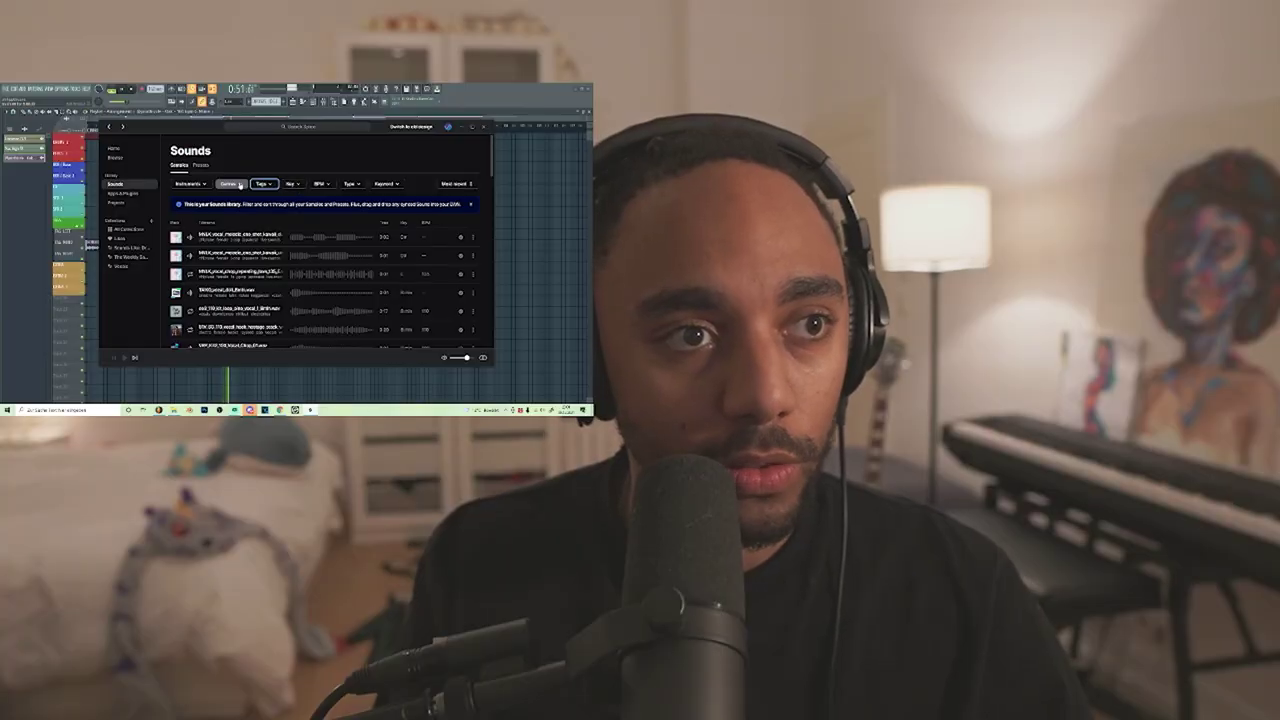
{"action": "left_click", "coordinate": [187, 184]}
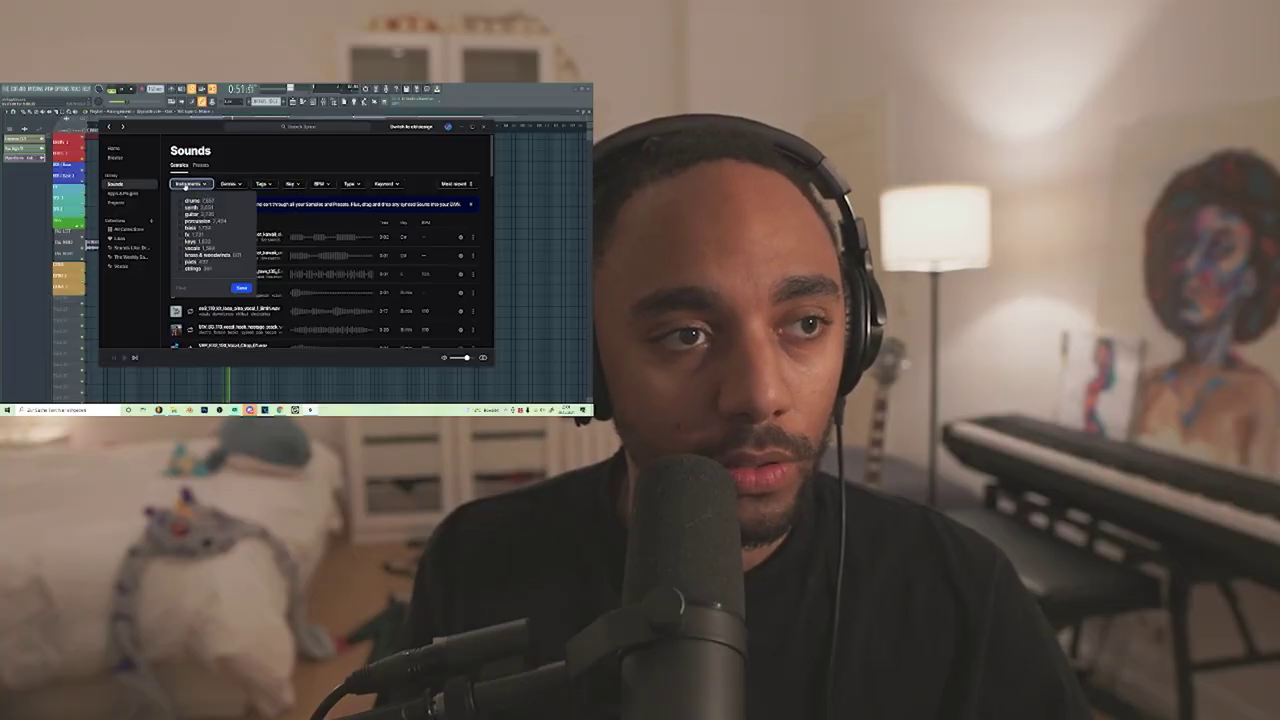
{"action": "left_click", "coordinate": [310, 161]}
{"action": "left_click", "coordinate": [299, 185]}
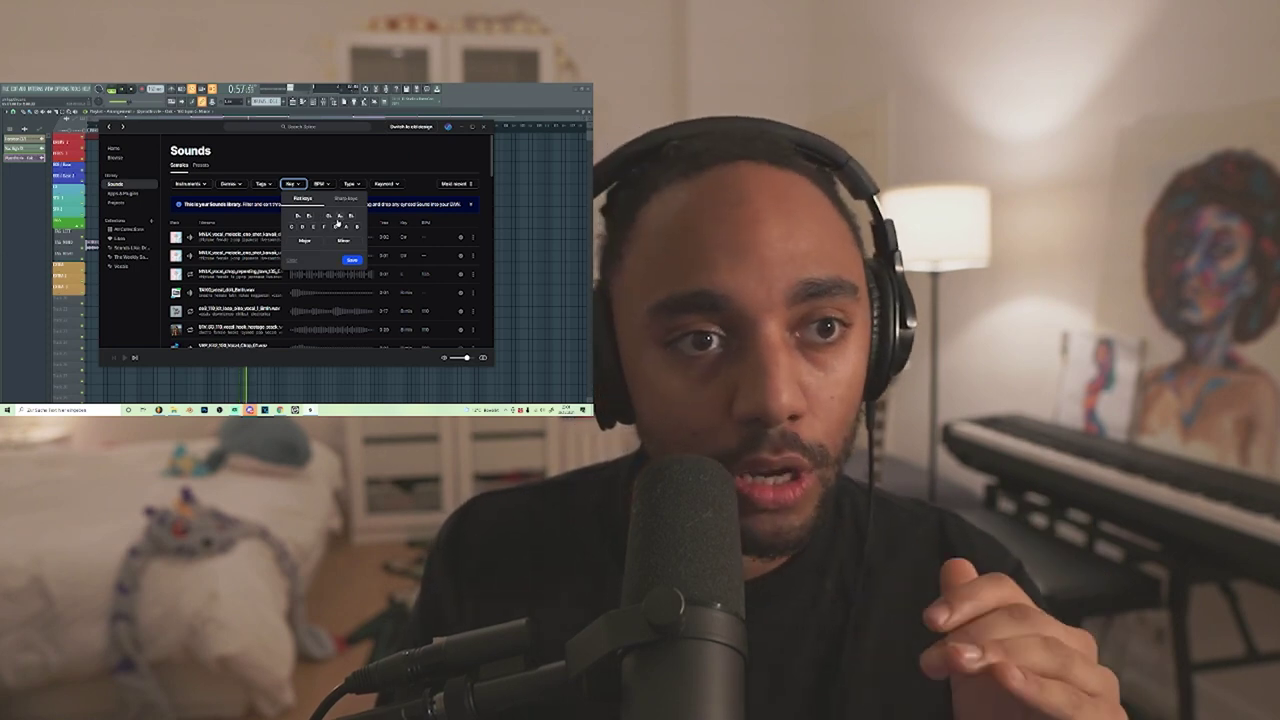
{"action": "left_click", "coordinate": [335, 226]}
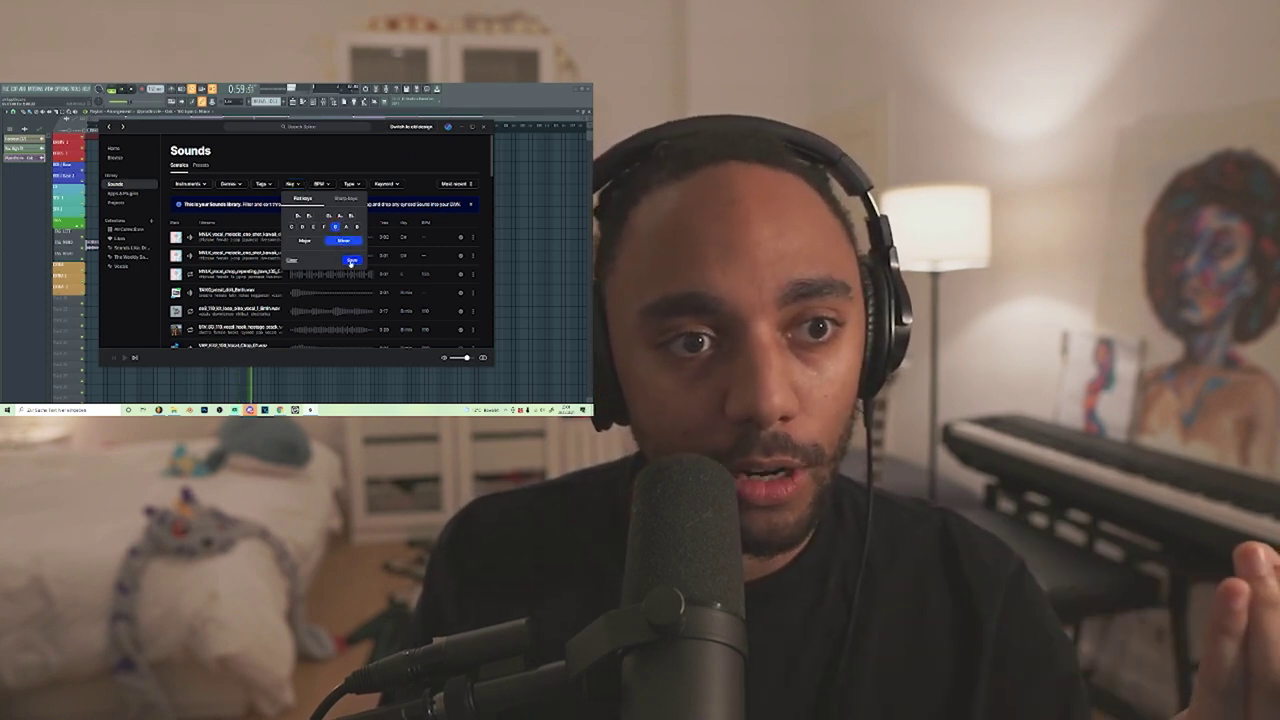
{"action": "left_click", "coordinate": [351, 261]}
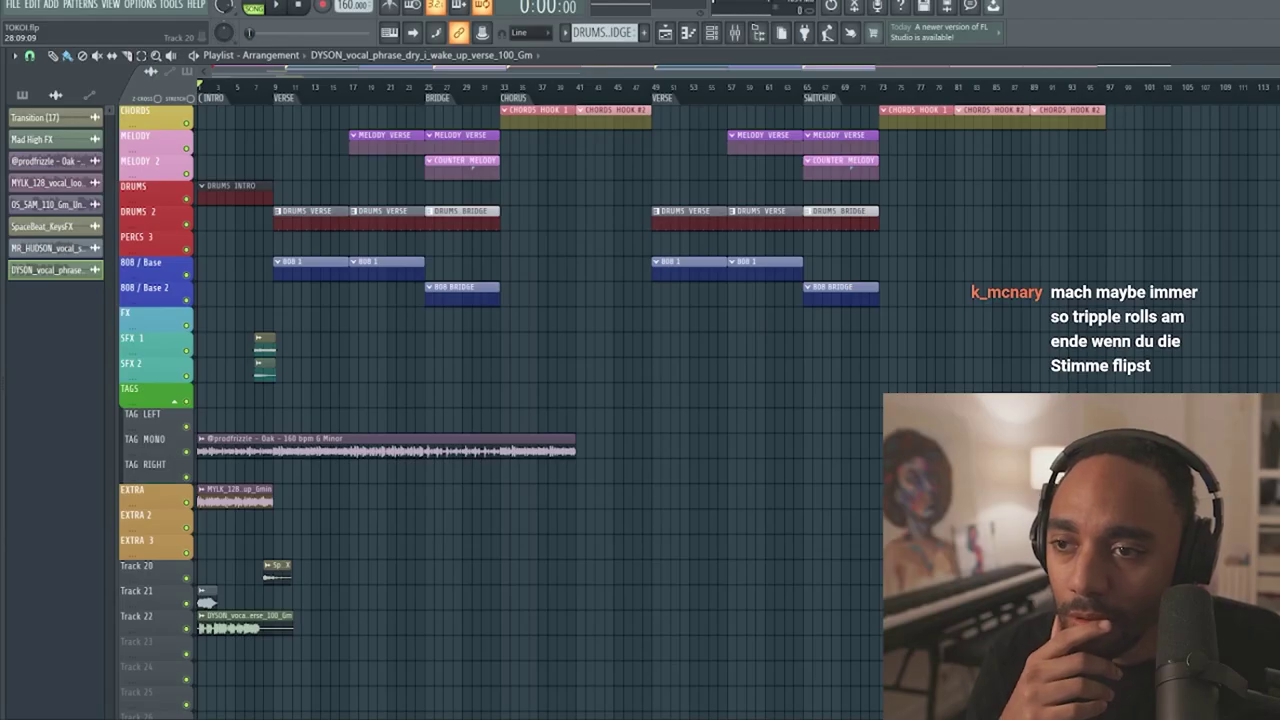
- Add the J_KROLL_bg_vocal_hi_warble_choir_144_Gmin sample to Track 24 at the start of the arrangement
{"action": "left_click_drag", "start_coordinate": [440, 710], "coordinate": [241, 633]}
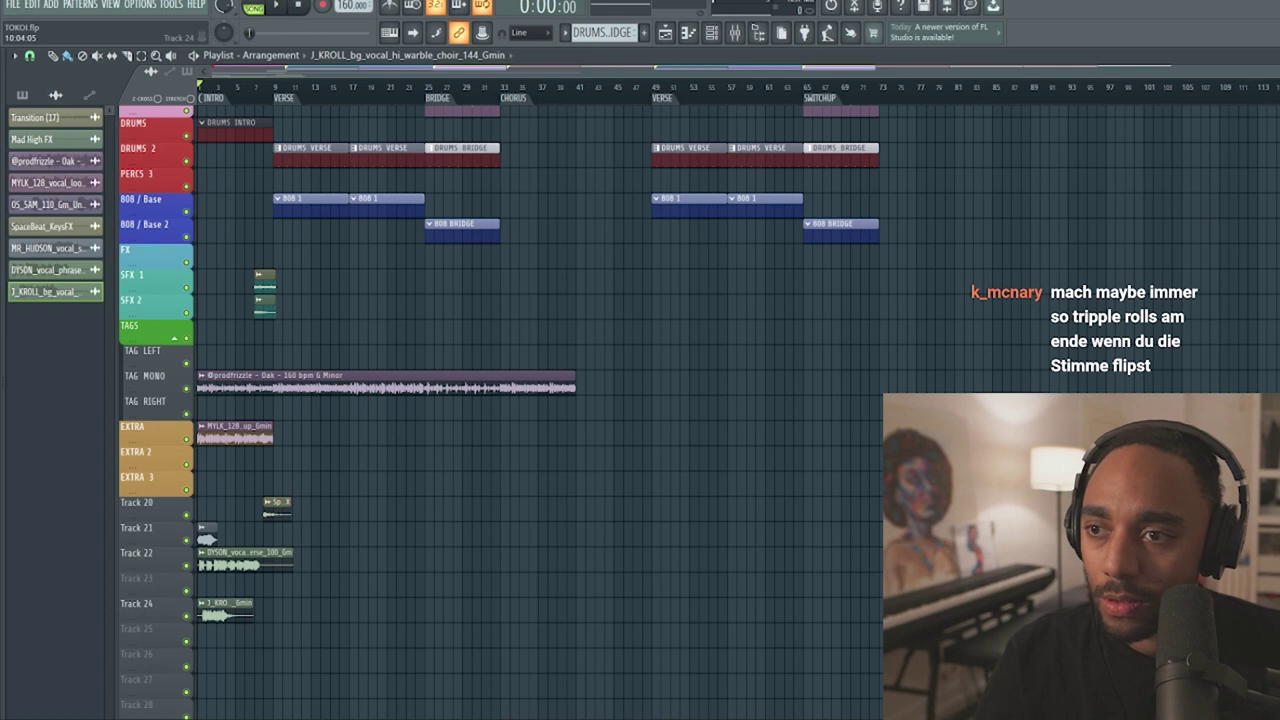
{"action": "scroll", "coordinate": [237, 640], "scroll_direction": "down", "scroll_amount": 3}
{"action": "left_click_drag", "start_coordinate": [210, 410], "coordinate": [210, 388]}
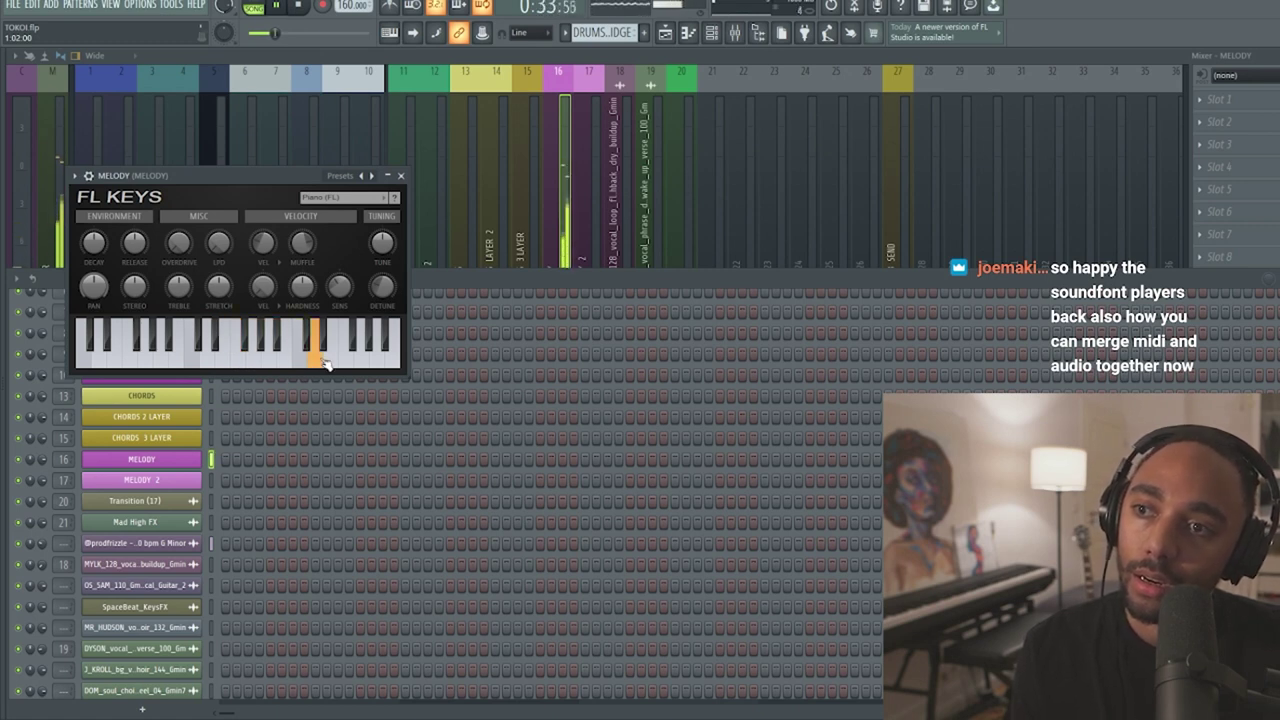
- Place the 91V_VHP_Fem_Vocal_Hook_100_Time_To_Shine_Clean_Cm clip on the EXTRA 3 track, aligned with the chorus start at bar 33
{"action": "left_click", "coordinate": [665, 33]}
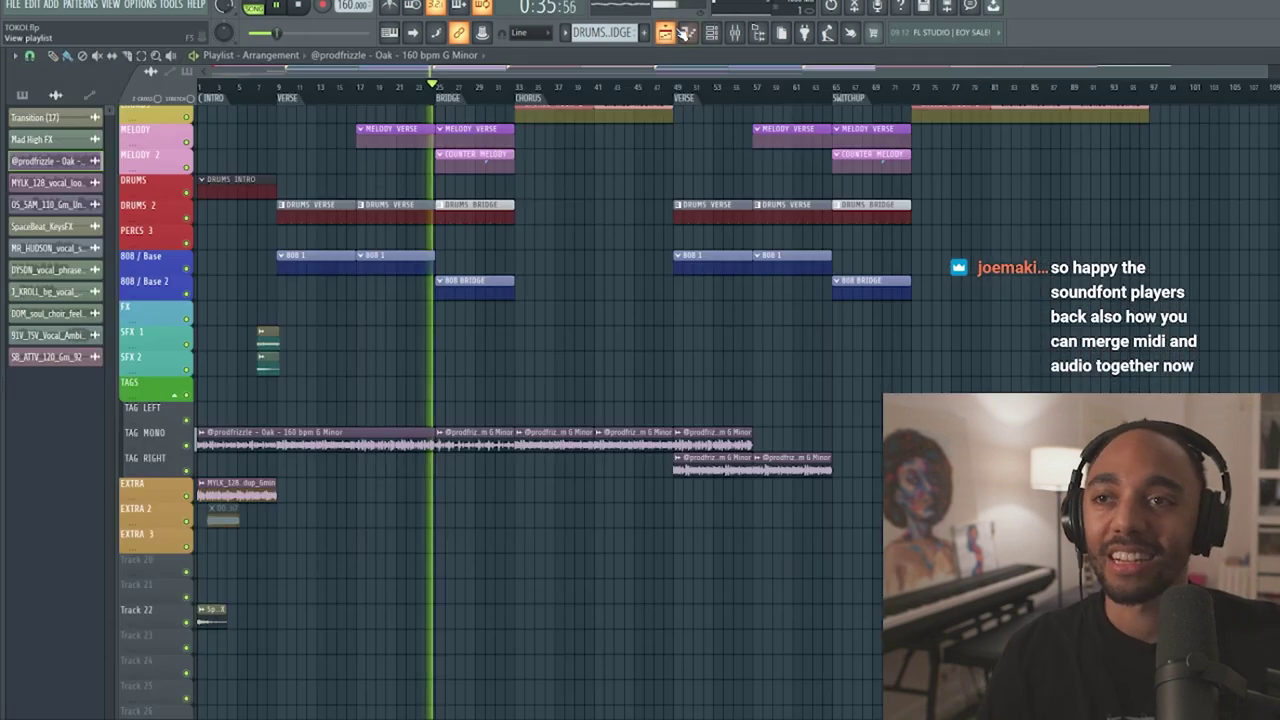
{"action": "scroll", "coordinate": [380, 425], "scroll_direction": "up", "scroll_amount": 3}
{"action": "left_click_drag", "start_coordinate": [424, 386], "coordinate": [460, 389]}
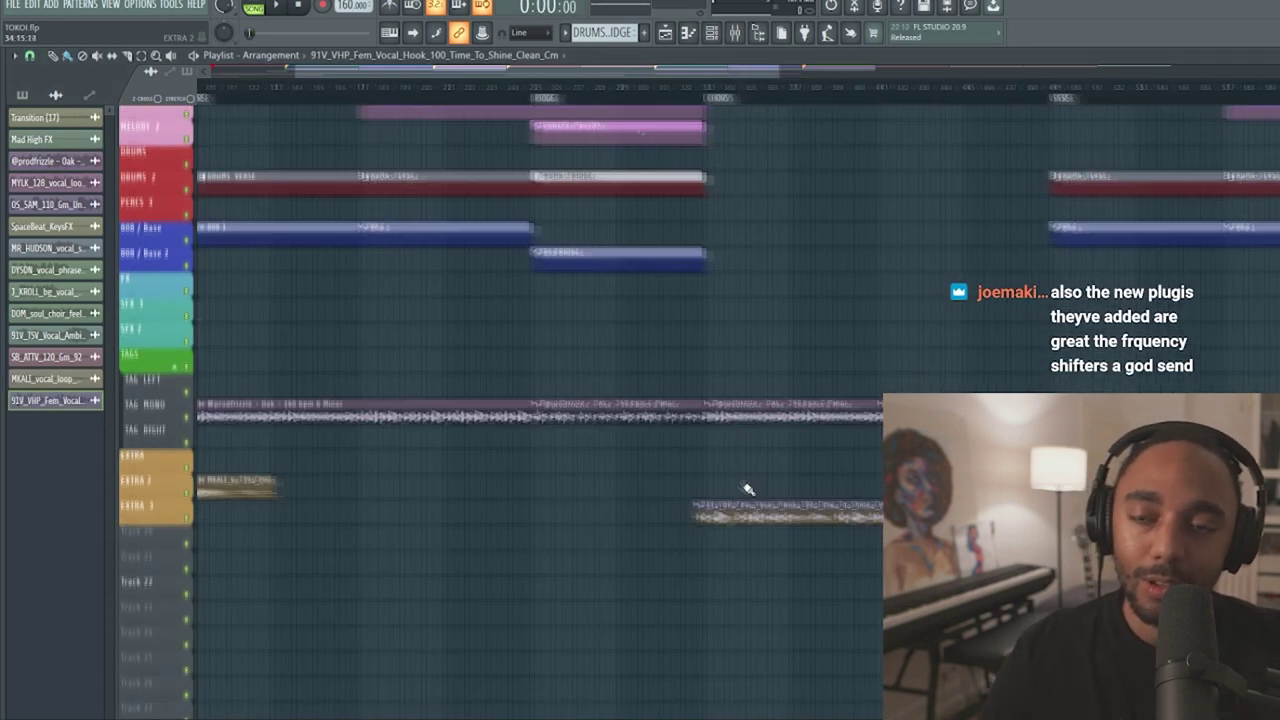
{"action": "left_click_drag", "start_coordinate": [749, 491], "coordinate": [676, 515]}
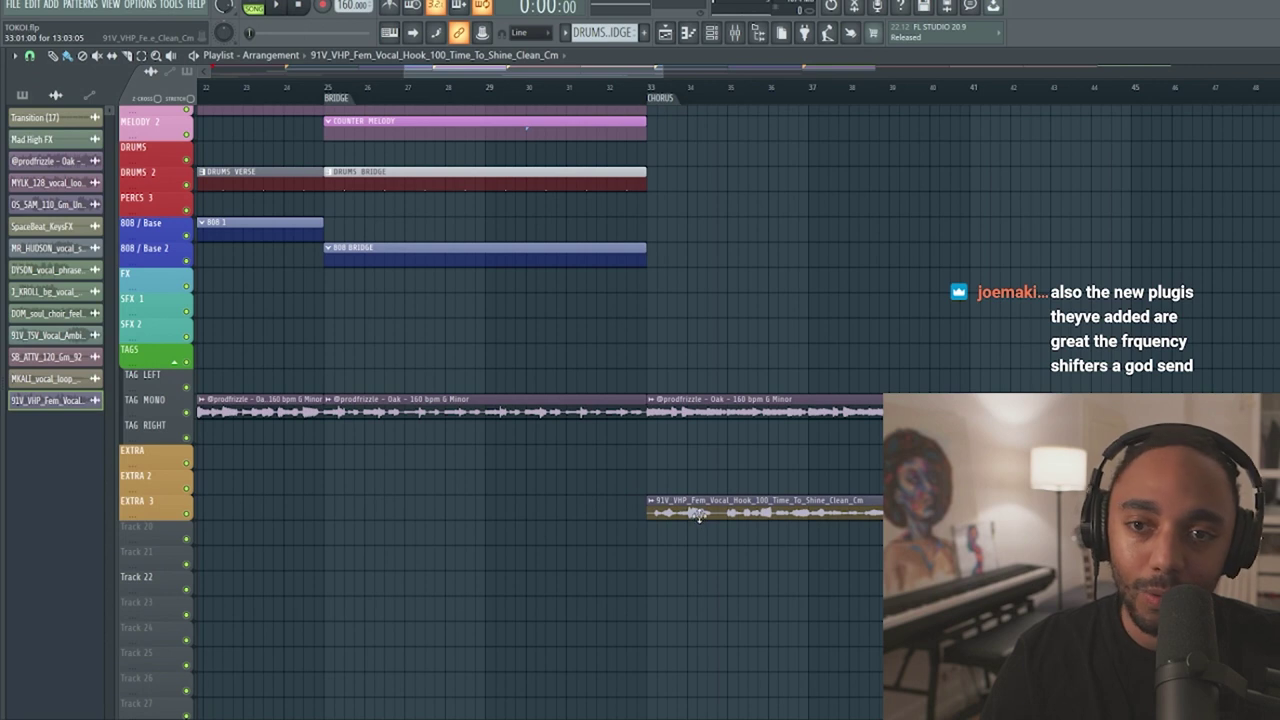
- Band-pass the chorus vocal hook with the high-pass and low-pass bands of Fruity parametric EQ 2, low-pass at about 974 Hz
{"action": "double_click", "coordinate": [699, 513]}
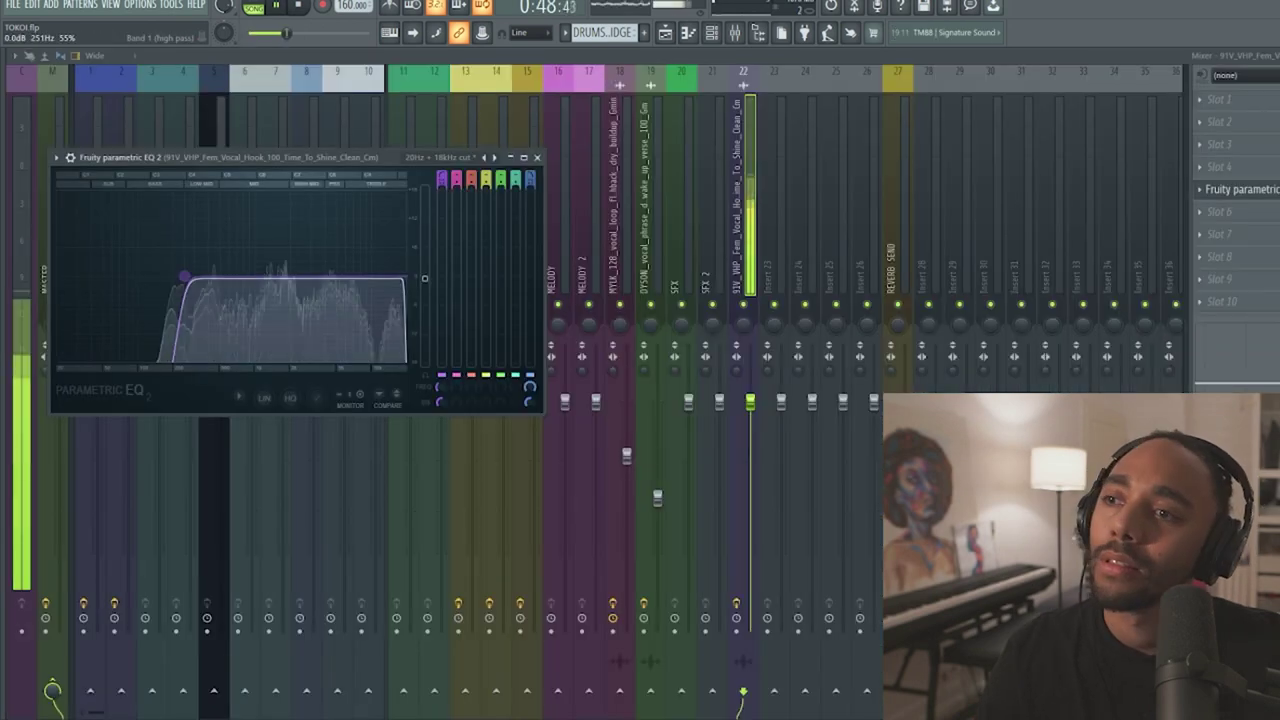
{"action": "left_click_drag", "start_coordinate": [188, 276], "coordinate": [248, 278]}
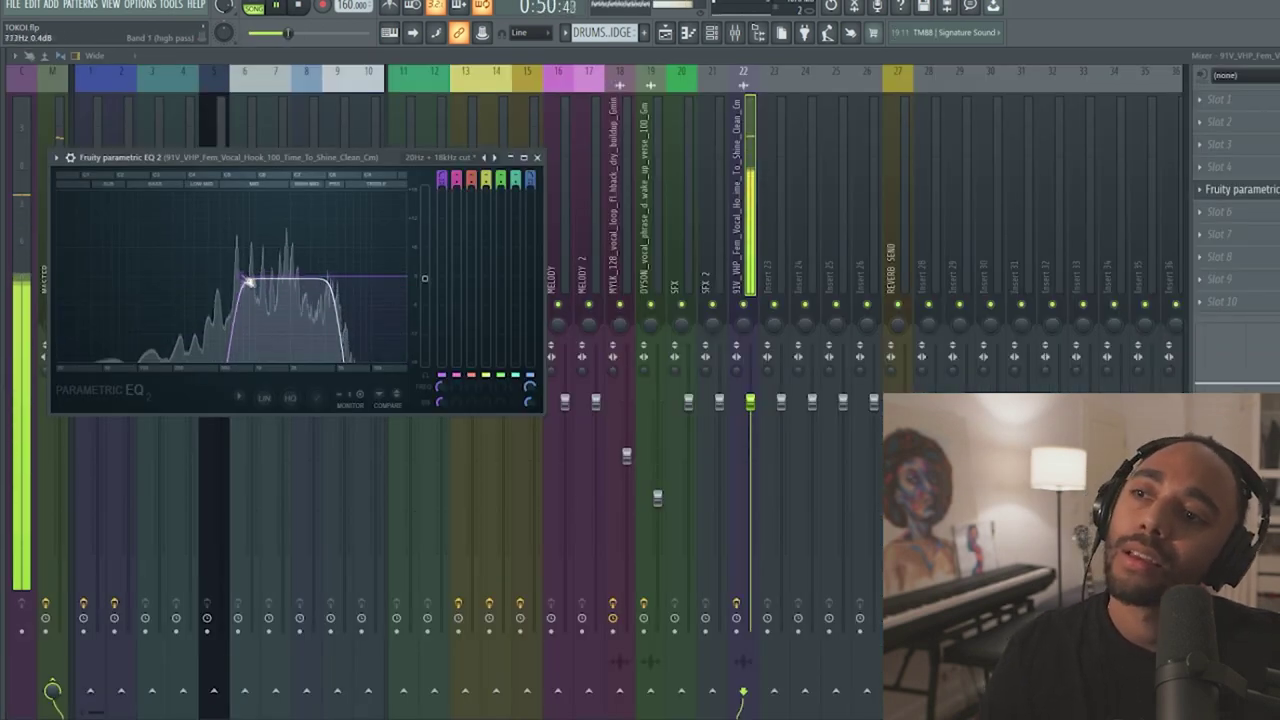
{"action": "left_click_drag", "start_coordinate": [328, 276], "coordinate": [279, 276]}
{"action": "mouse_move", "coordinate": [248, 277]}
{"action": "left_mouse_down"}
{"action": "mouse_move", "coordinate": [152, 276]}
{"action": "mouse_move", "coordinate": [260, 276]}
{"action": "left_mouse_up"}
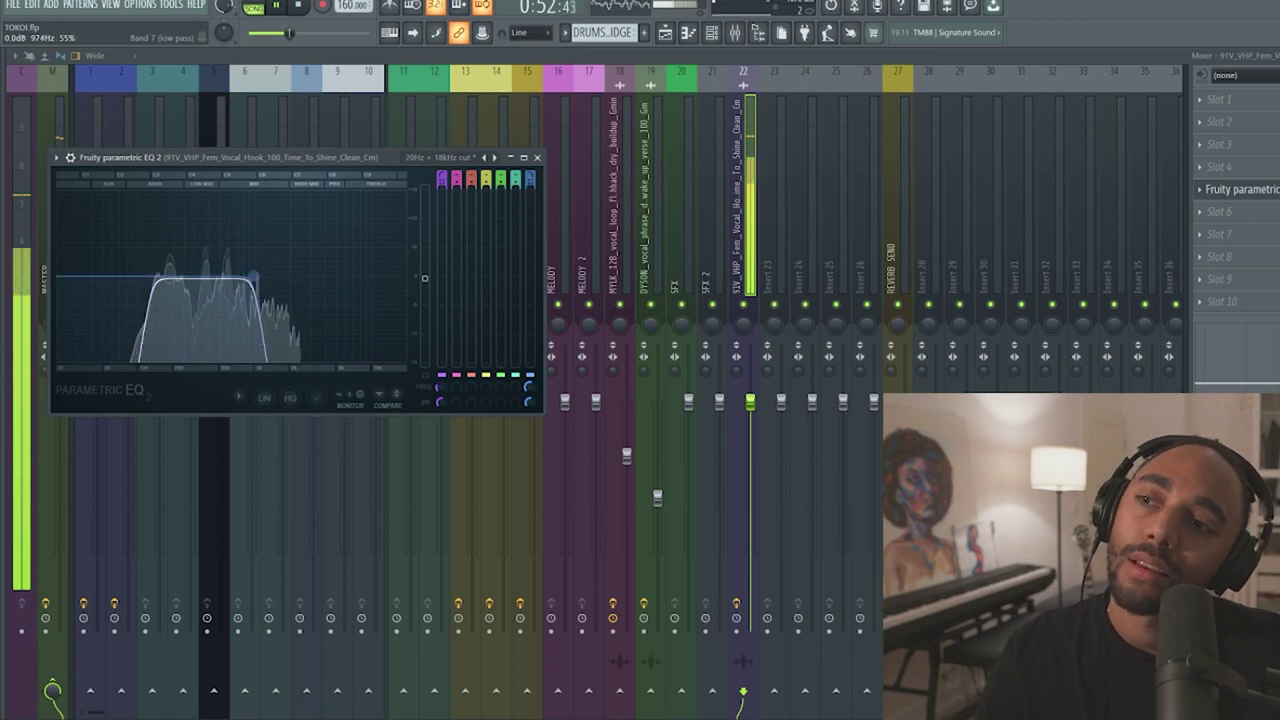
- Add Fruity Reeverb 2 to slot 7 of the vocal hook's mixer track
{"action": "scroll", "coordinate": [260, 276], "scroll_direction": "up", "scroll_amount": 5}
{"action": "left_click", "coordinate": [1201, 234]}
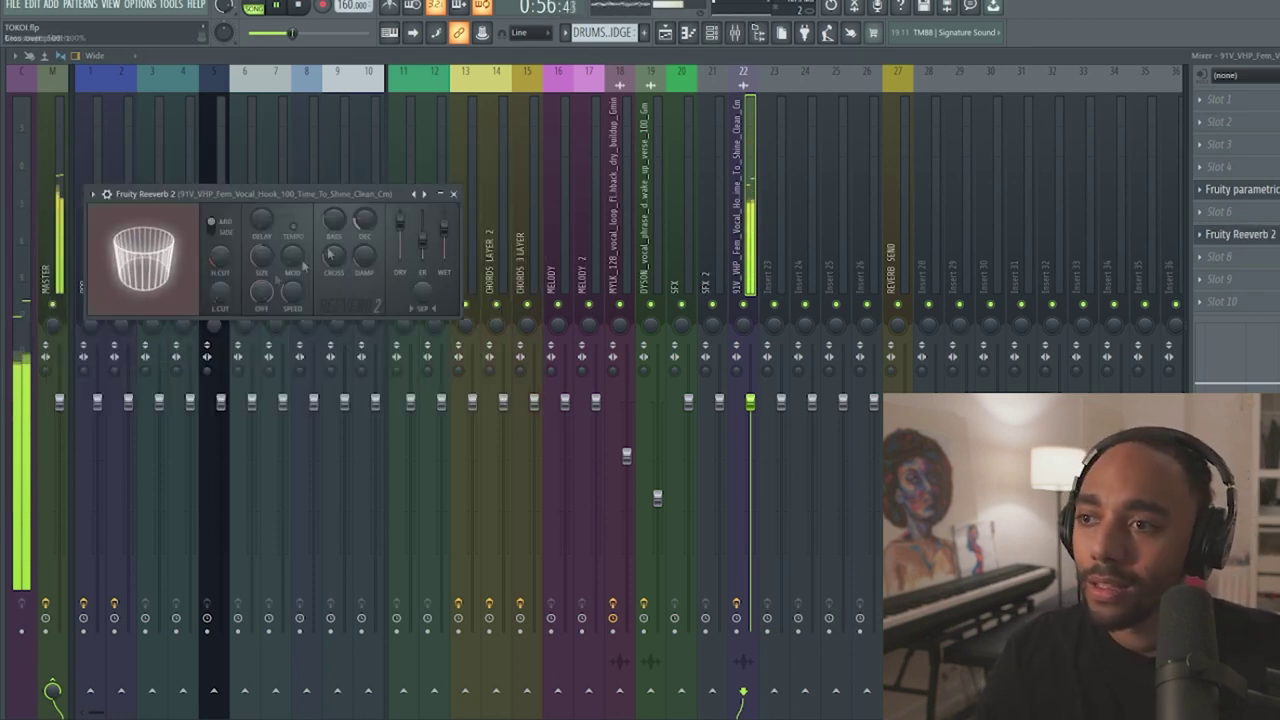
{"action": "left_click", "coordinate": [1238, 245]}
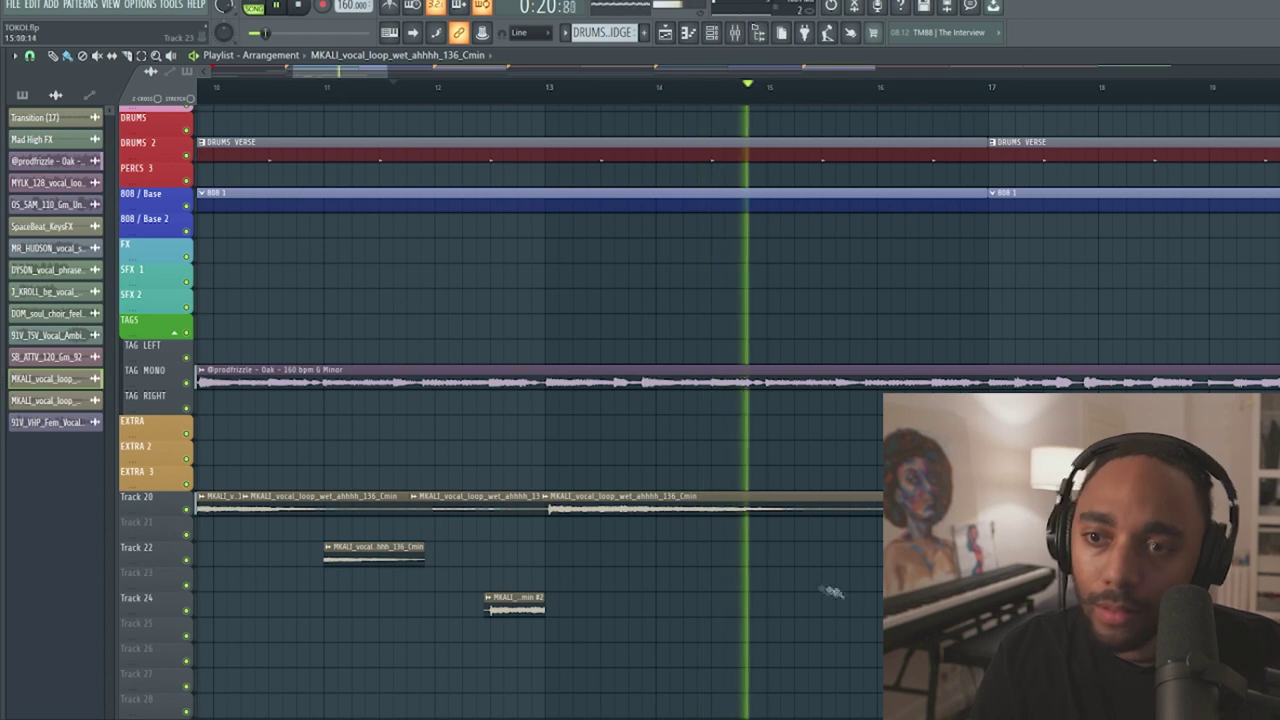
- Slice the MKALI_vocal_loop_wet_ahhhh_136_Cmin clip on Track 20 just after bar 15
{"action": "key", "text": "c"}
{"action": "left_click", "coordinate": [800, 511]}
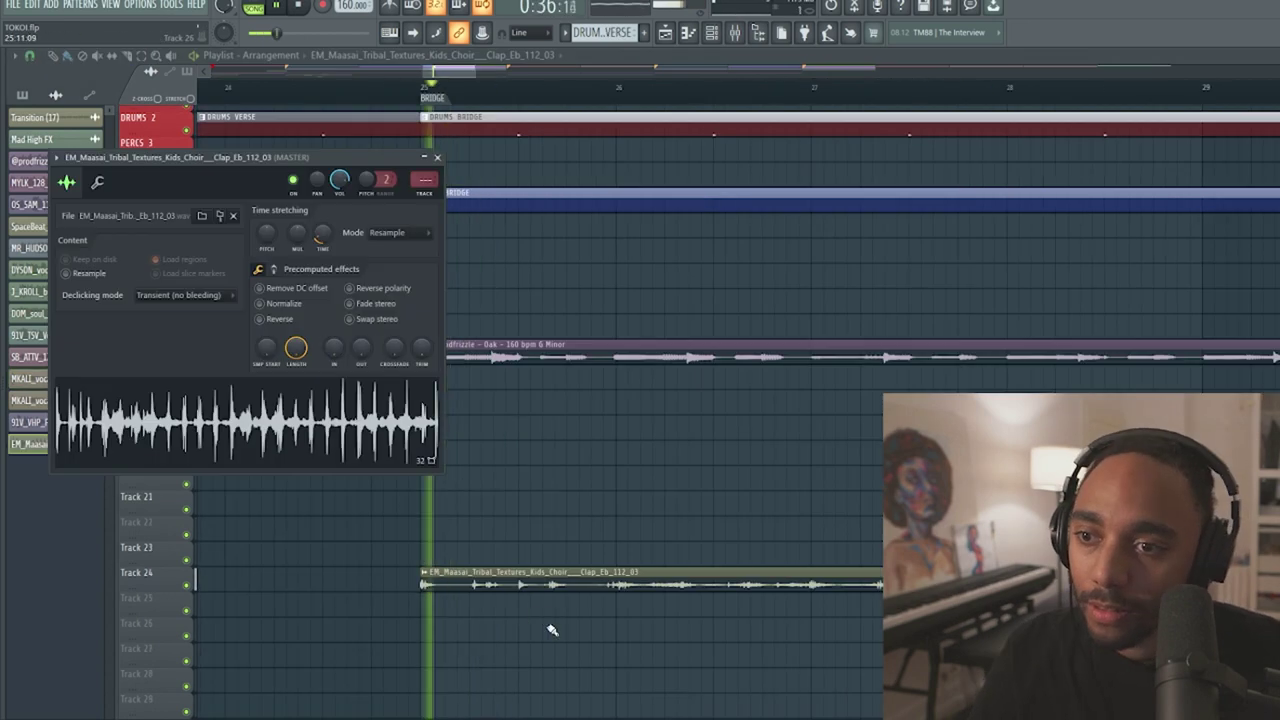
- Set the EM_Maasai_Tribal_Textures_Kids_Choir___Clap_Eb_112_03 sample's stretch mode to Auto and its volume to 52%, and audition it in the intro
{"action": "double_click", "coordinate": [514, 577]}
{"action": "left_click", "coordinate": [268, 232]}
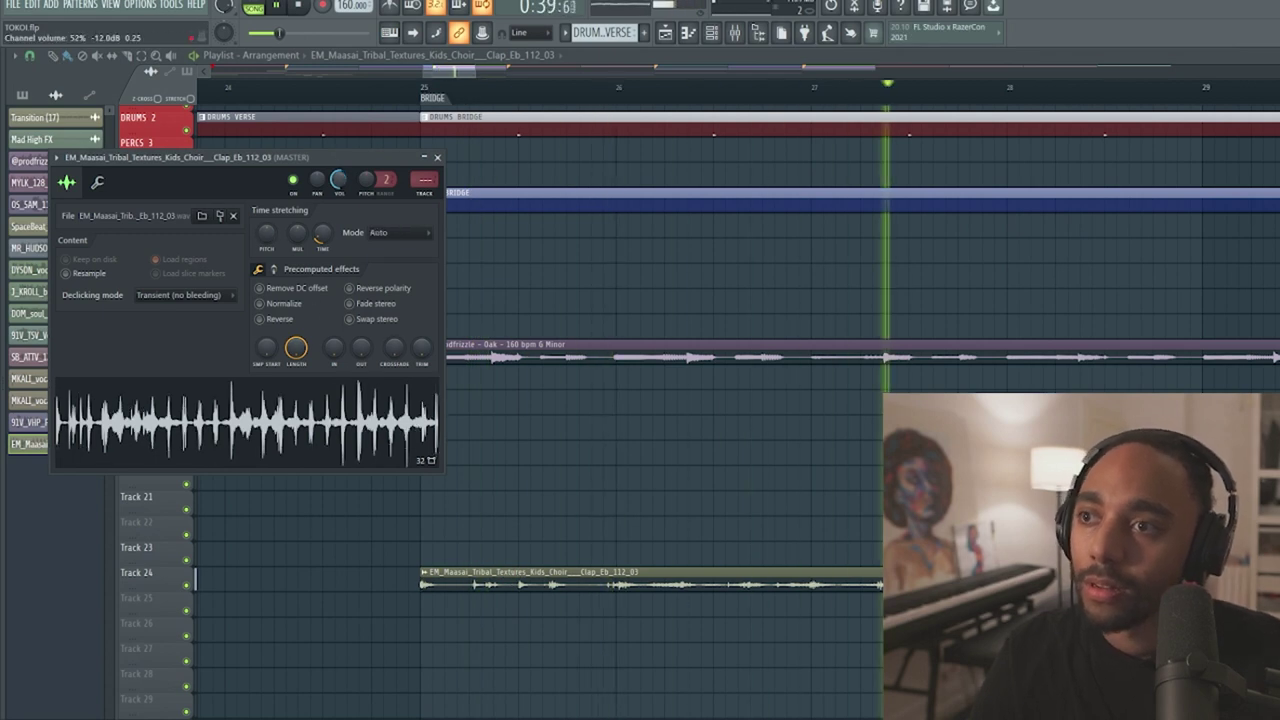
{"action": "scroll", "coordinate": [620, 530], "scroll_direction": "down", "scroll_amount": 5}
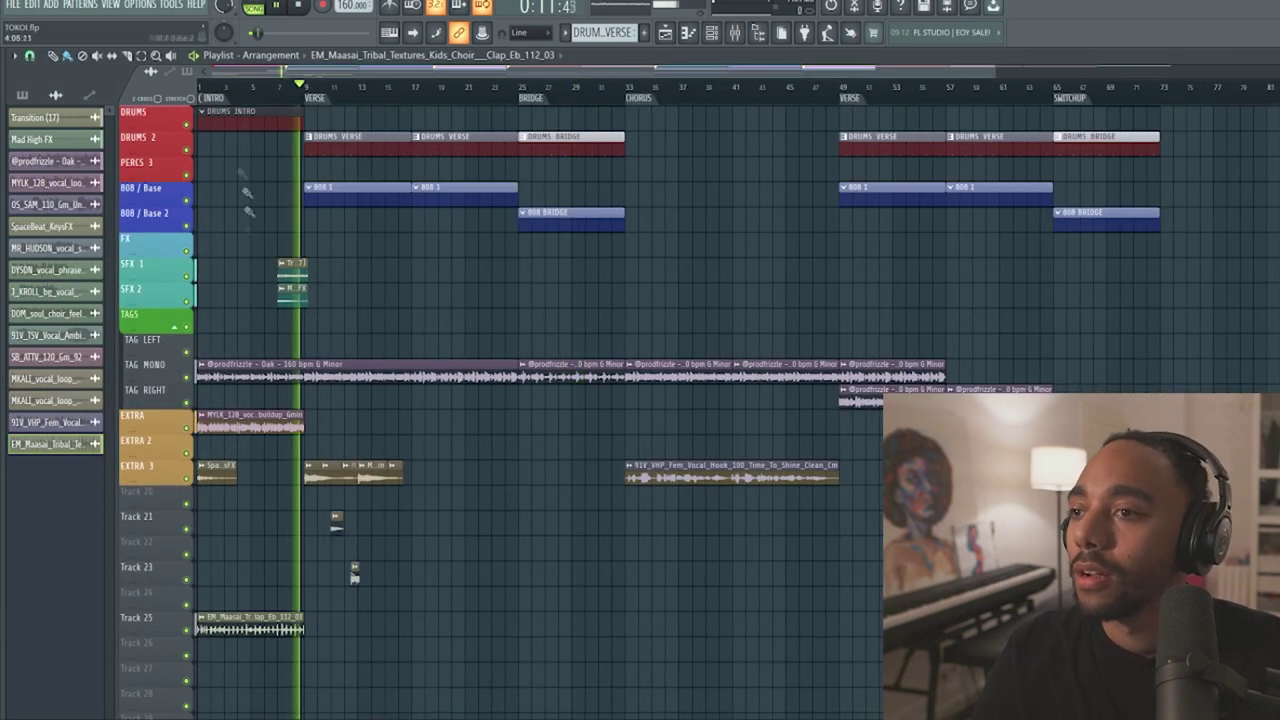
{"action": "key", "text": "space"}
{"action": "scroll", "coordinate": [248, 335], "scroll_direction": "up", "scroll_amount": 4}
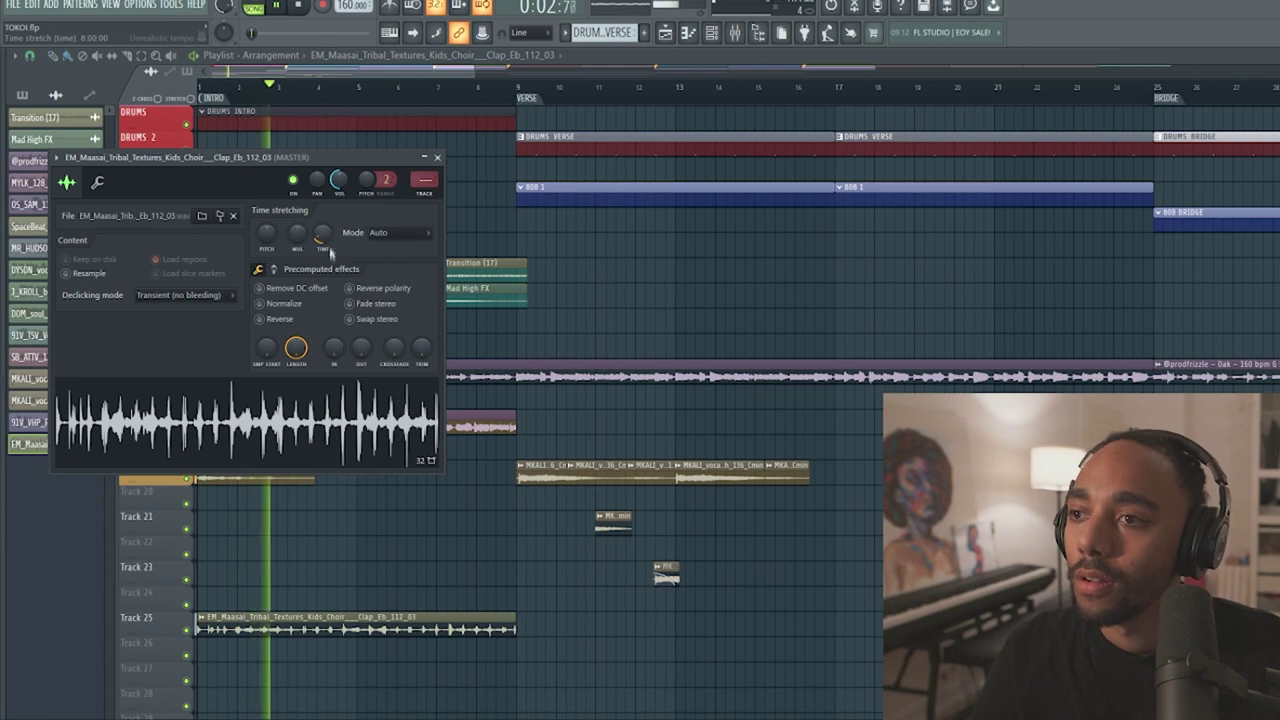
- Shift the EM_Maasai clap clip on Track 25 slightly to fit the intro's timing and play it back
{"action": "scroll", "coordinate": [406, 566], "scroll_direction": "up", "scroll_amount": 5}
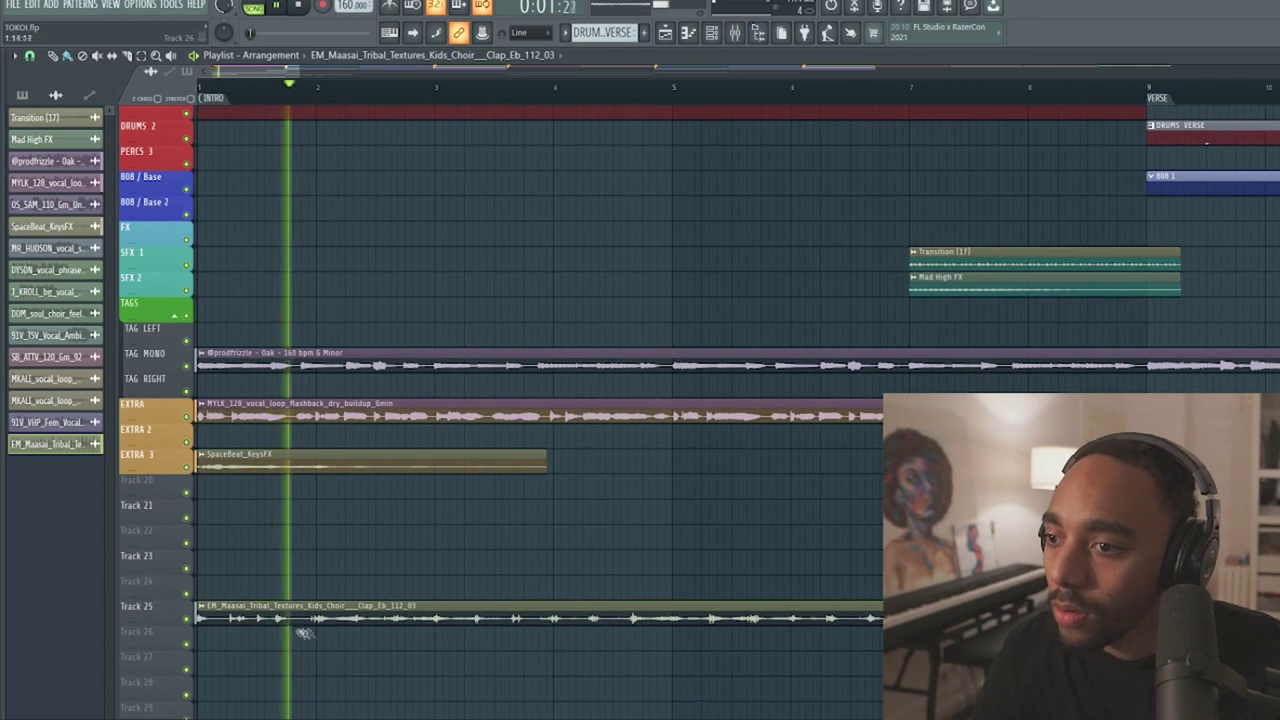
{"action": "left_click_drag", "start_coordinate": [280, 620], "coordinate": [308, 617]}
{"action": "key", "text": "space"}
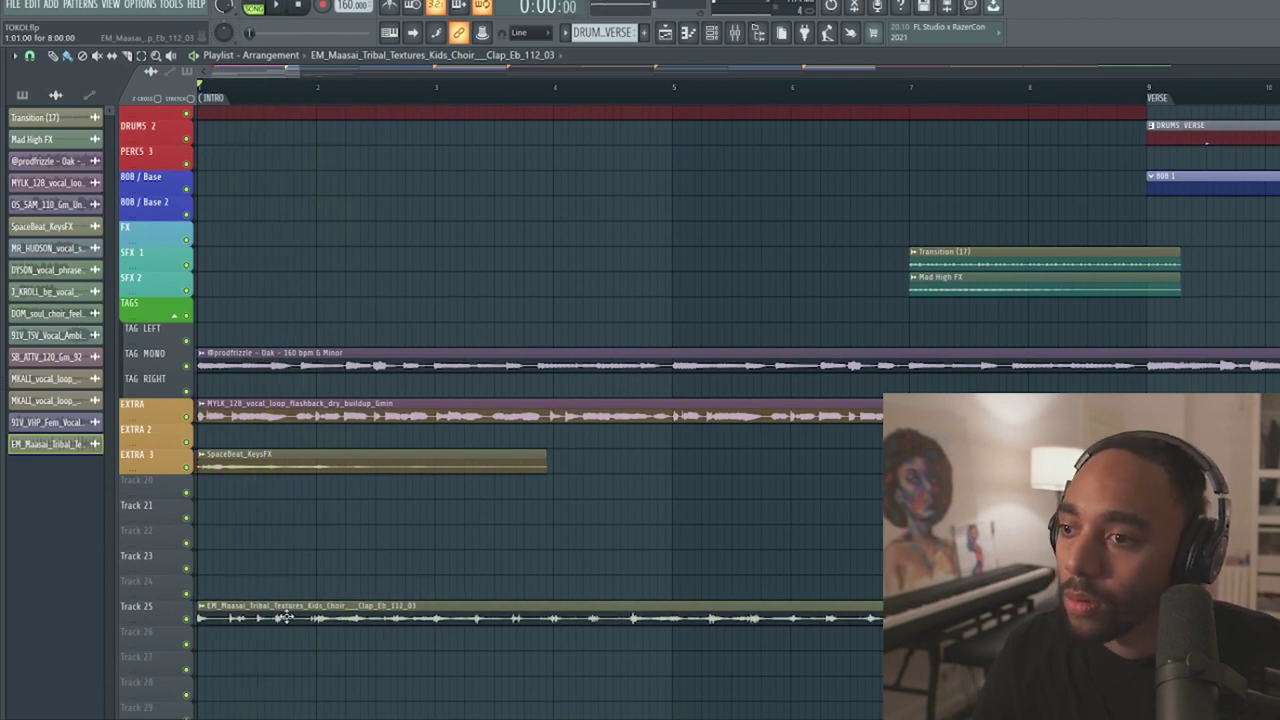
{"action": "key", "text": "space"}
{"action": "scroll", "coordinate": [198, 672], "scroll_direction": "up", "scroll_amount": 1}
{"action": "scroll", "coordinate": [198, 672], "scroll_direction": "up", "scroll_amount": 3}
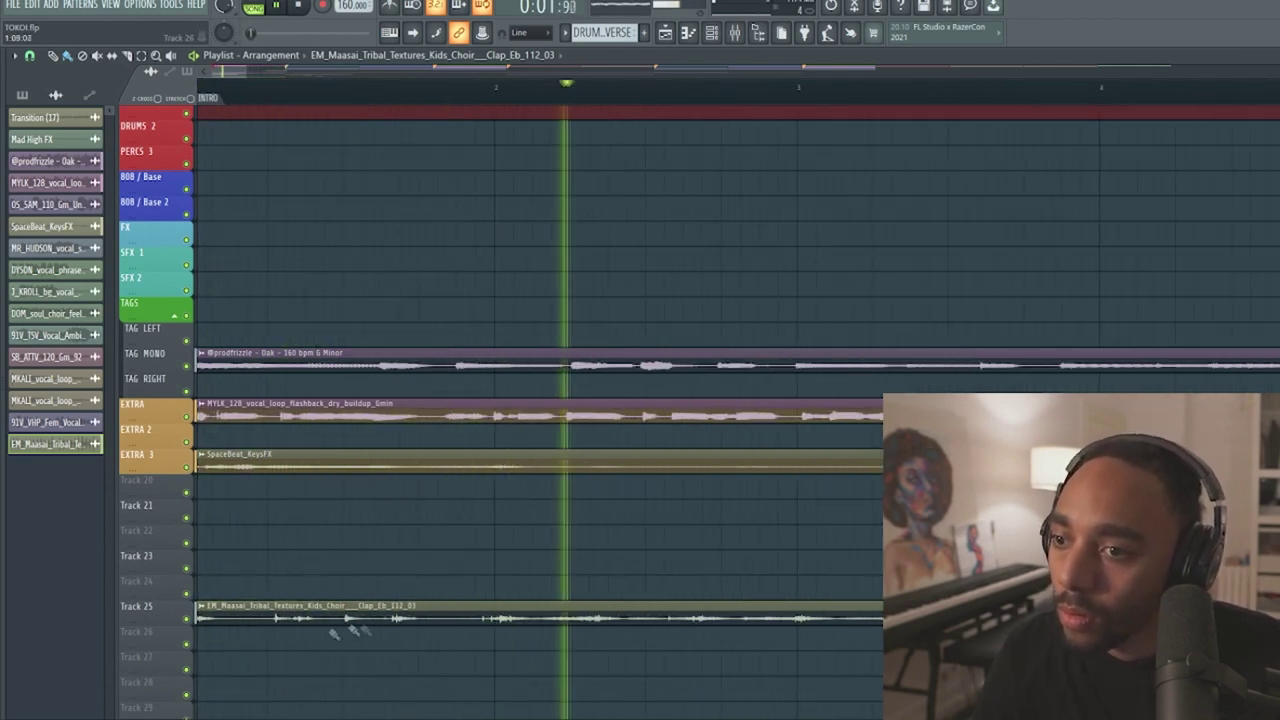
- Route the EM_Maasai clap channel to a free mixer track and show the mixer
{"action": "double_click", "coordinate": [364, 607]}
{"action": "key", "text": "space"}
{"action": "key", "text": "space"}
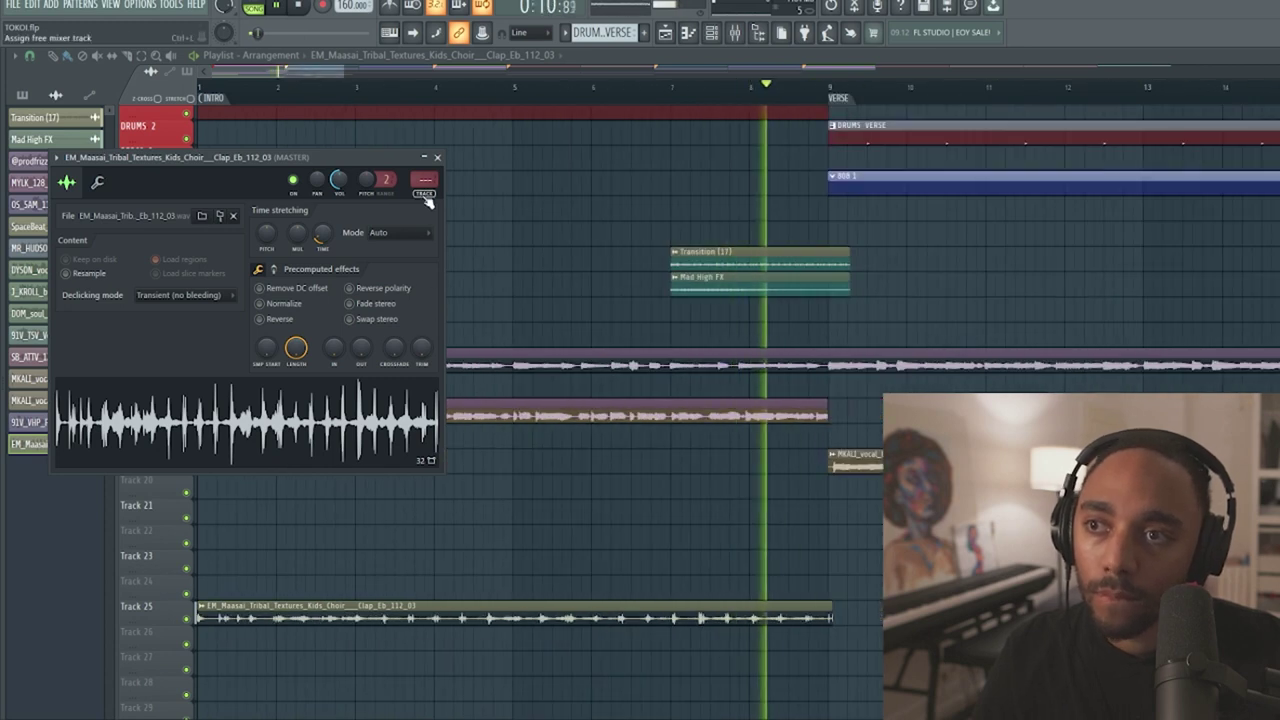
{"action": "key", "text": "F9"}
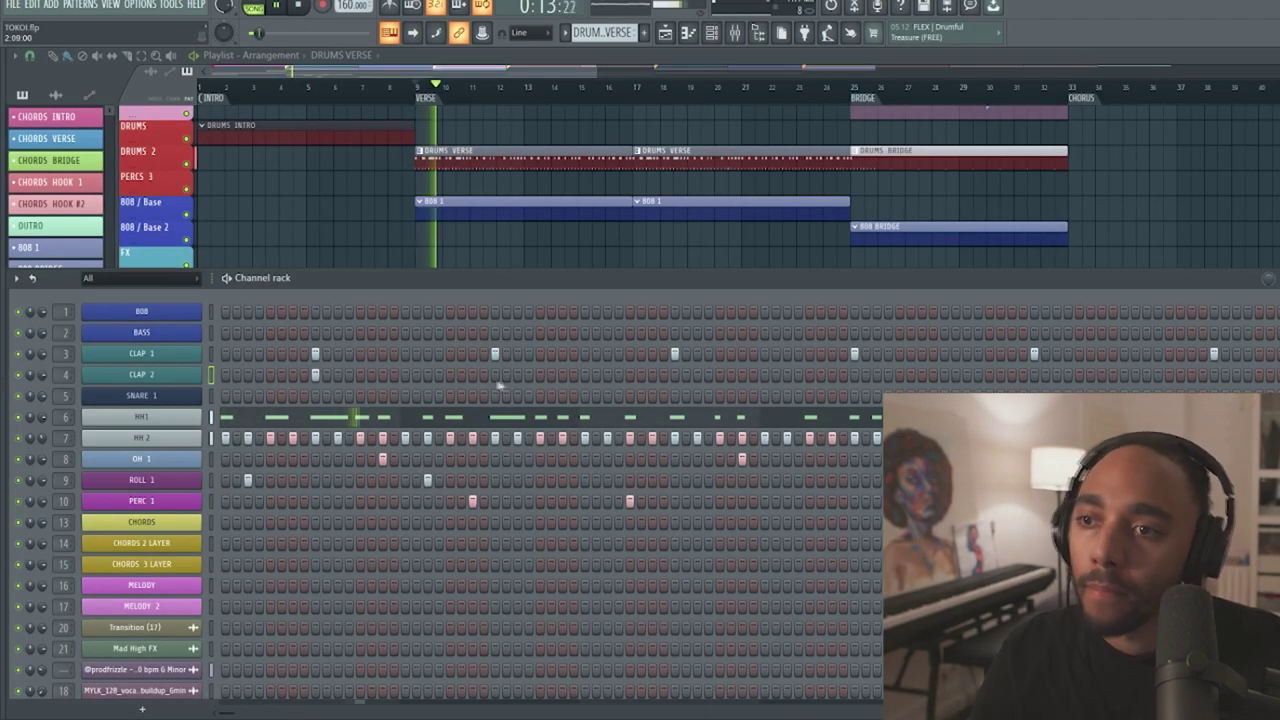
- Add CLAP 2 hits at steps 25 and 41 of DRUMS VERSE to double CLAP 1, and briefly check the HH1 notes
{"action": "left_click", "coordinate": [494, 374]}
{"action": "left_click", "coordinate": [674, 374]}
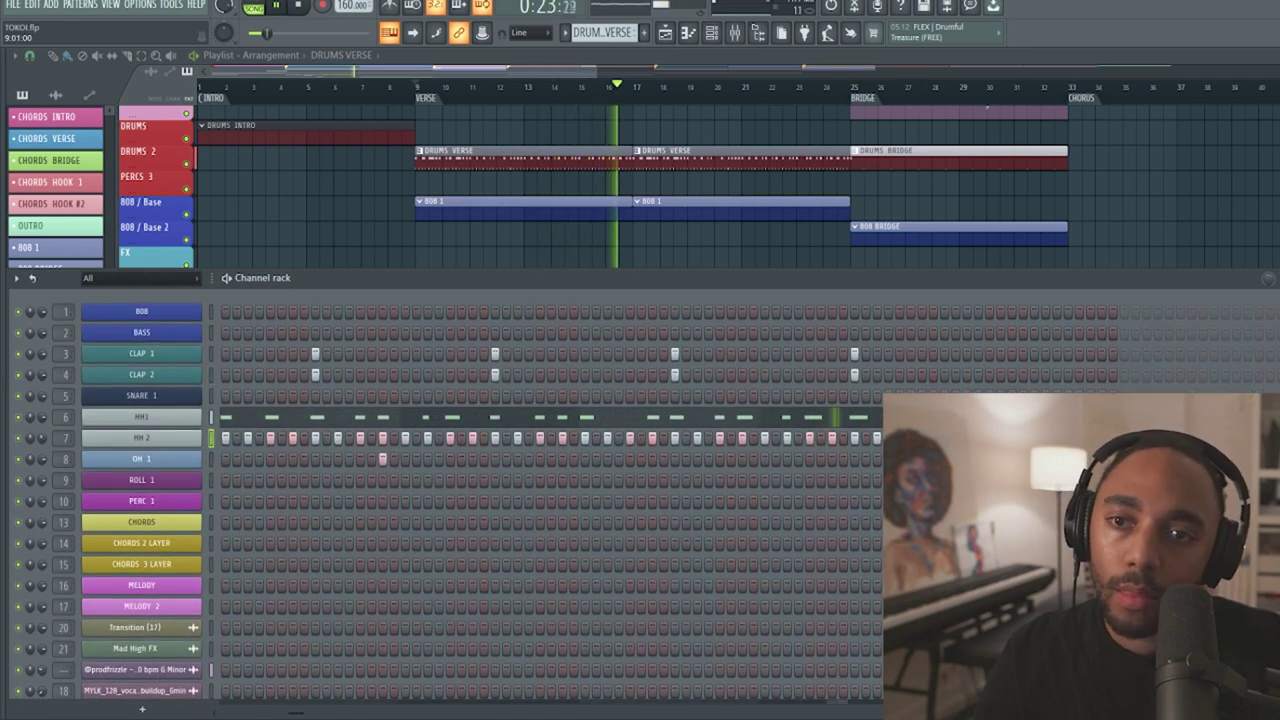
{"action": "left_click", "coordinate": [240, 417]}
{"action": "key", "text": "Escape"}
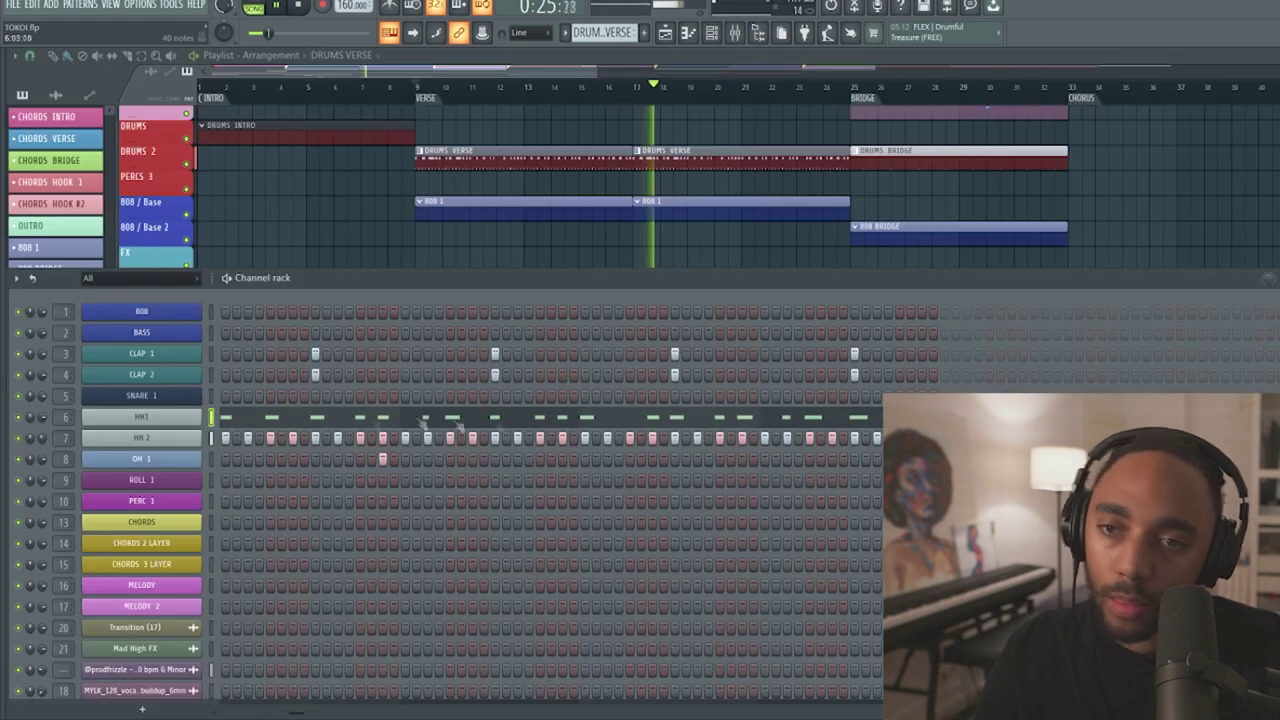
- Move the first PERC 1 hit in DRUMS VERSE from step 23 to step 21
{"action": "left_click_drag", "start_coordinate": [441, 520], "coordinate": [458, 476]}
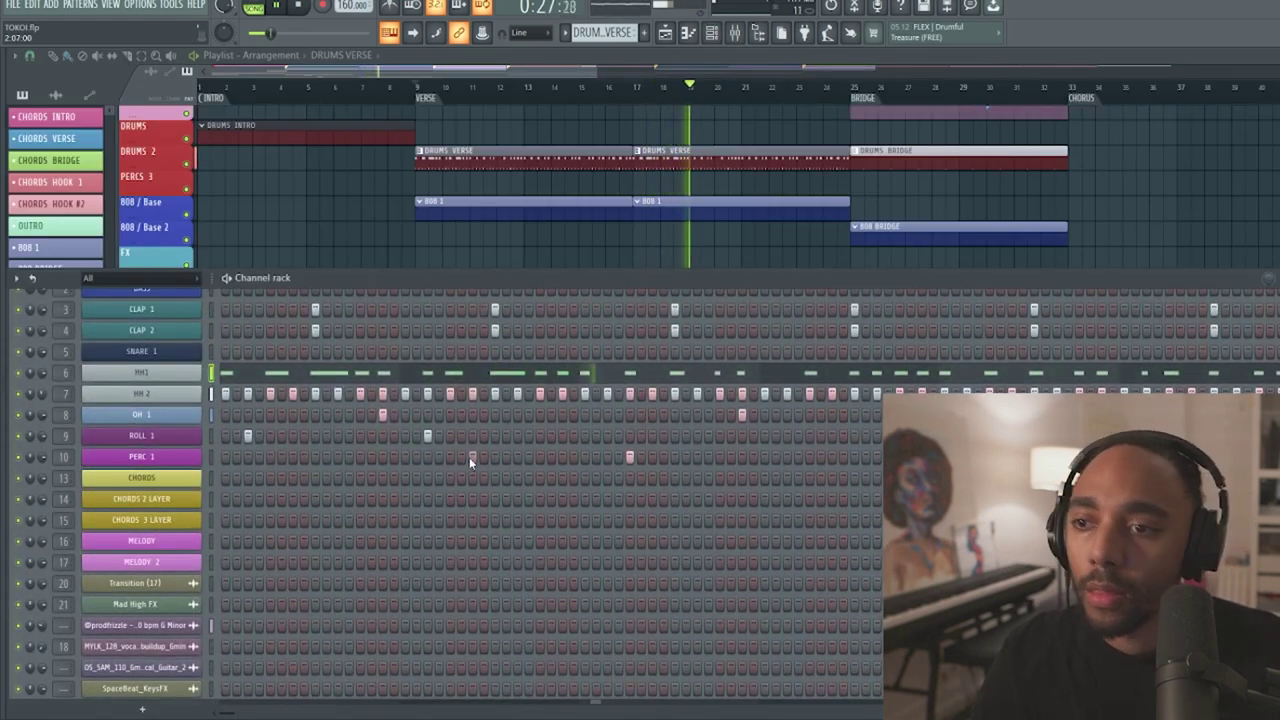
{"action": "left_click", "coordinate": [452, 458]}
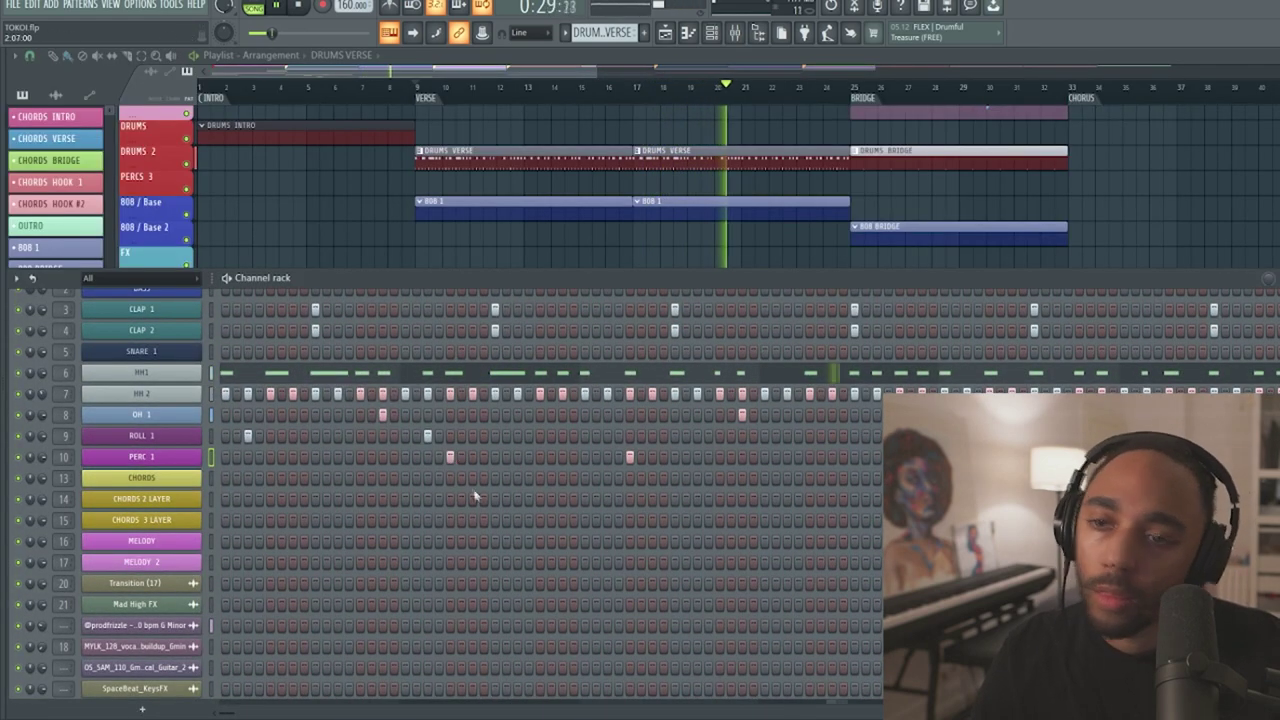
{"action": "scroll", "coordinate": [737, 523], "scroll_direction": "up", "scroll_amount": 2}
- Add the Kick "reach !" sample from the Eros 2020 Drumkit and cut it by 4 dB at 120 Hz with Fruity parametric EQ 2
{"action": "key", "text": "alt+F8"}
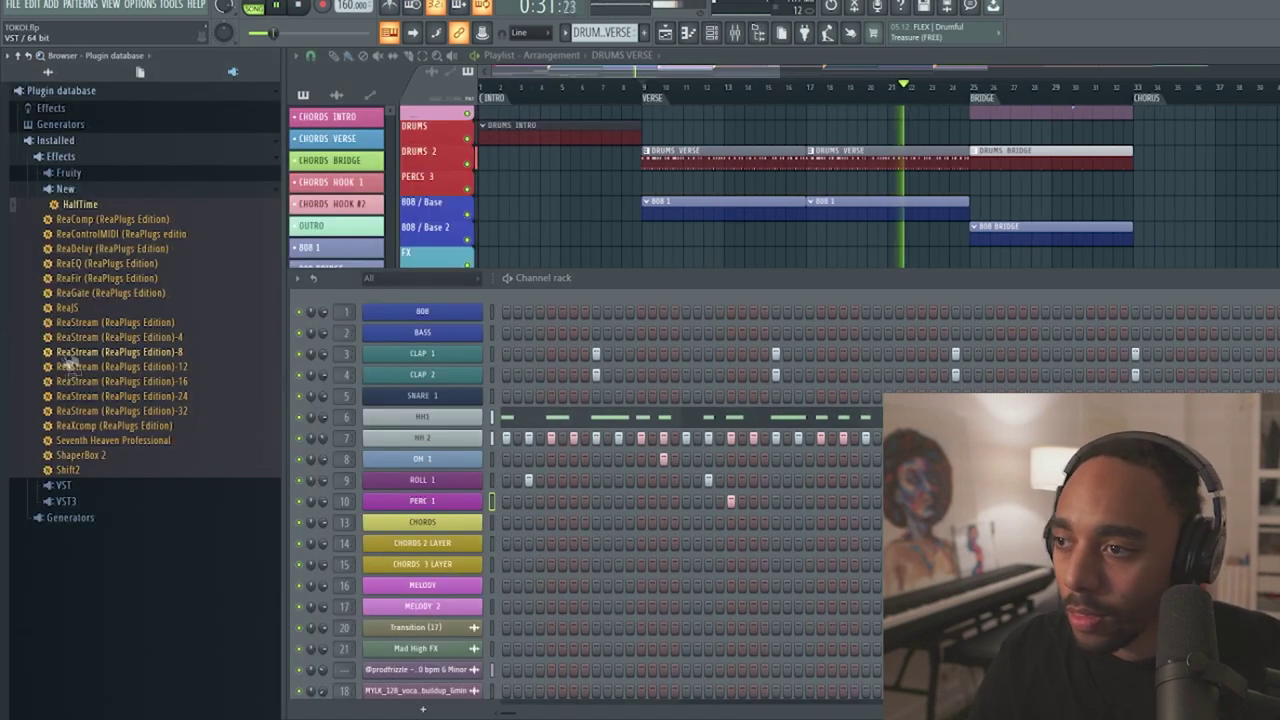
{"action": "left_click", "coordinate": [48, 73]}
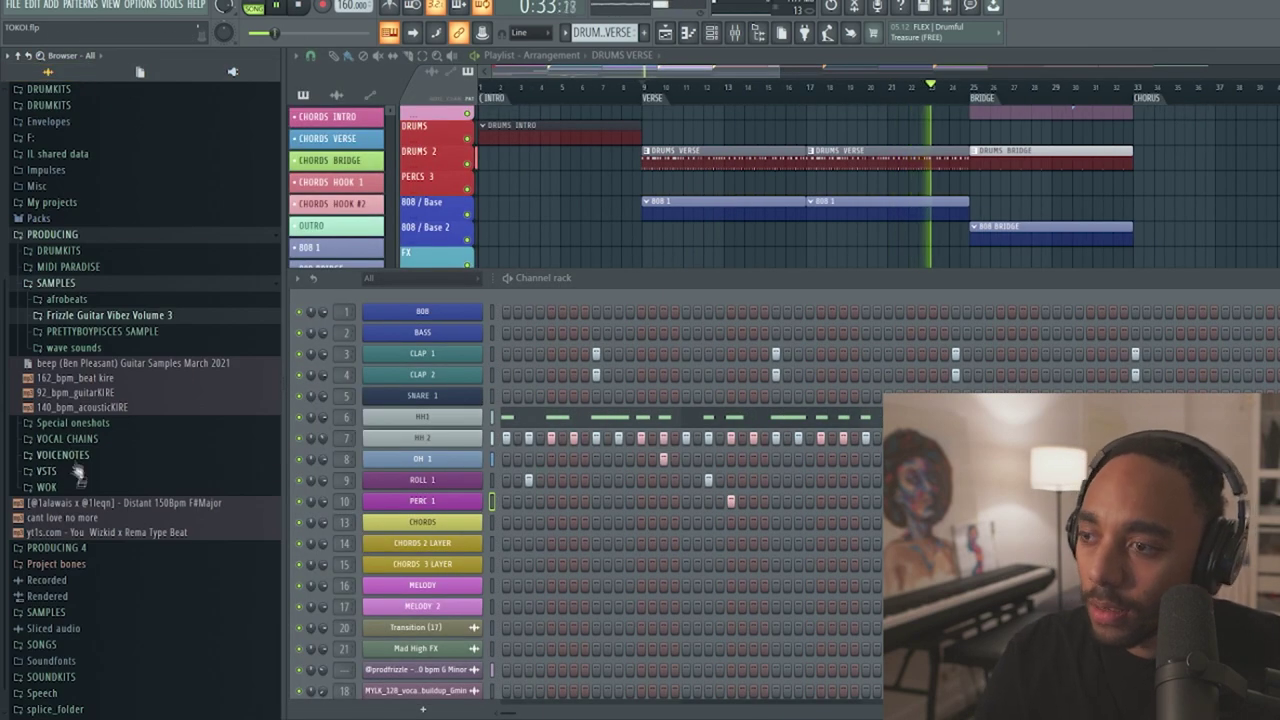
{"action": "left_click", "coordinate": [79, 314]}
{"action": "left_click", "coordinate": [81, 270]}
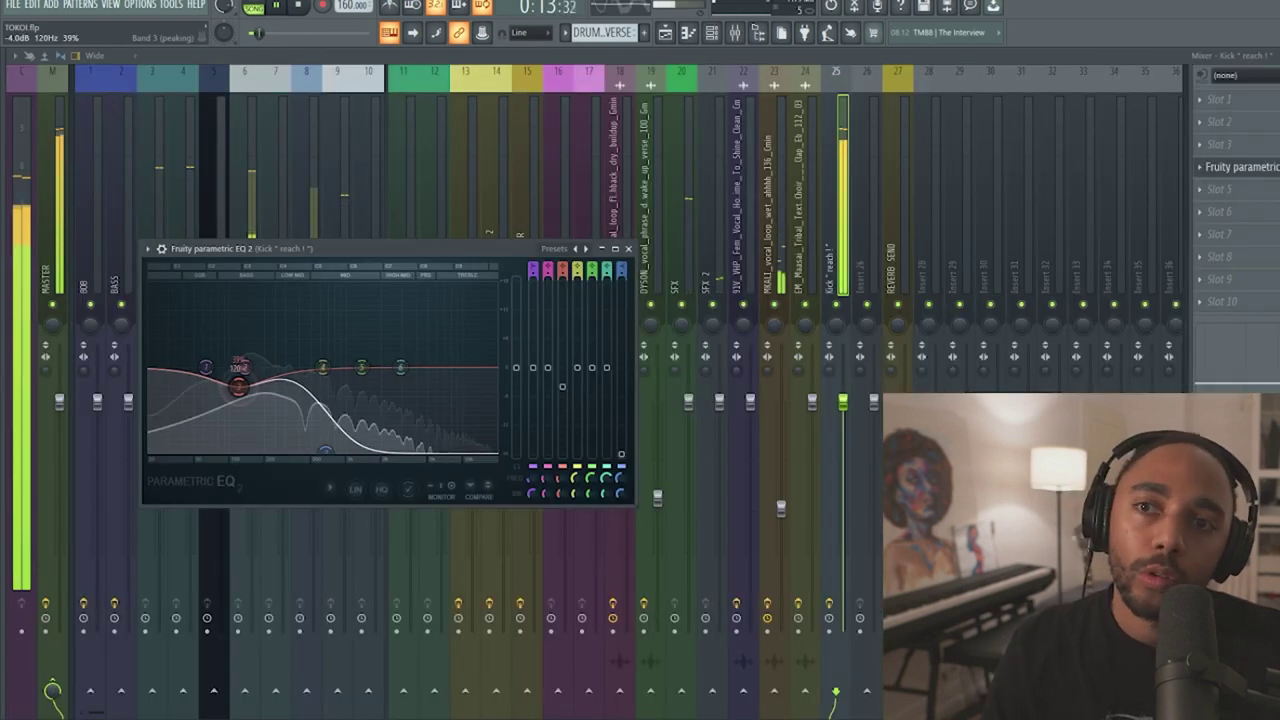
{"action": "key", "text": "Escape"}
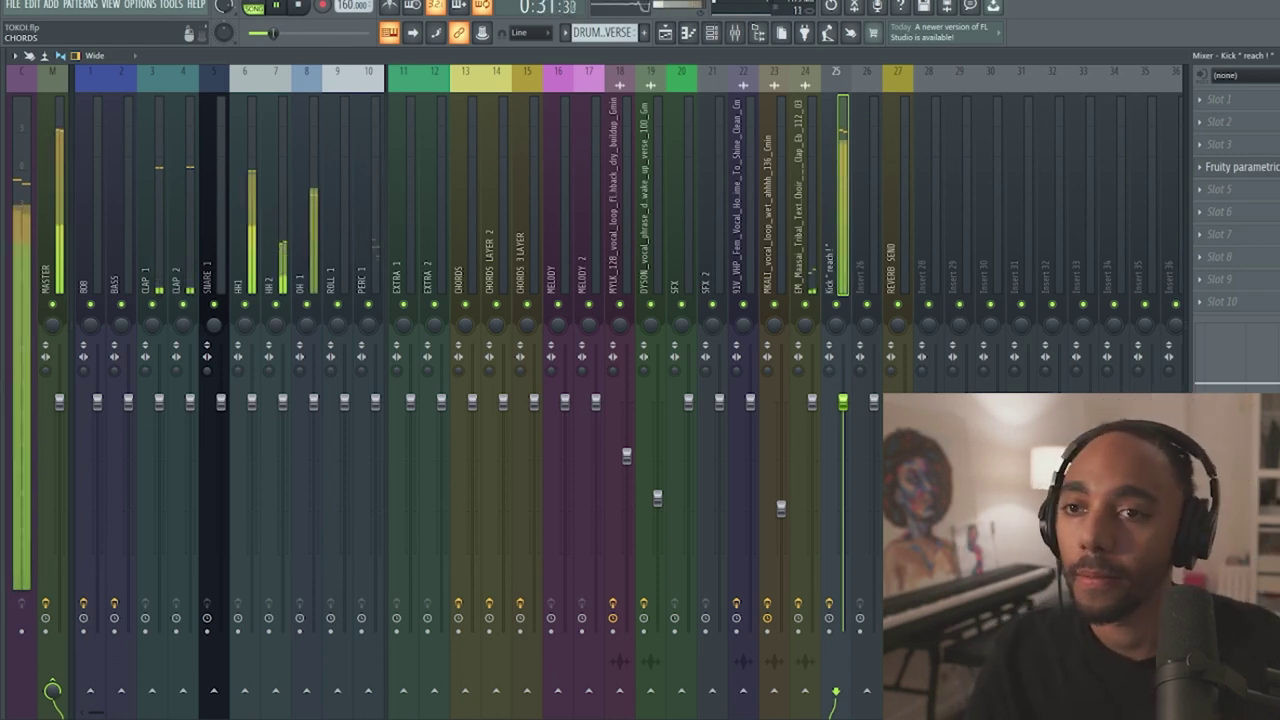
- Browse the drum kits for an 808, load the Wolfwood 808 sample, and bring its channel into view
{"action": "key", "text": "alt+F8"}
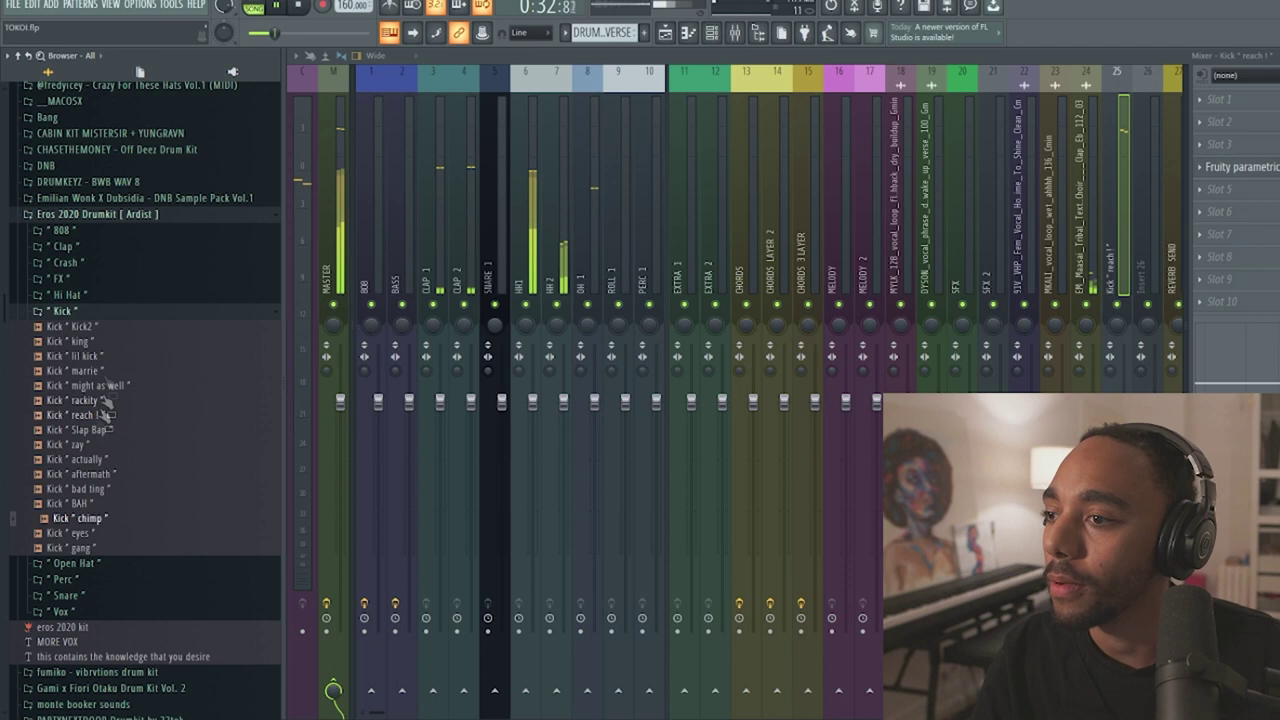
{"action": "left_click", "coordinate": [62, 311]}
{"action": "left_click", "coordinate": [65, 262]}
{"action": "left_click", "coordinate": [80, 277]}
{"action": "key", "text": "F6"}
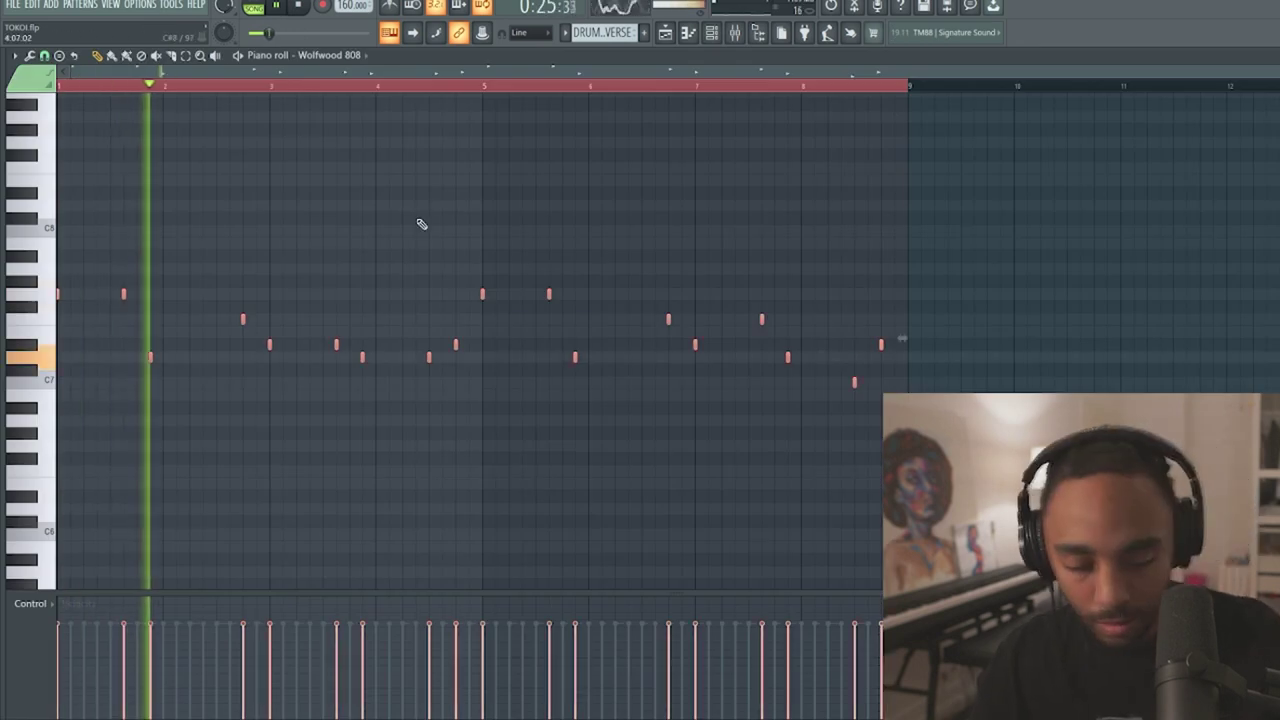
- Transpose all the Wolfwood 808 notes in DRUMS VERSE down by two octaves
{"action": "key", "text": "ctrl+Down"}
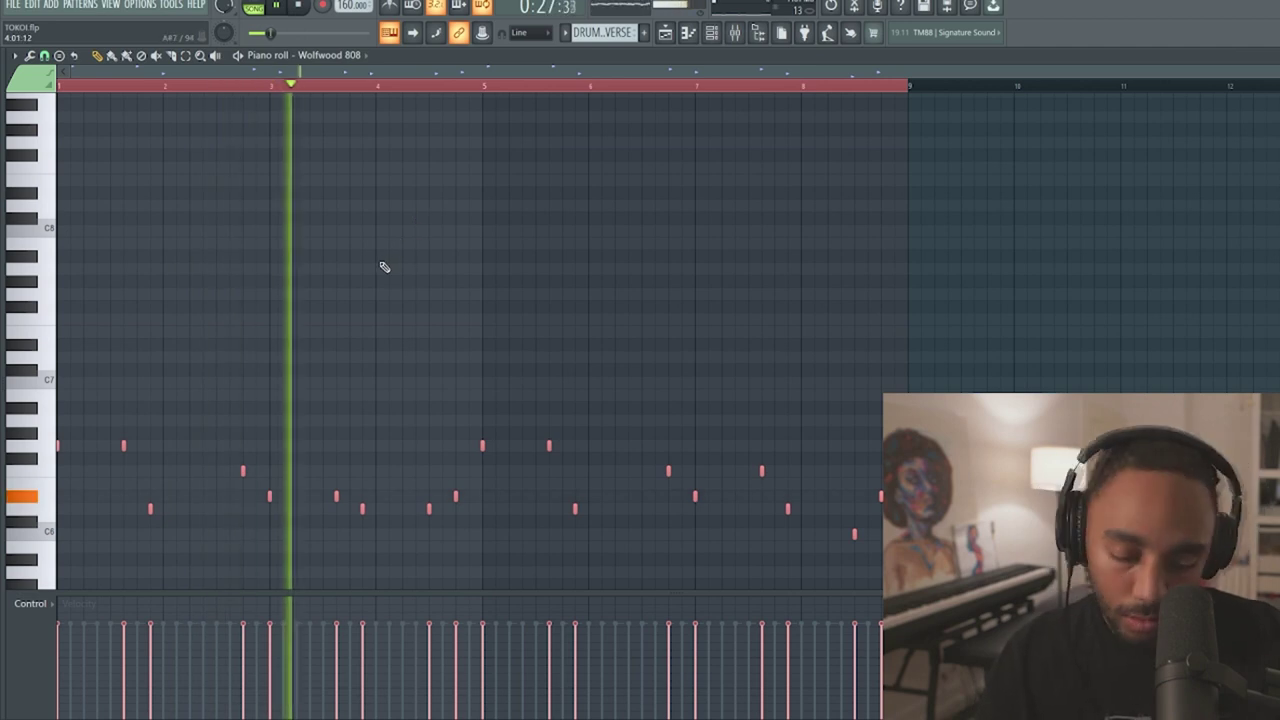
{"action": "key", "text": "ctrl+Down"}
{"action": "scroll", "coordinate": [380, 266], "scroll_direction": "down", "scroll_amount": 3}
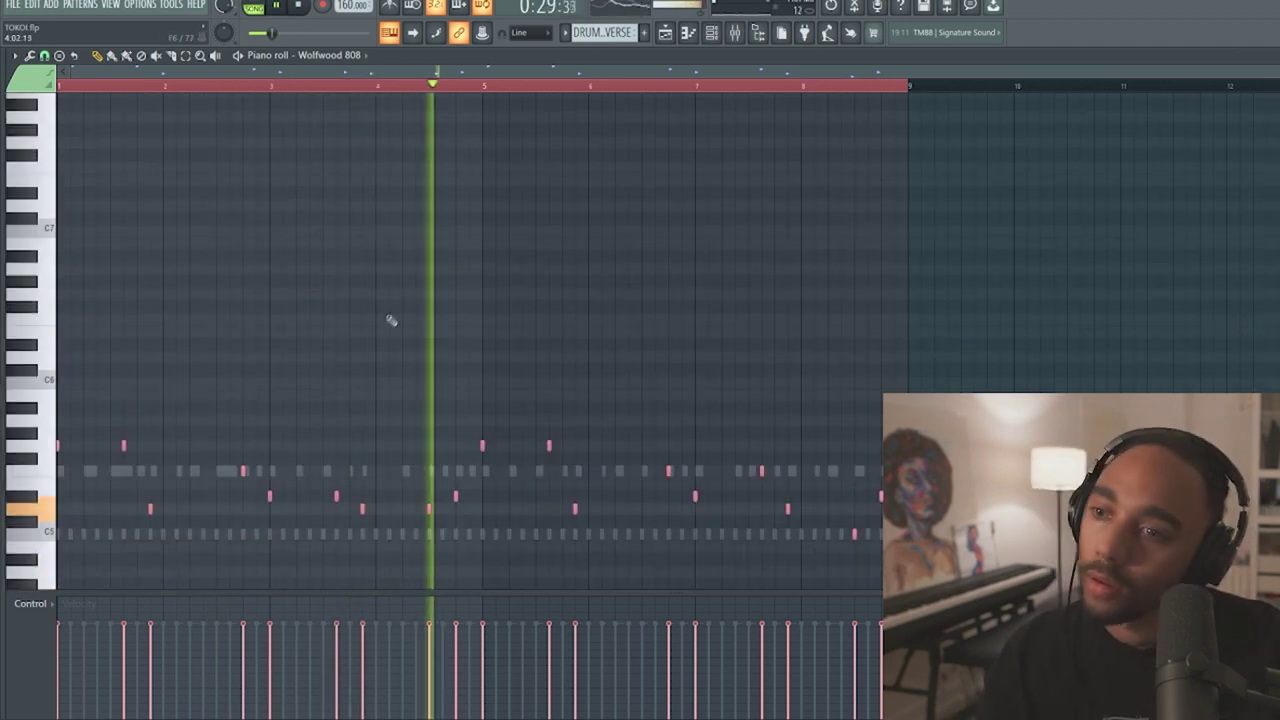
- Route the Wolfwood 808 channel to mixer track 26 and go to that track's effect slots
{"action": "key", "text": "F7"}
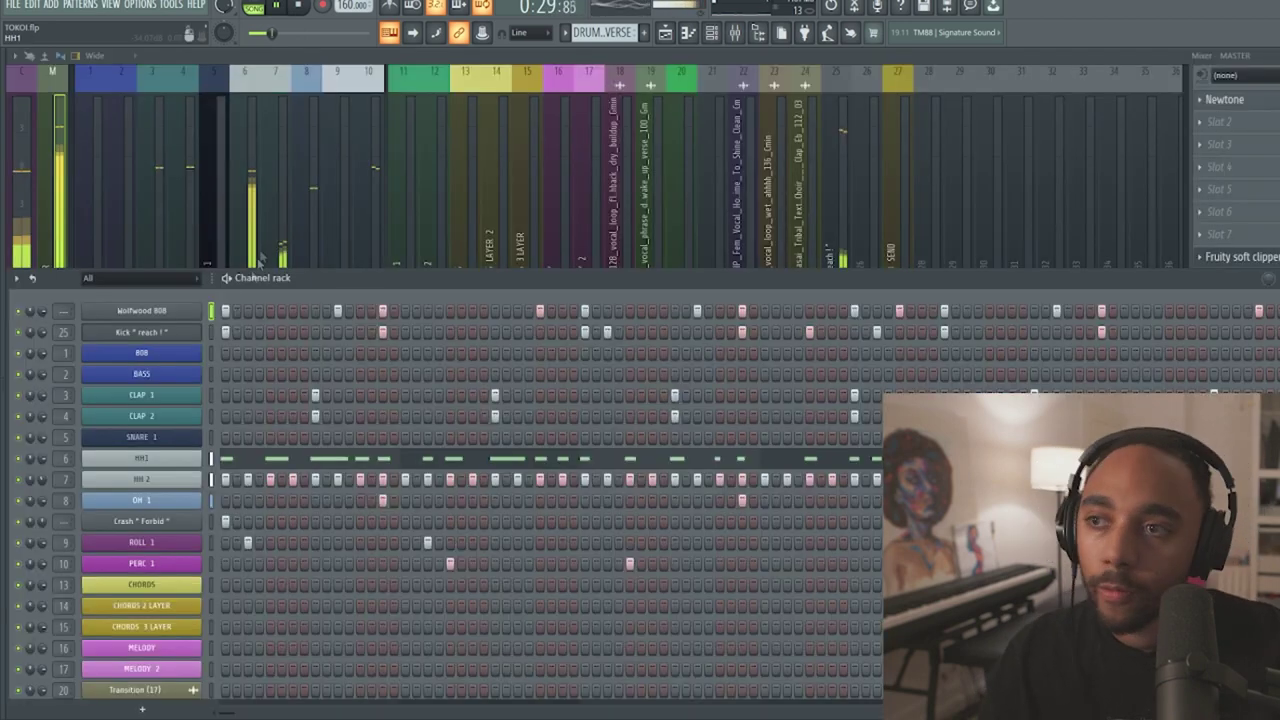
{"action": "left_click", "coordinate": [141, 311]}
{"action": "left_click", "coordinate": [479, 237]}
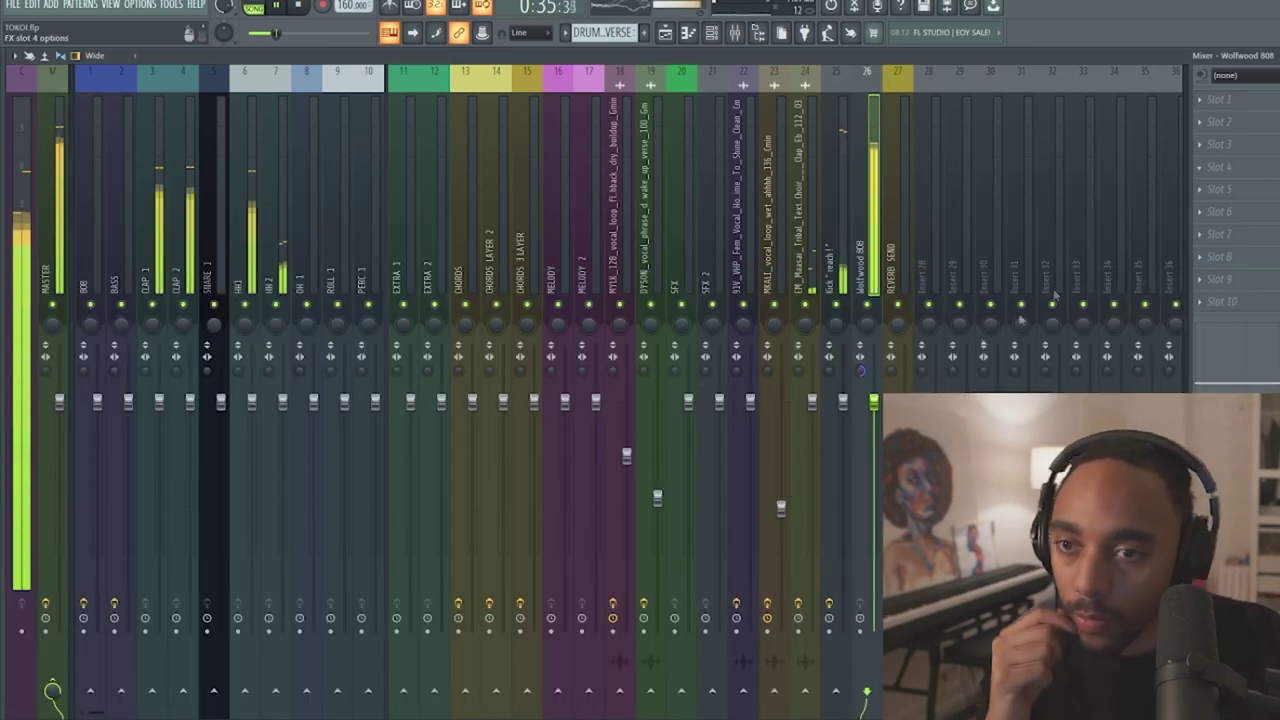
{"action": "left_click", "coordinate": [1235, 193]}
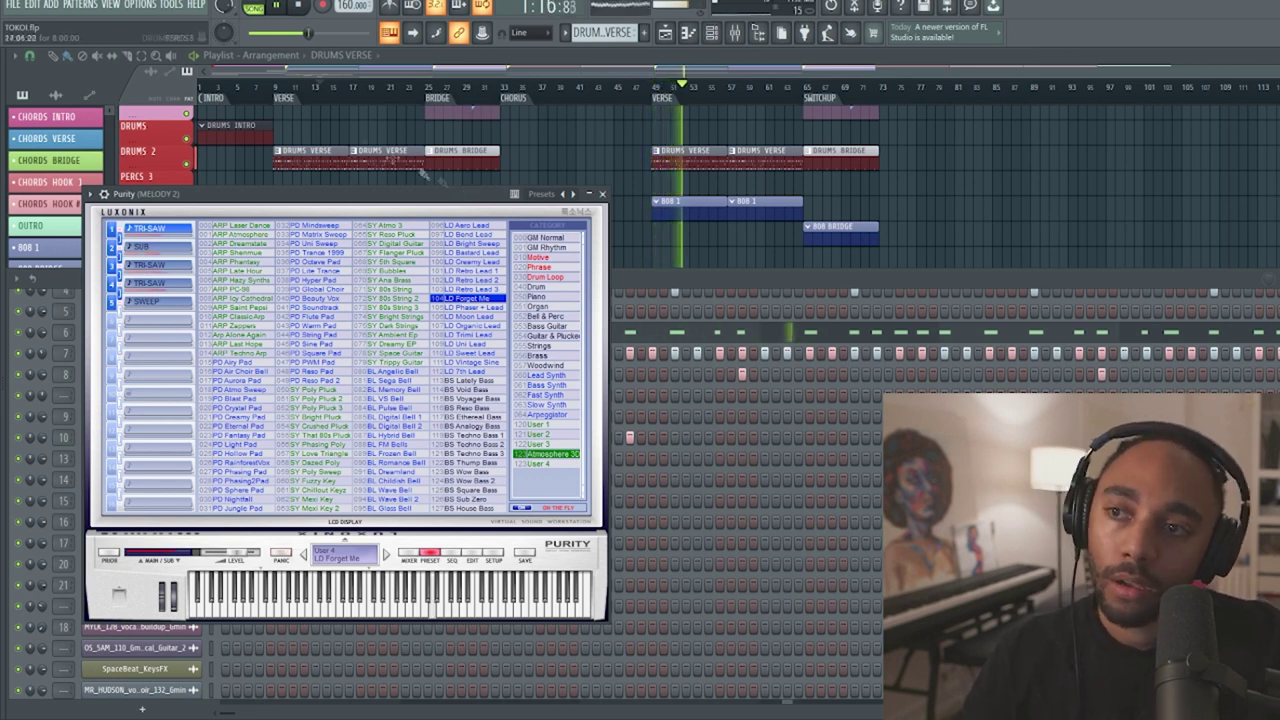
- Load the LD Phaser + Lead preset in the Purity synth on MELODY 2
{"action": "left_click", "coordinate": [437, 308]}
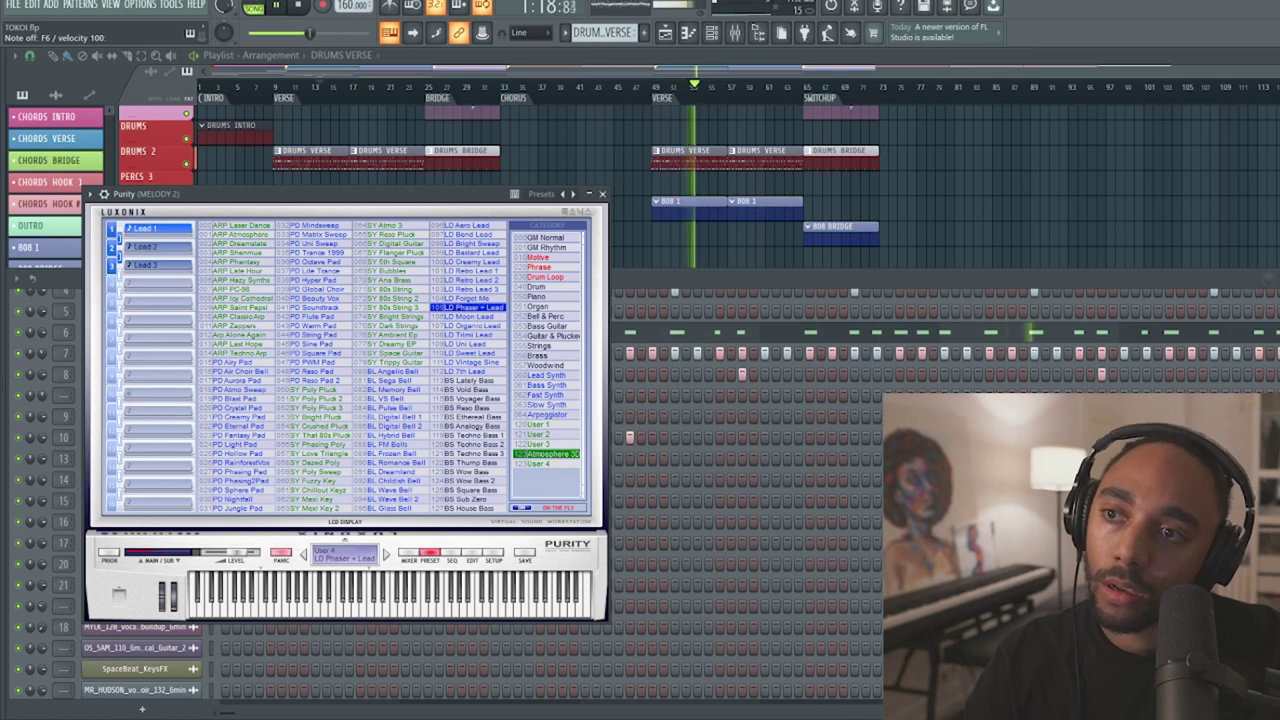
{"action": "left_click_drag", "start_coordinate": [470, 195], "coordinate": [572, 217]}
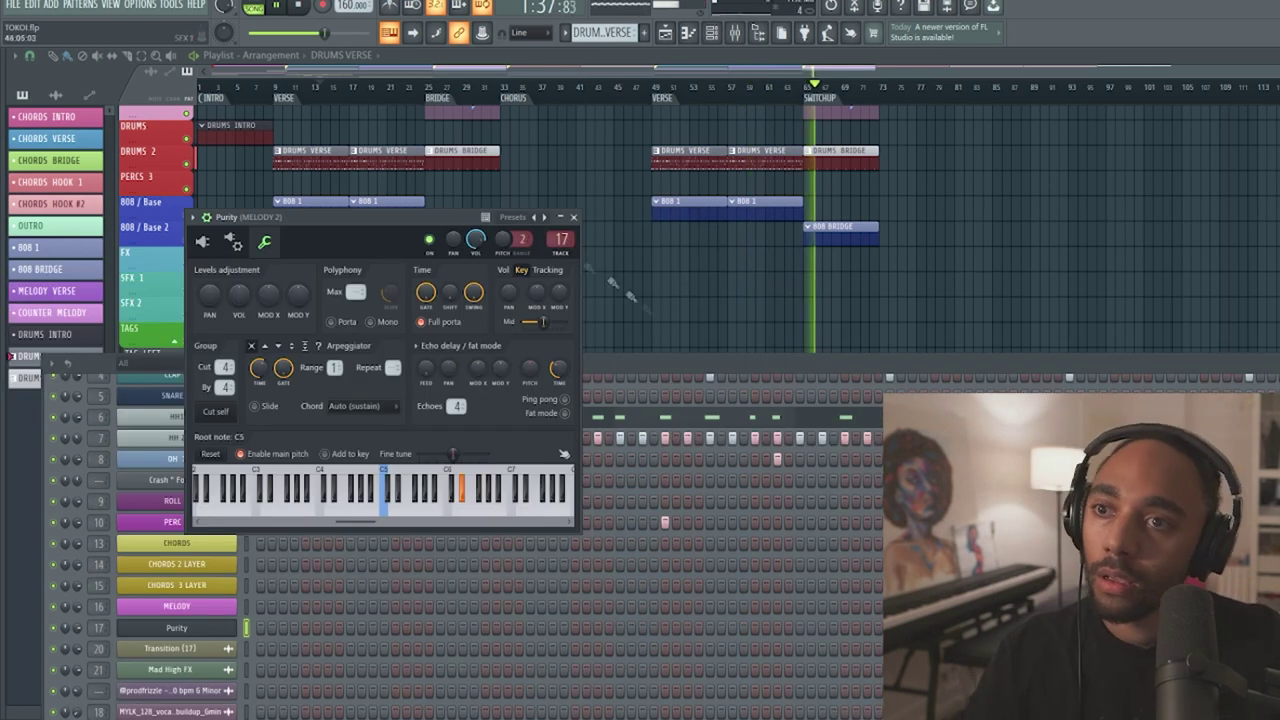
- Clear the Purity window away, return to the full playlist and add a new pattern
{"action": "left_click_drag", "start_coordinate": [446, 221], "coordinate": [470, 148]}
{"action": "right_click", "coordinate": [991, 260]}
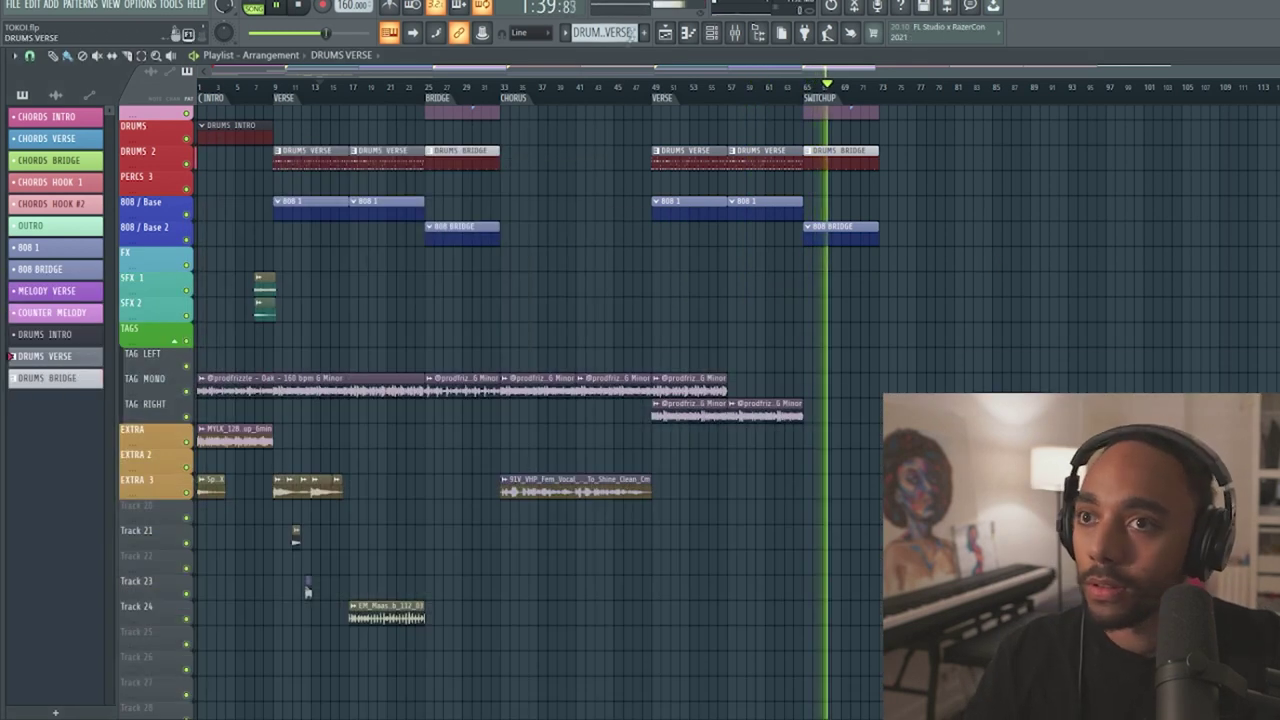
{"action": "left_click", "coordinate": [645, 33]}
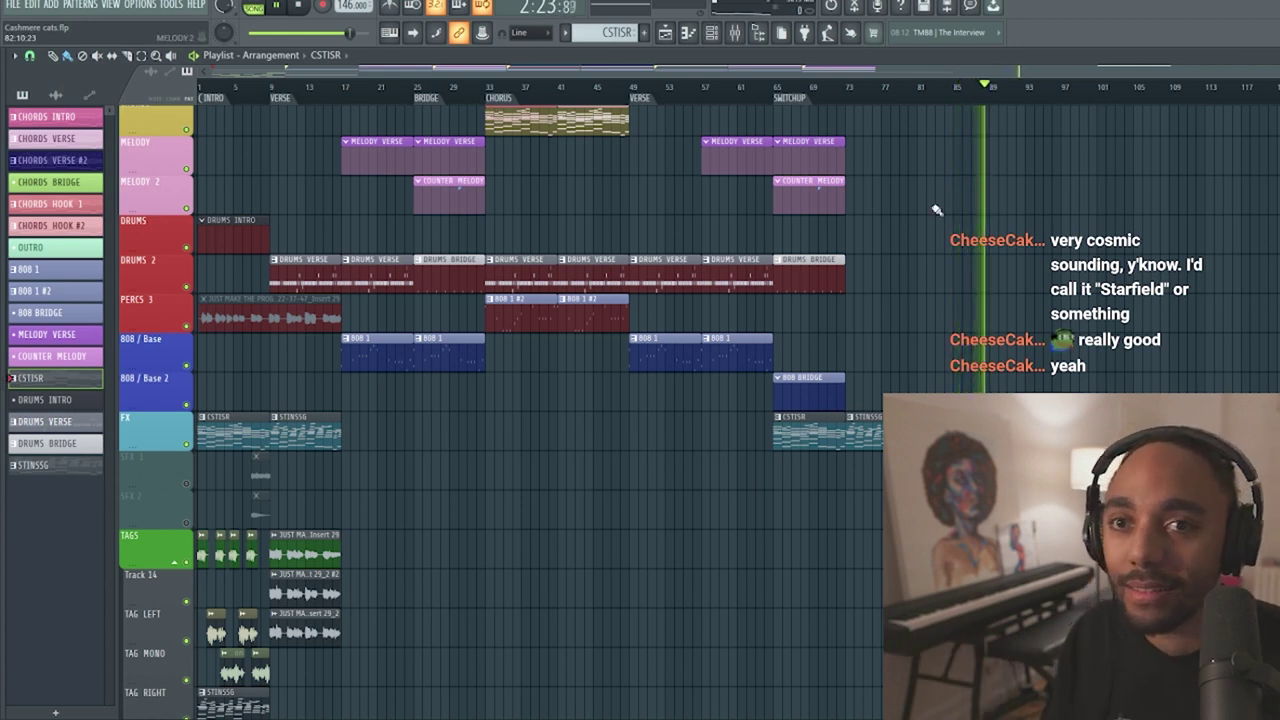
{"action": "scroll", "coordinate": [948, 238], "scroll_direction": "up", "scroll_amount": 1}
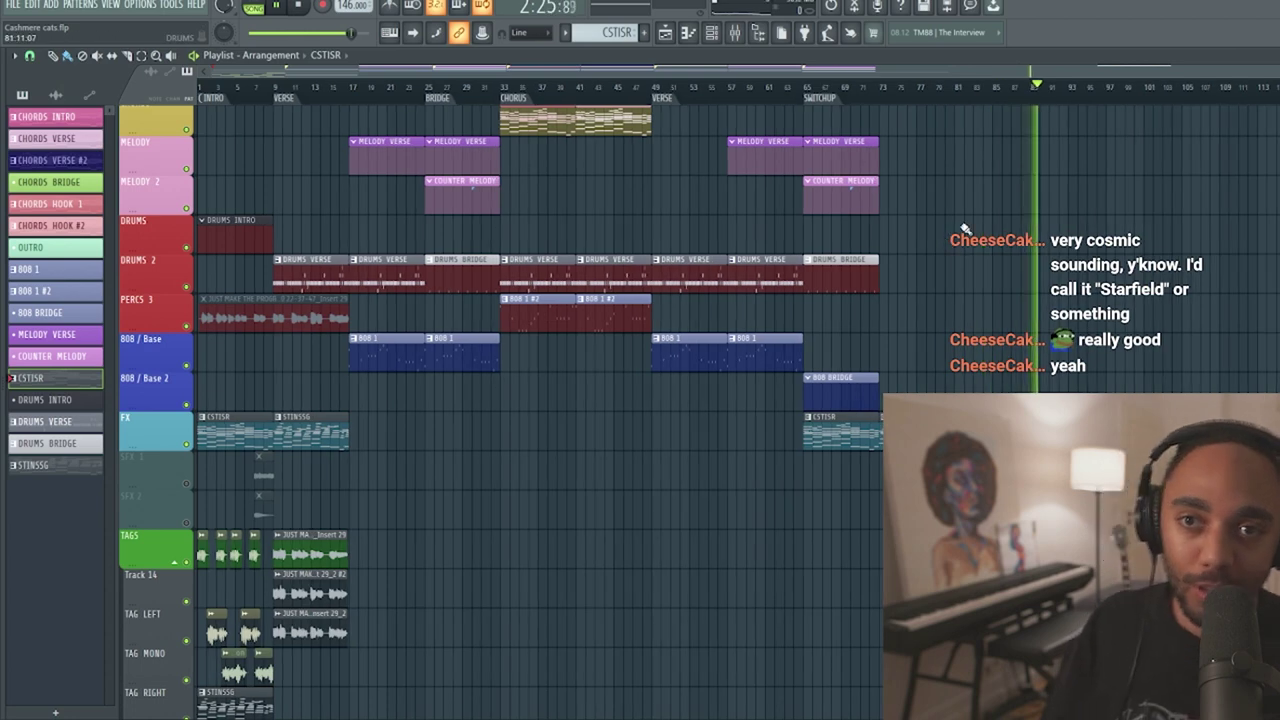